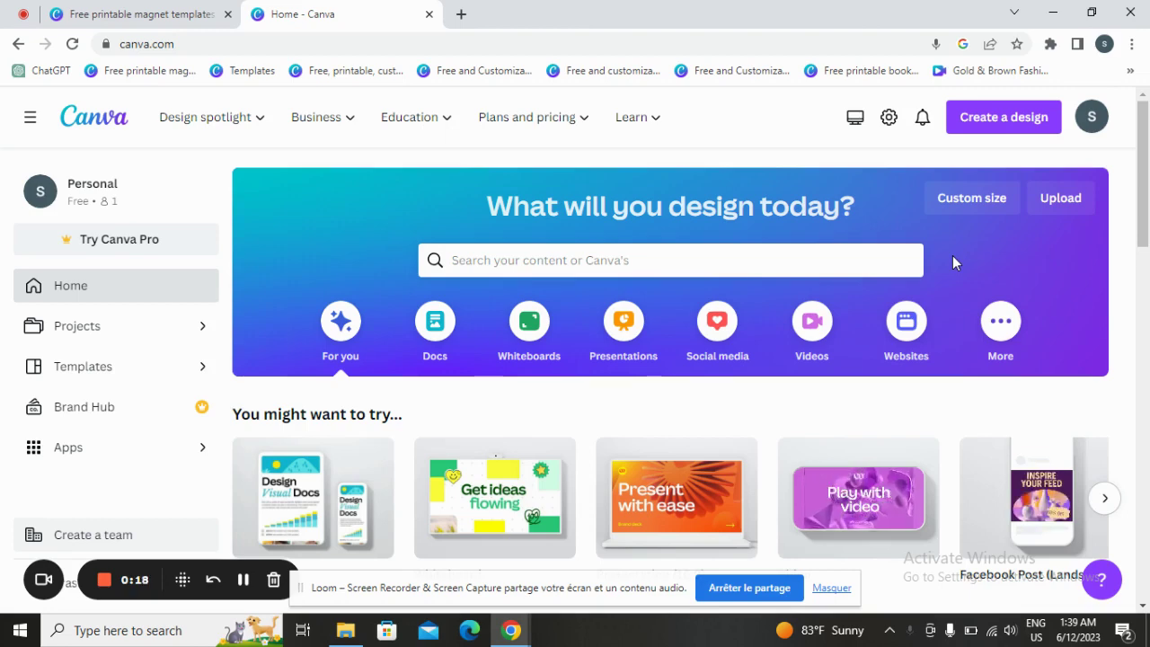
Step: Scroll down and page through the suggested design types
scroll(881, 545, down, 1)
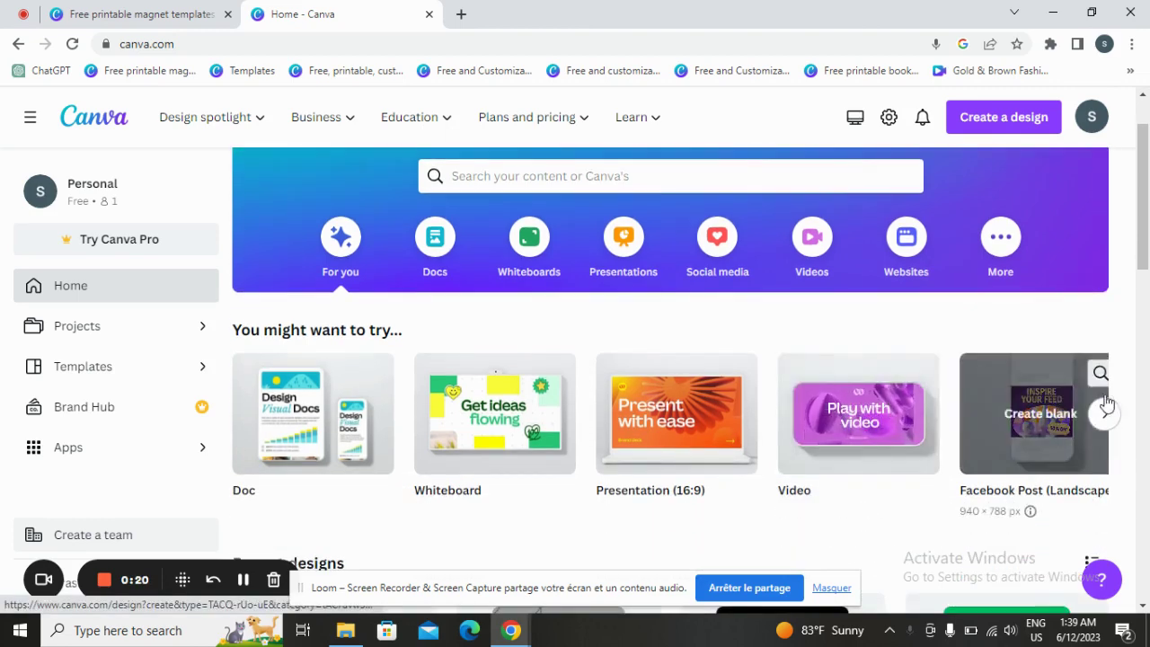
click(1105, 416)
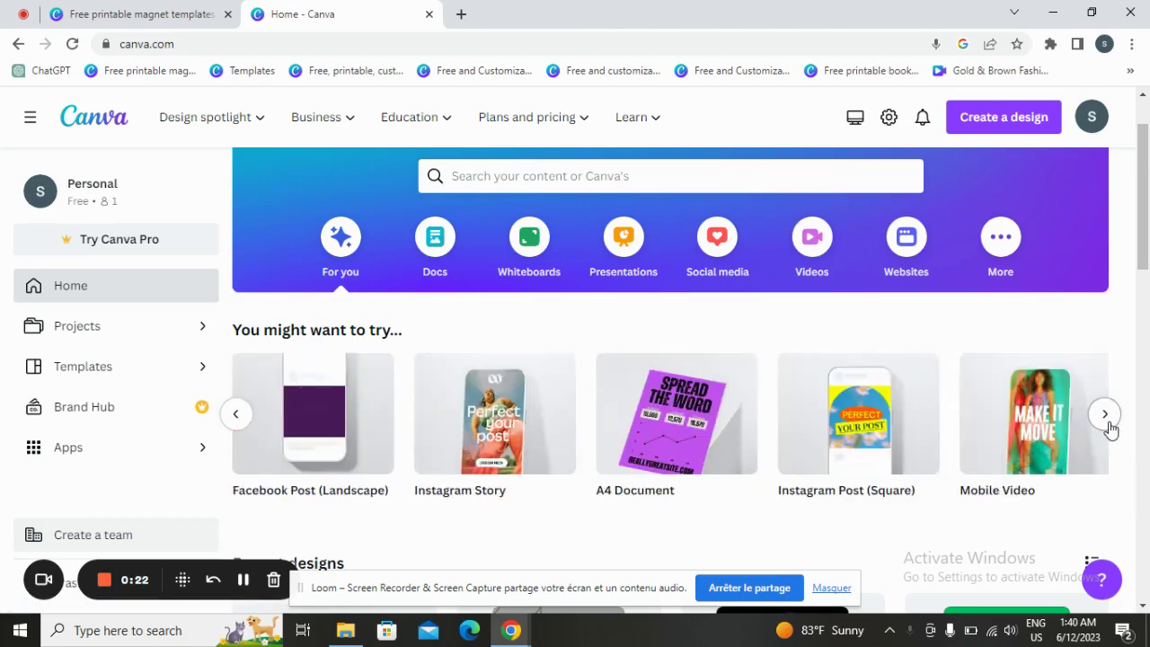
click(1105, 416)
click(1105, 416)
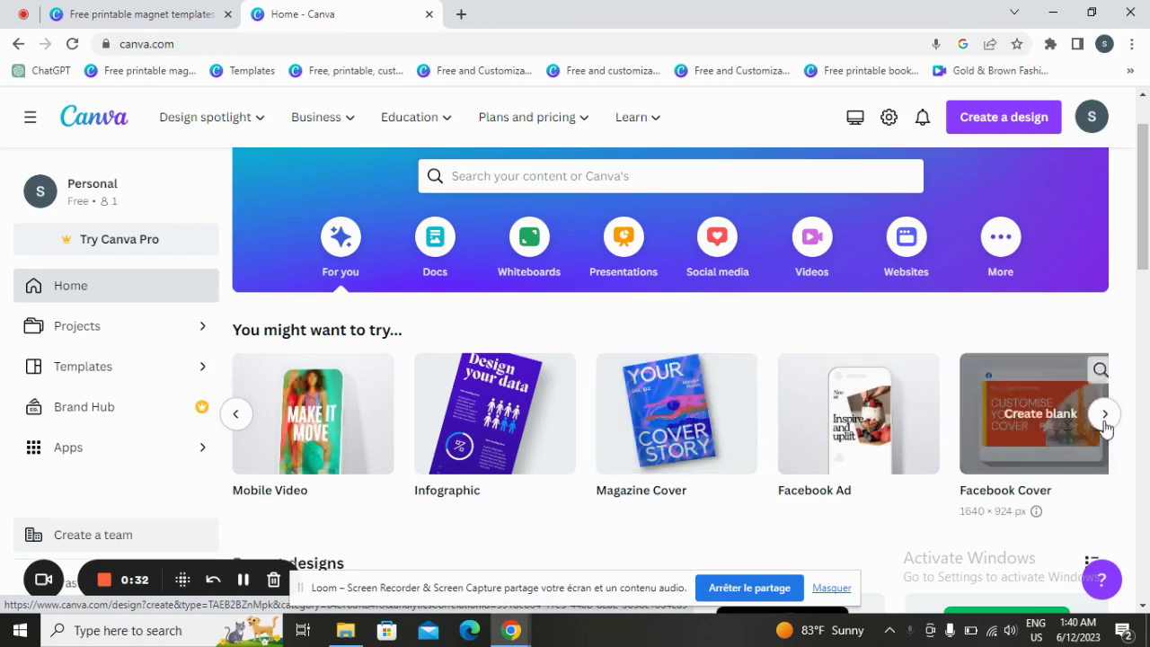
click(1106, 415)
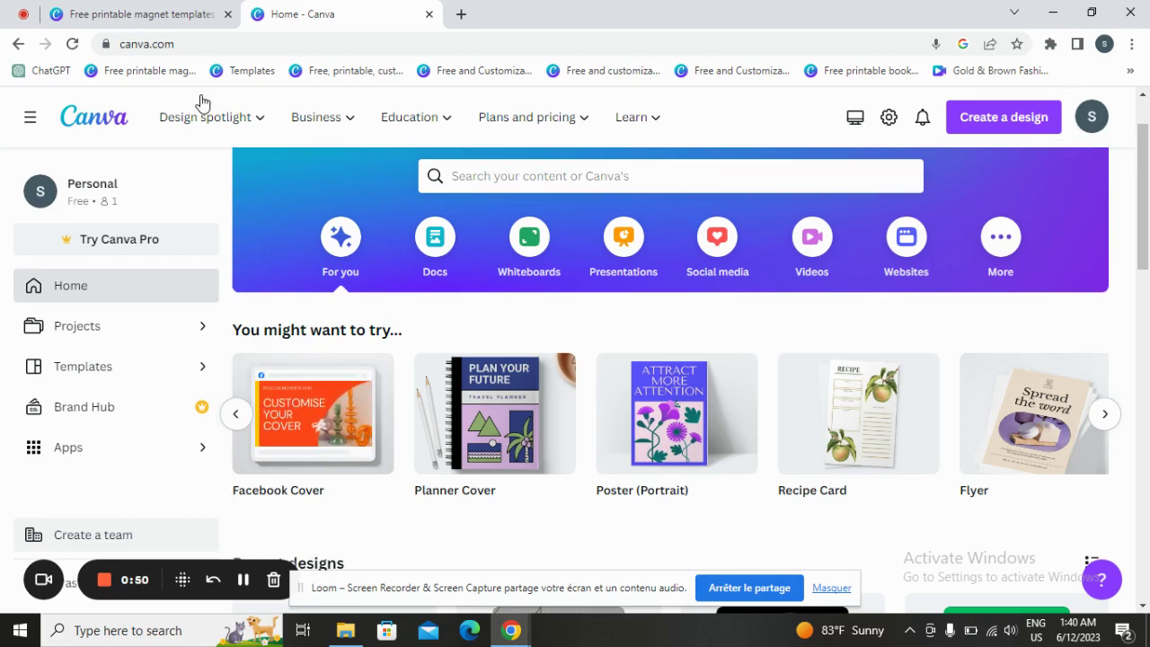
Step: Open and dismiss the template search suggestions, then switch to the magnet templates gallery
mouse_move(438, 463)
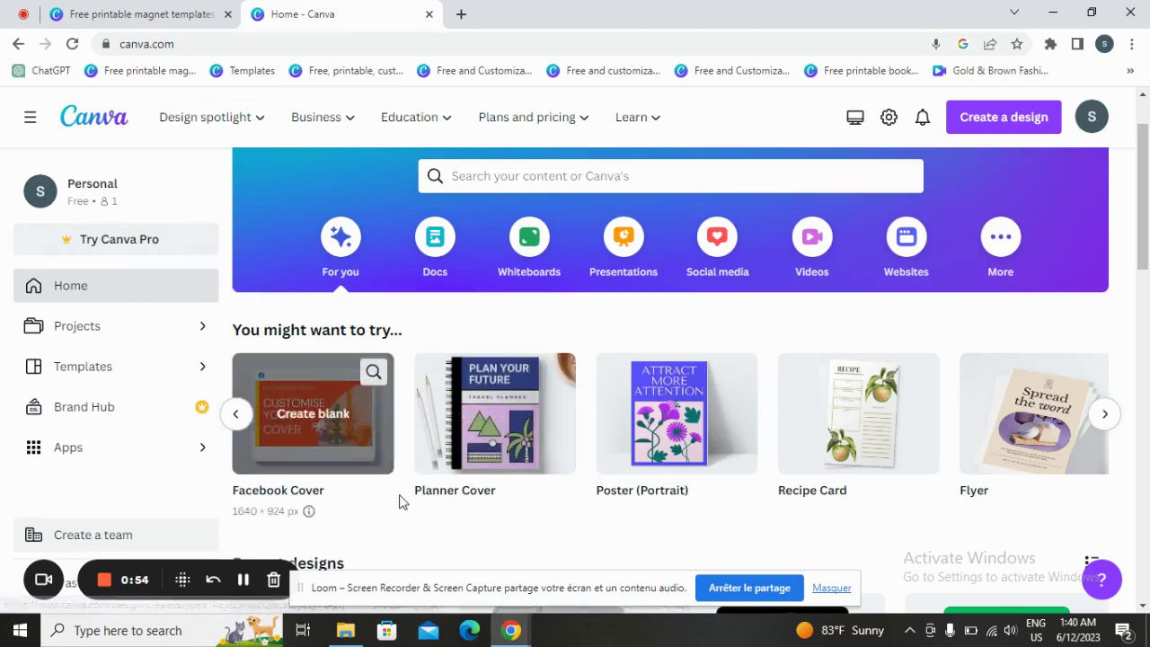
click(704, 175)
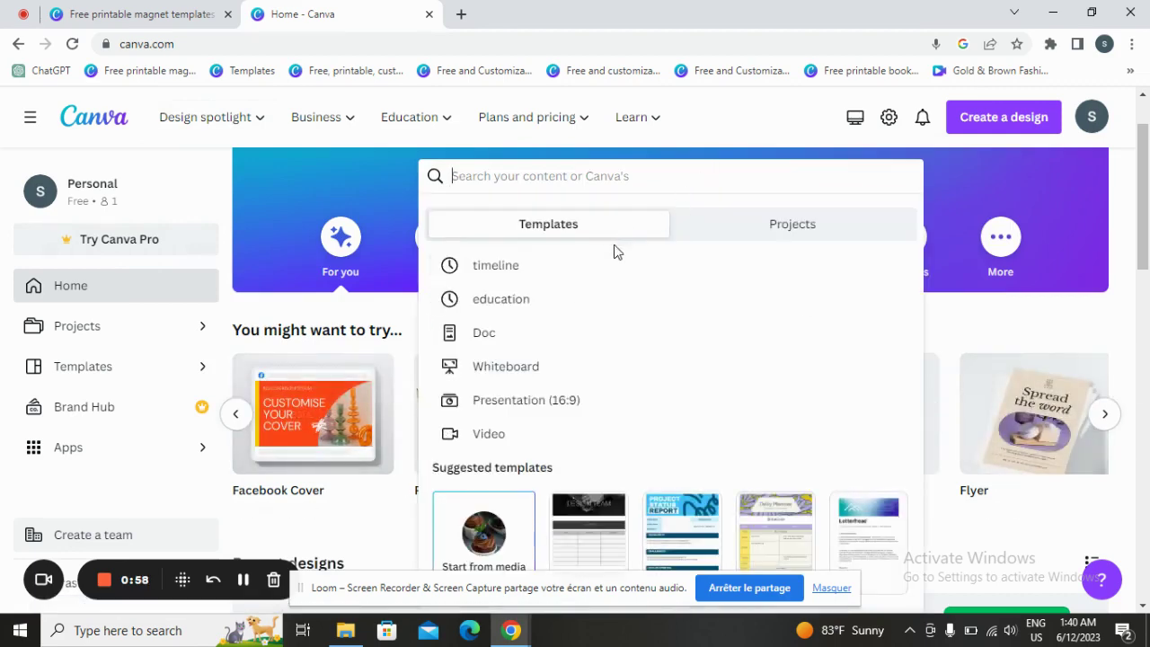
click(208, 179)
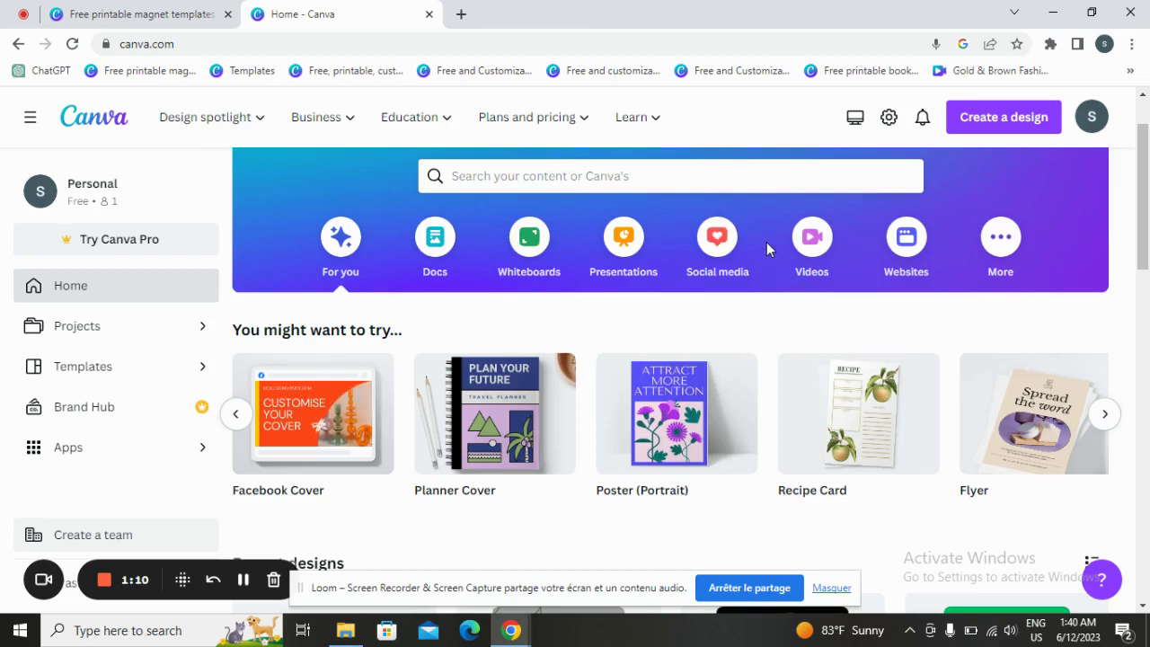
click(79, 12)
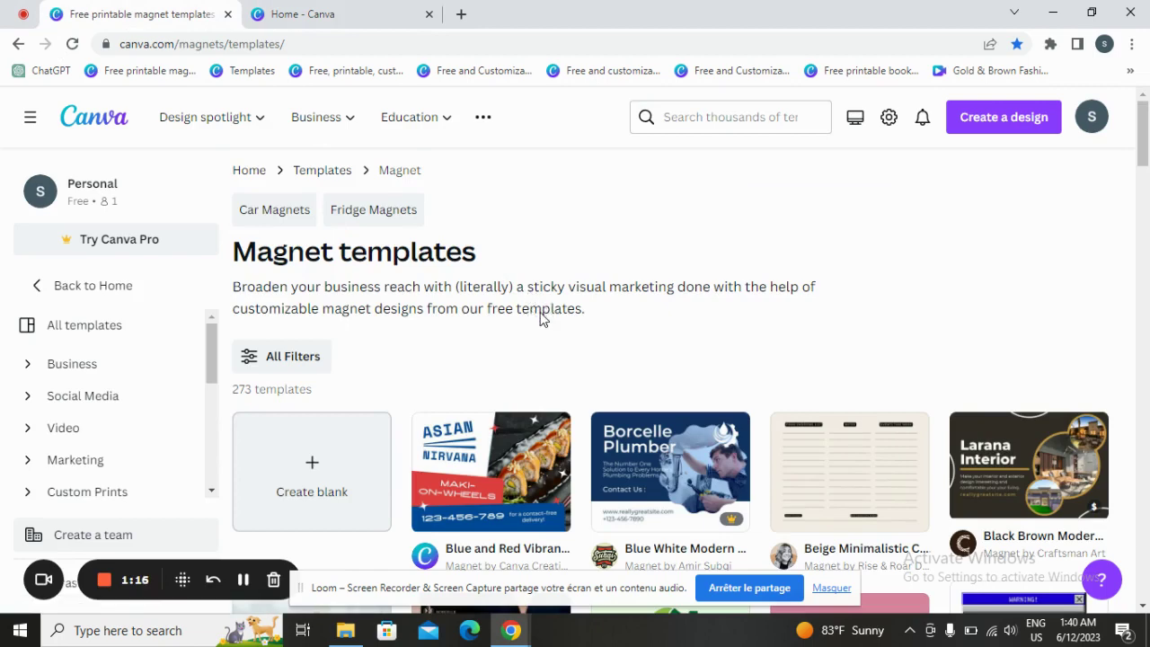
Step: Browse the magnet templates and preview the Asian Nirvana Japanese restaurant car magnet
scroll(539, 324, down, 3)
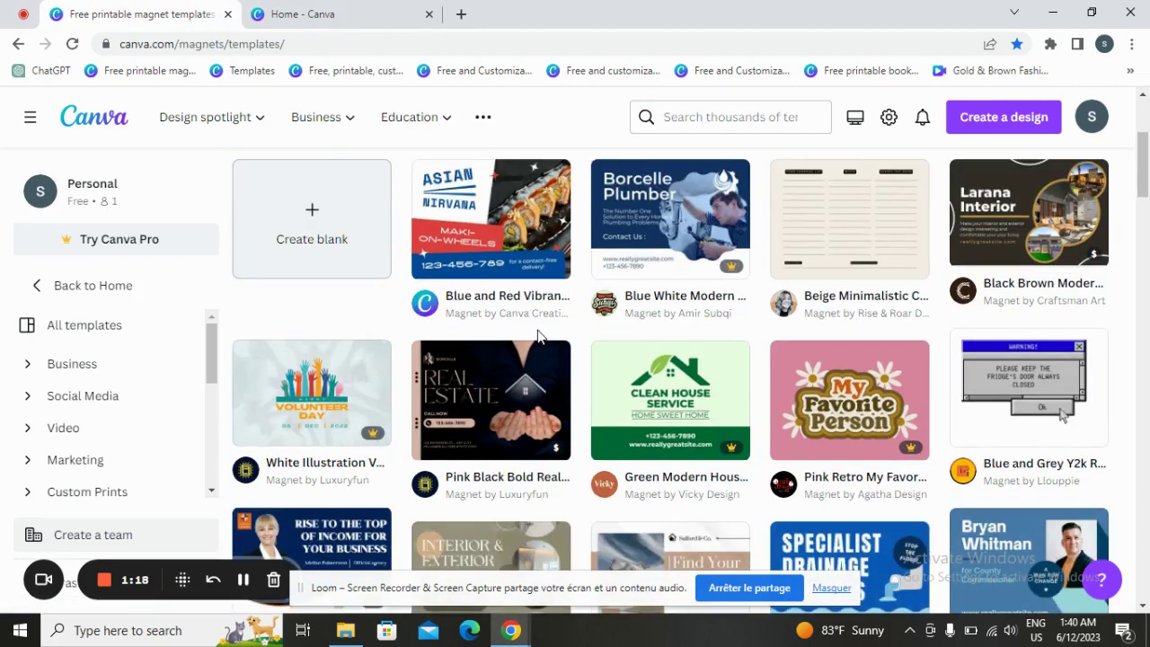
scroll(539, 335, down, 2)
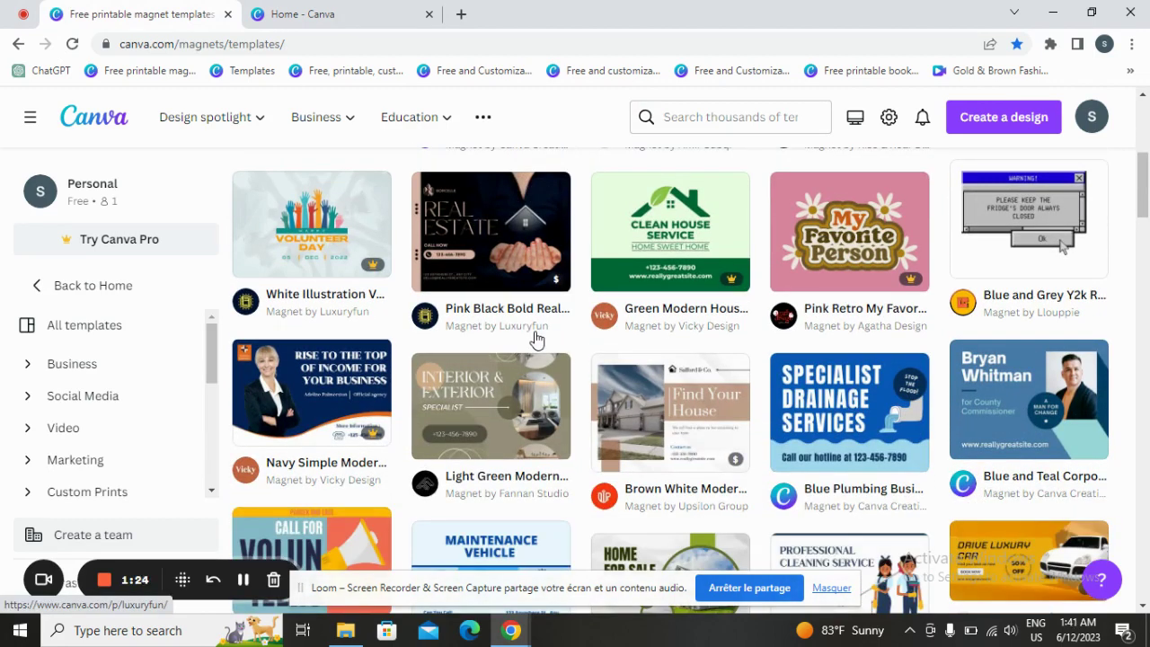
scroll(537, 342, down, 9)
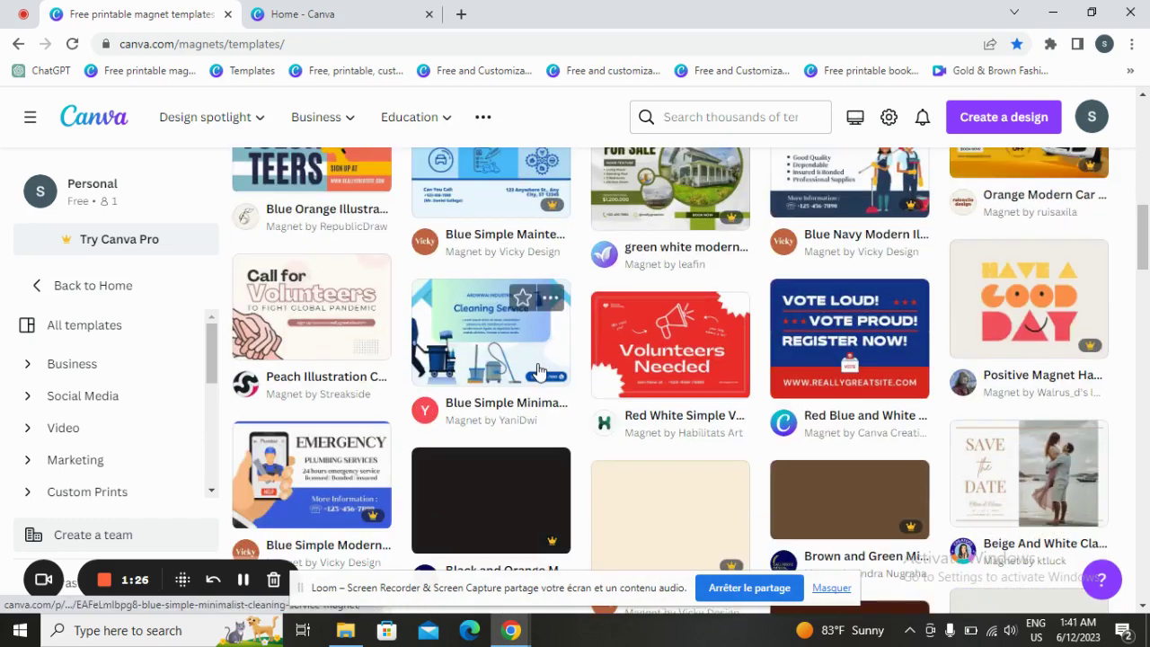
scroll(540, 373, down, 6)
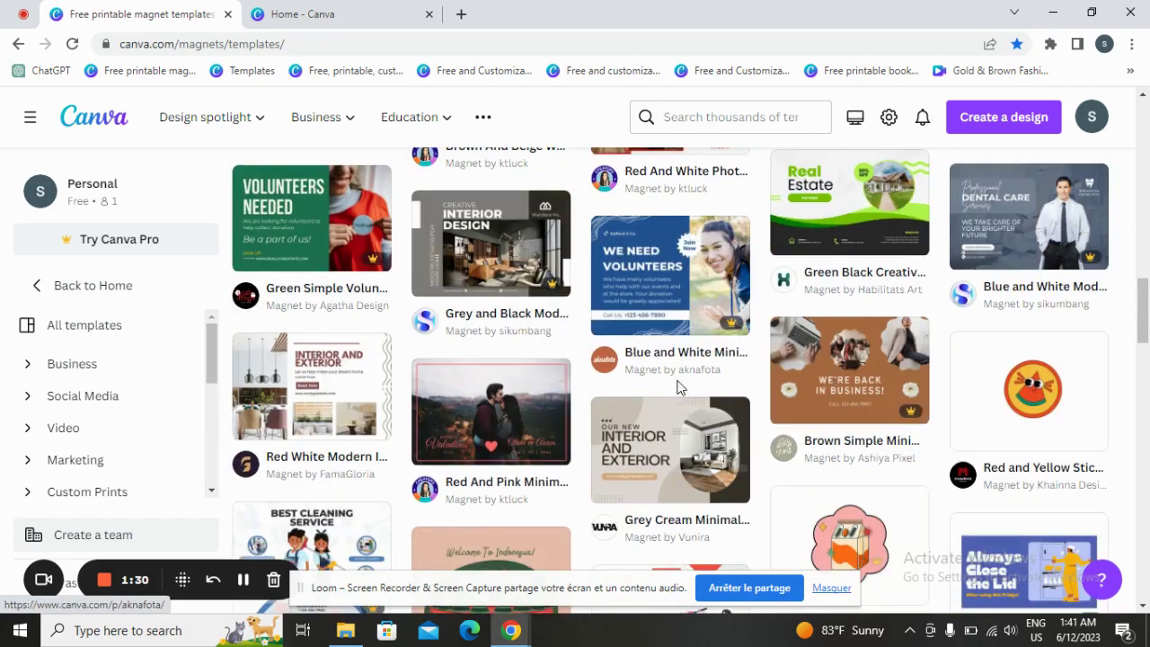
scroll(674, 391, up, 20)
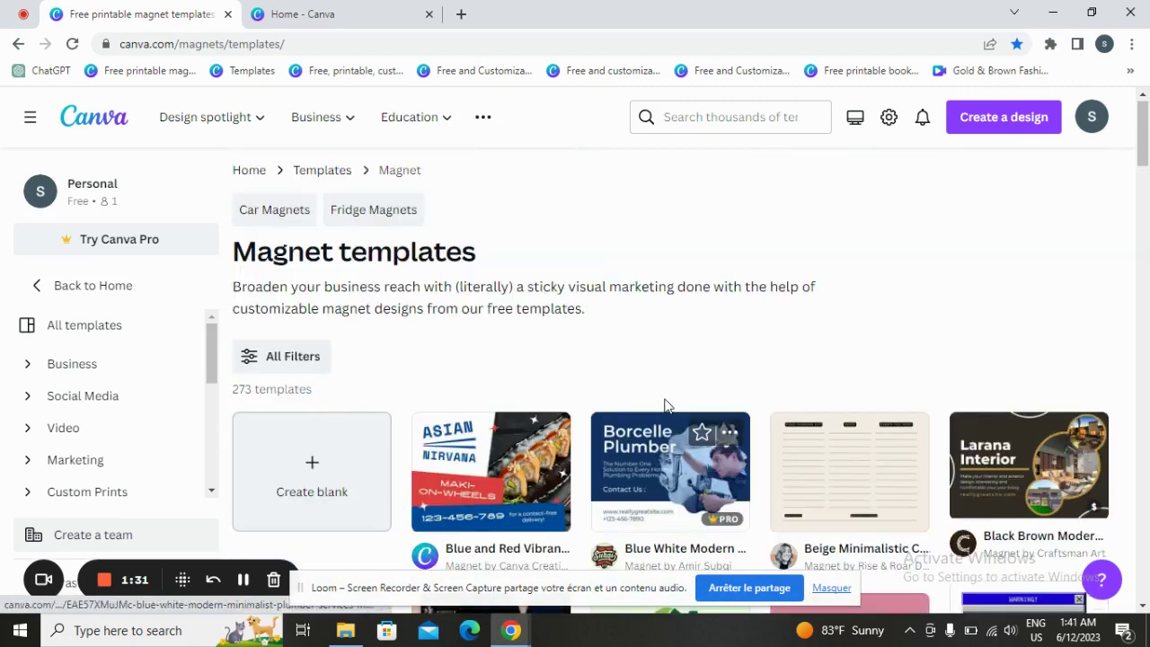
scroll(669, 441, down, 2)
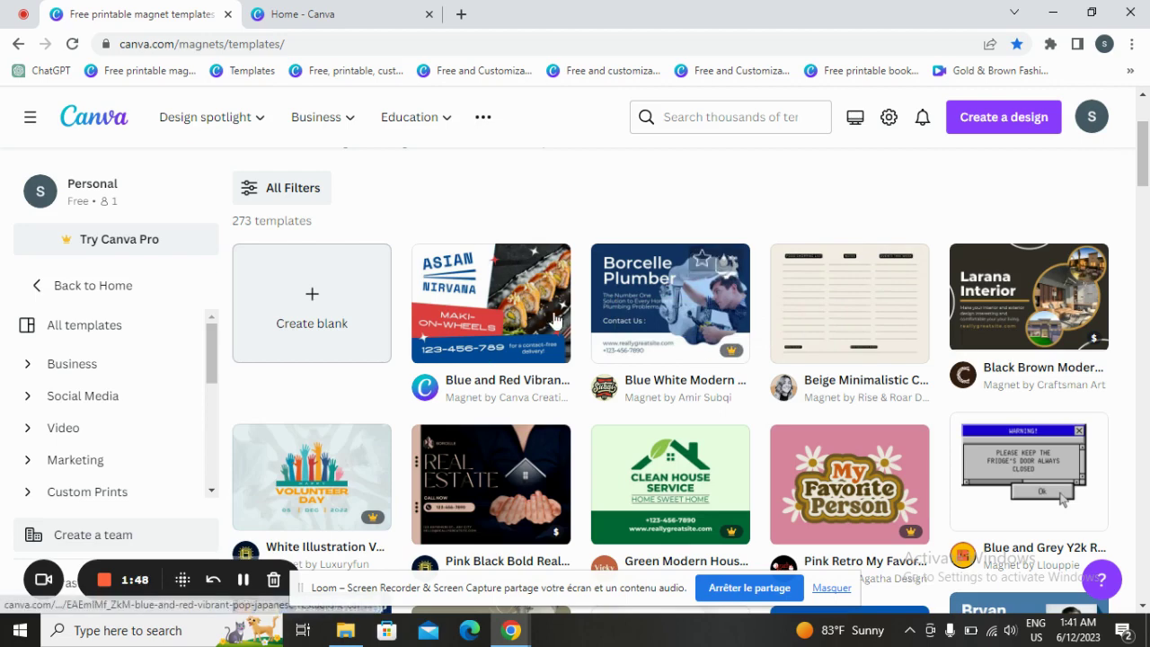
click(509, 322)
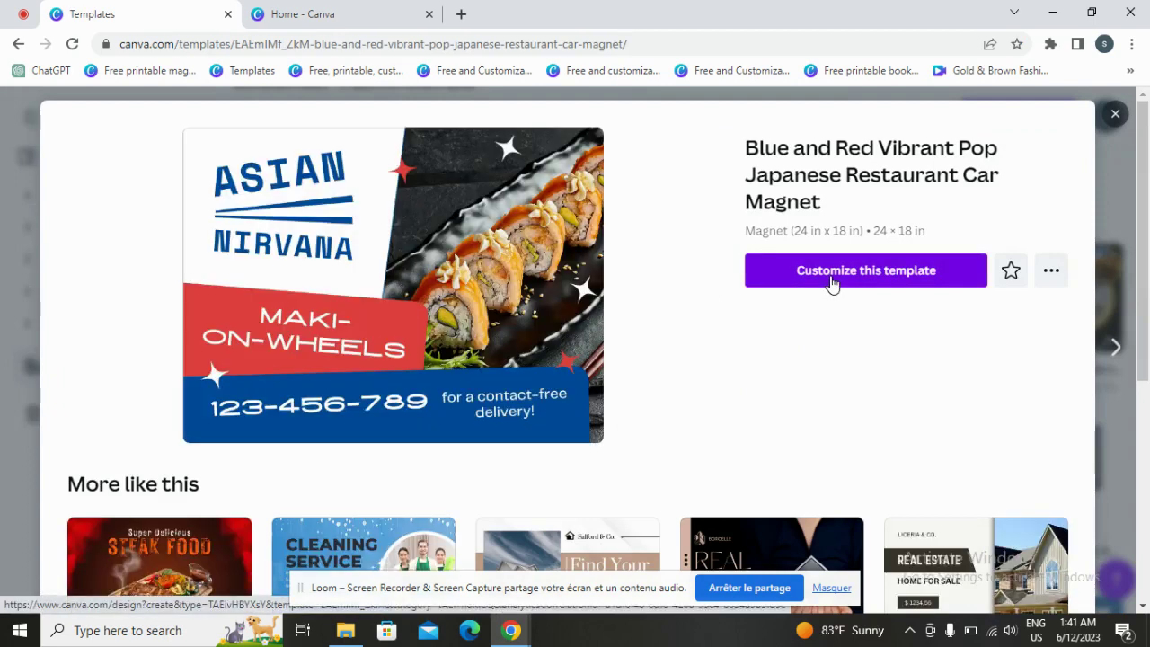
Step: Customize the Asian Nirvana template as a new editable design
click(832, 284)
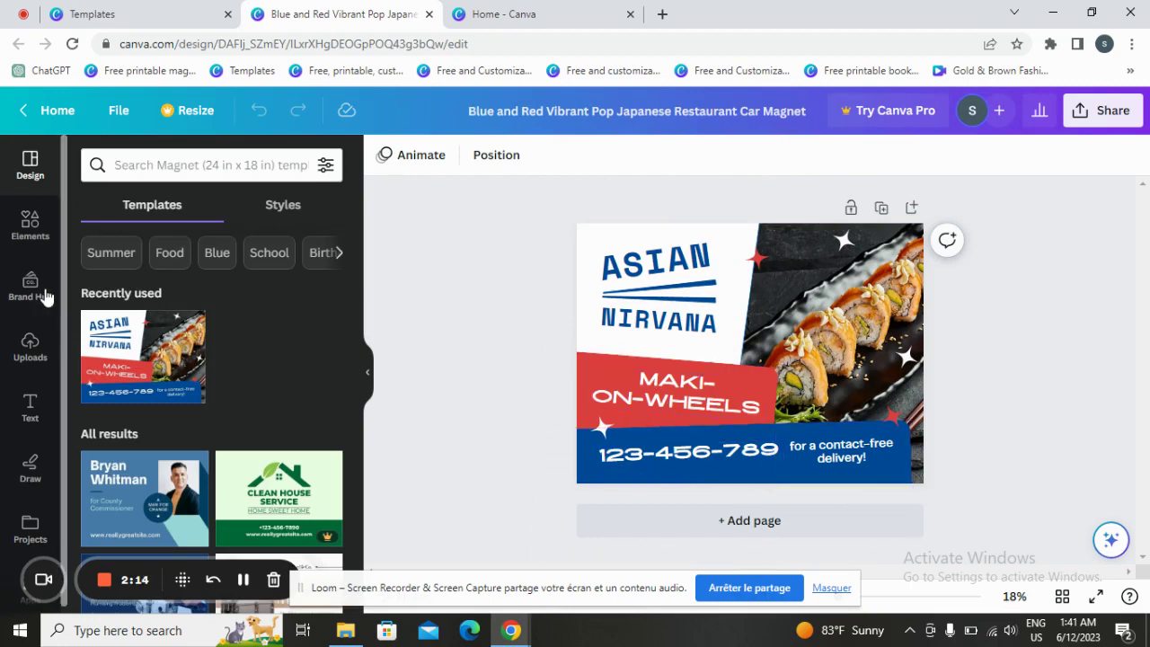
Step: Show the Elements panel and scroll through its graphics
click(31, 225)
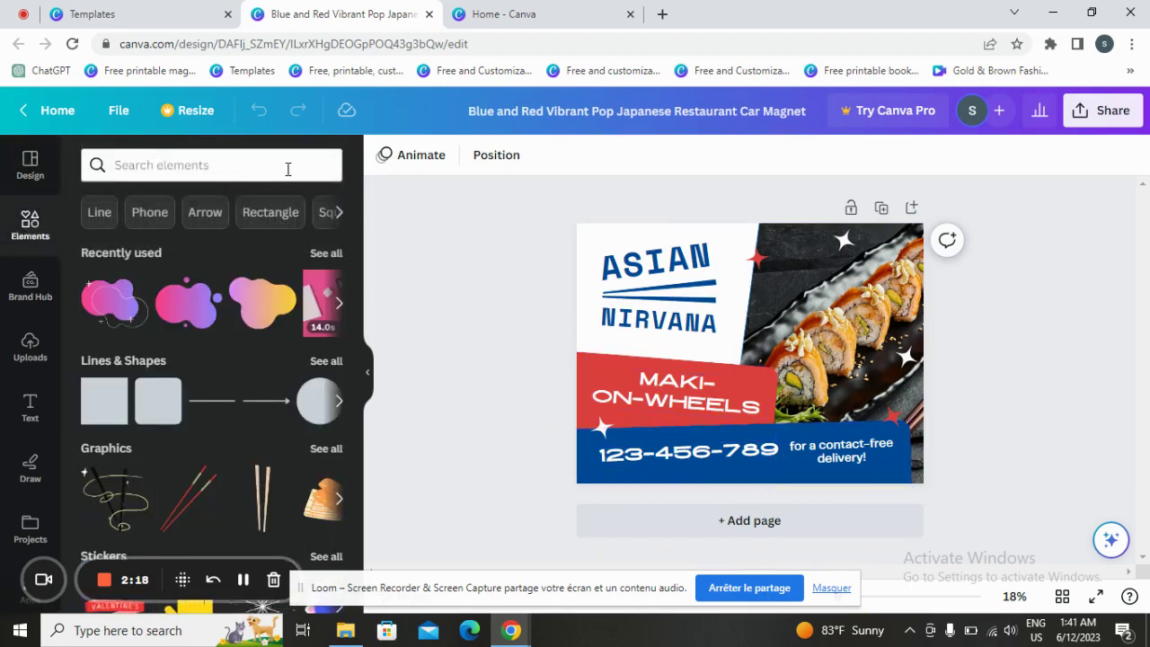
scroll(280, 424, down, 2)
scroll(280, 424, down, 4)
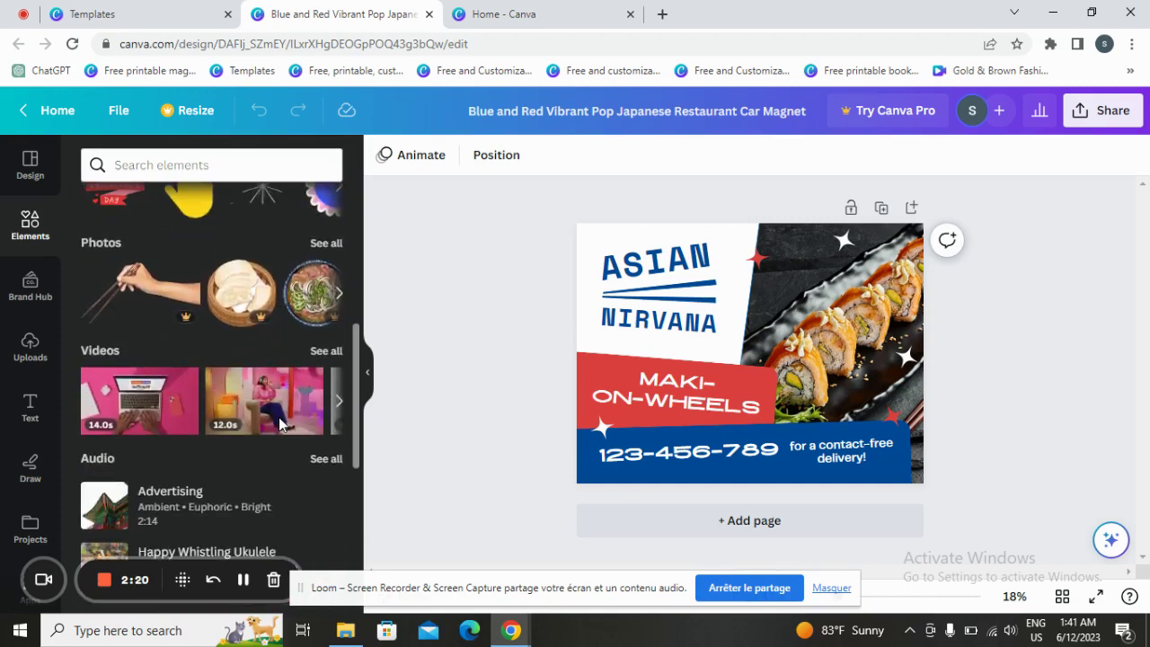
scroll(281, 424, up, 6)
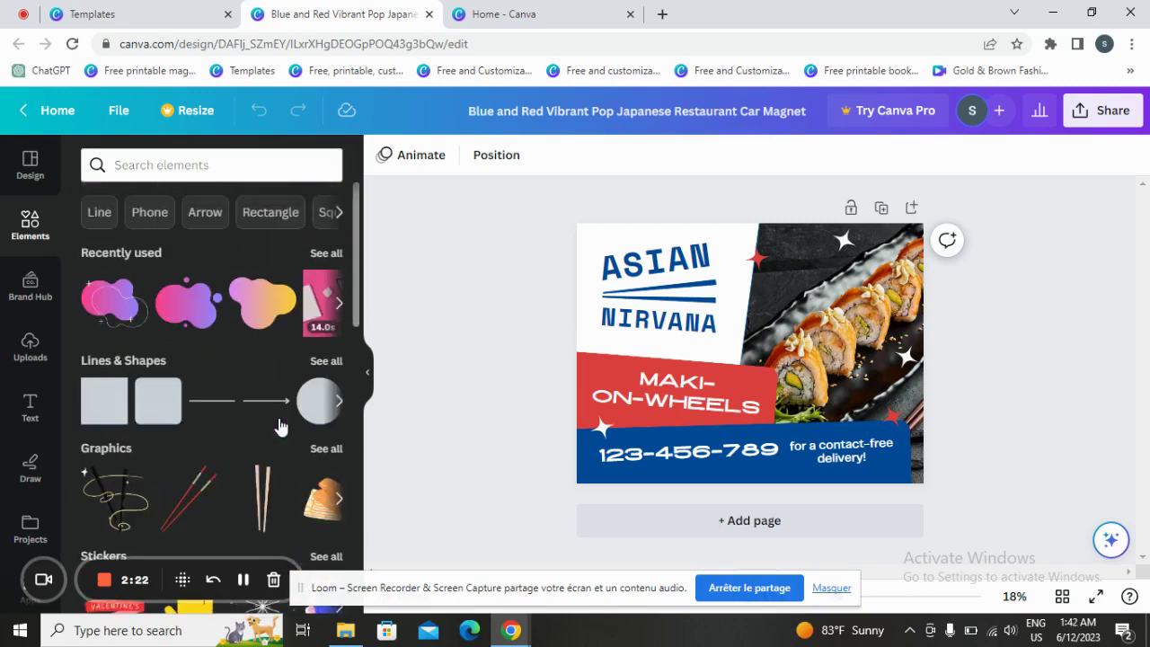
Step: Open and close the File > Import files panel, then open a new browser tab
click(119, 119)
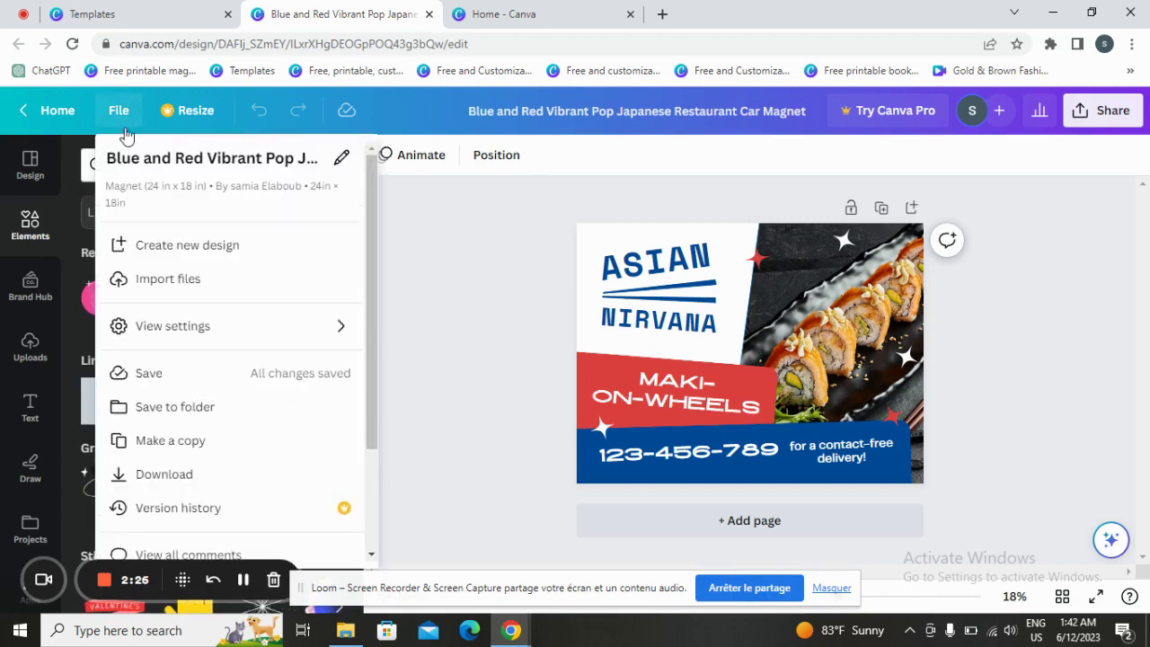
click(236, 283)
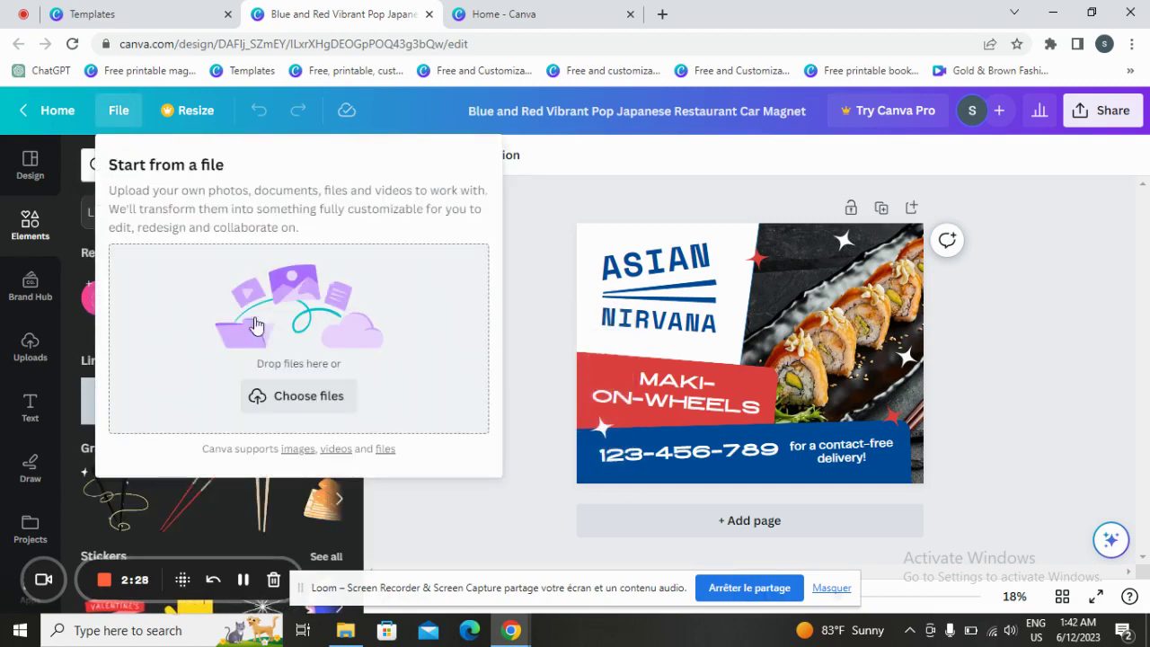
click(558, 253)
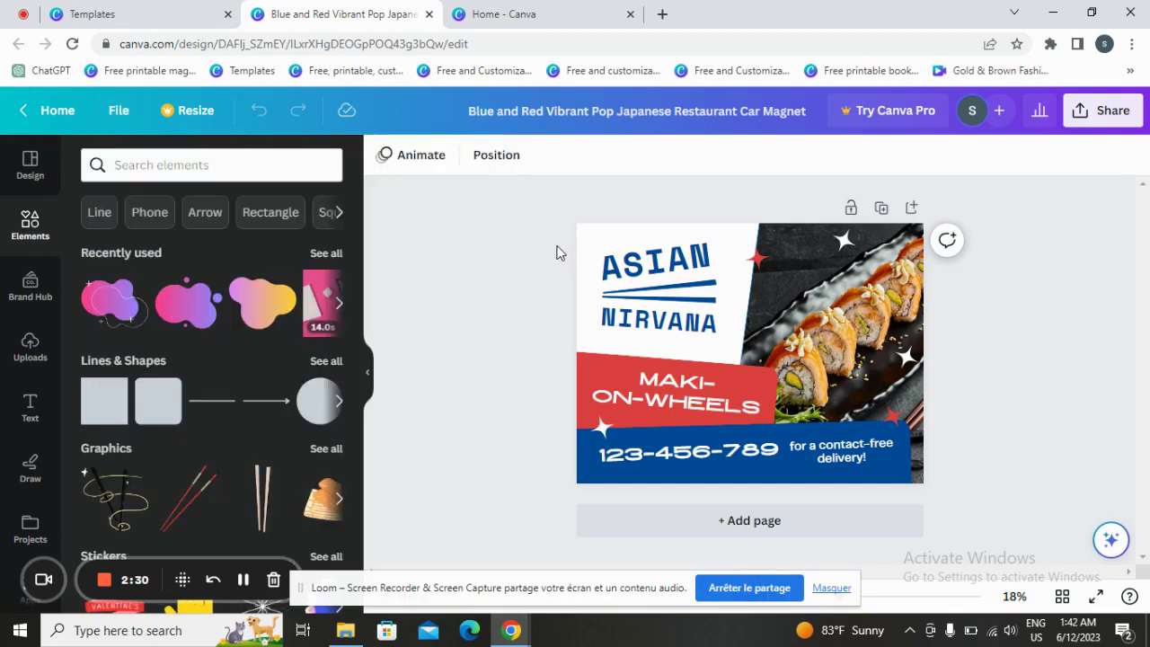
click(663, 13)
Step: Load pinterest.fr in the new tab, move it left, and return to the Canva design
click(665, 42)
text(p)
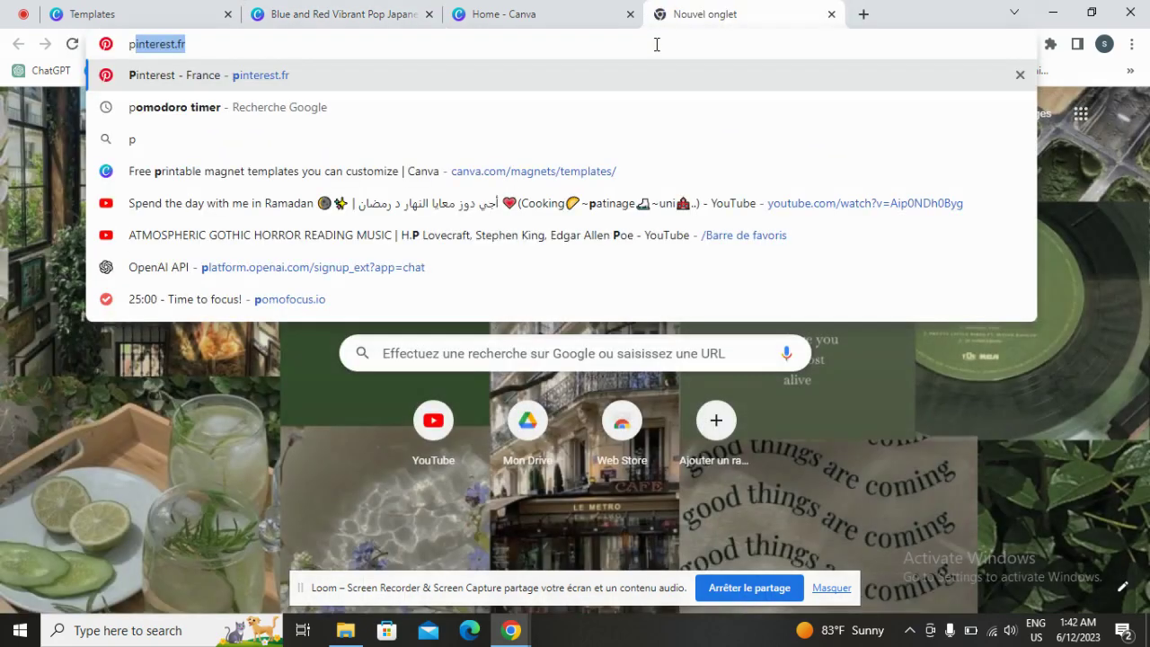
click(360, 79)
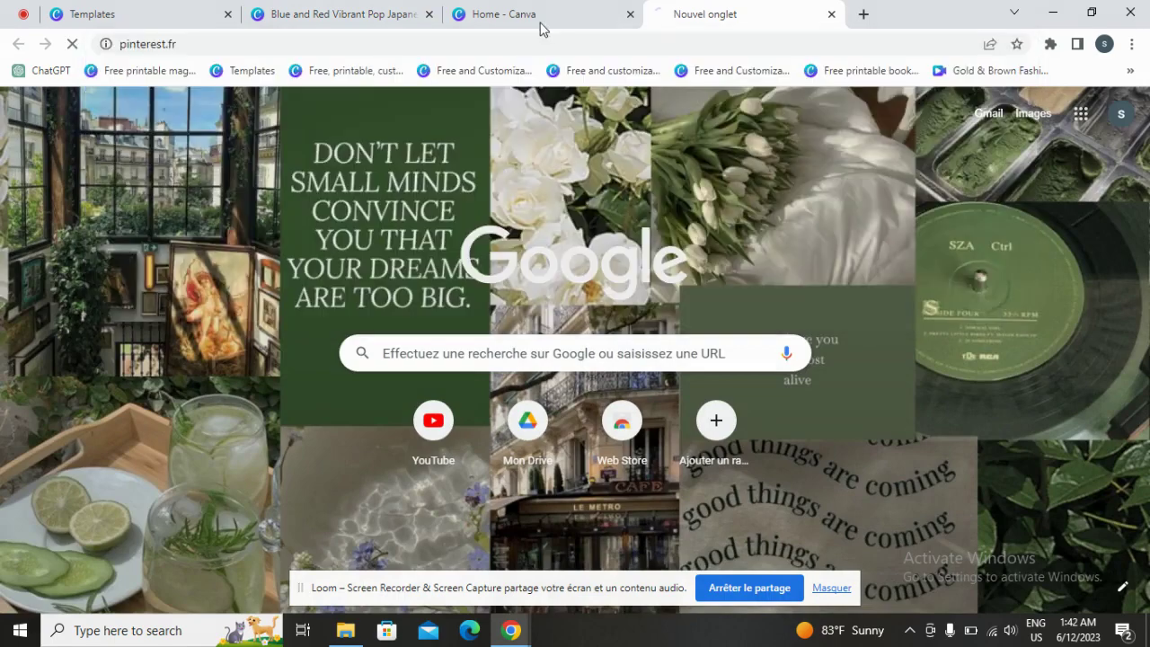
click(375, 9)
drag(719, 13, 634, 9)
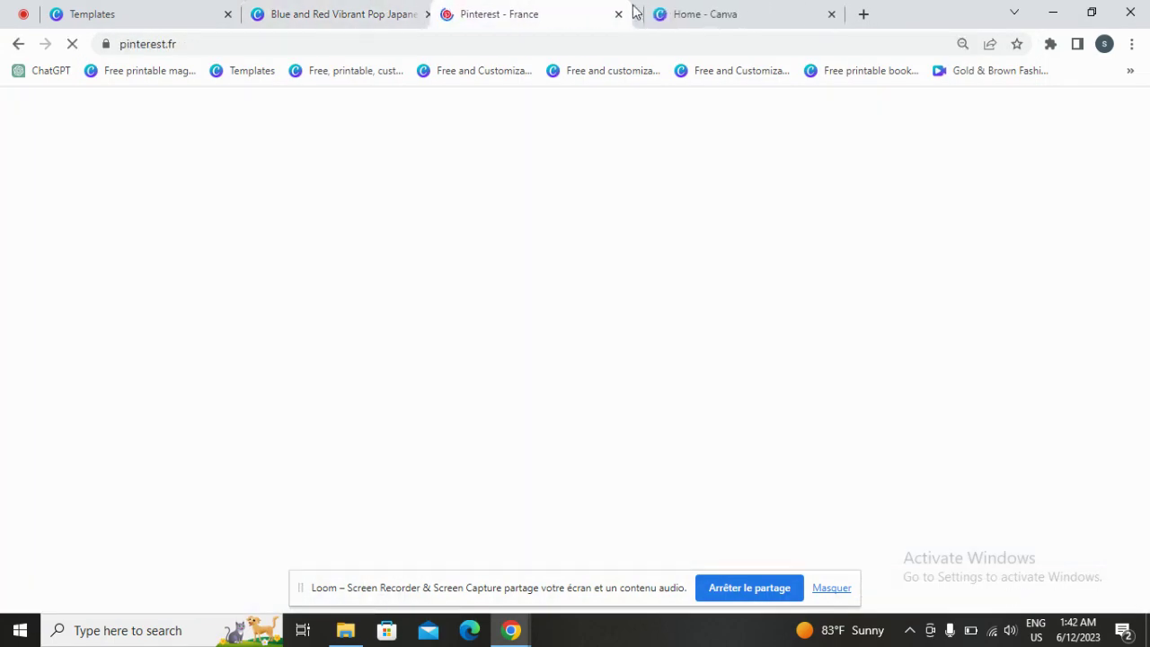
click(359, 8)
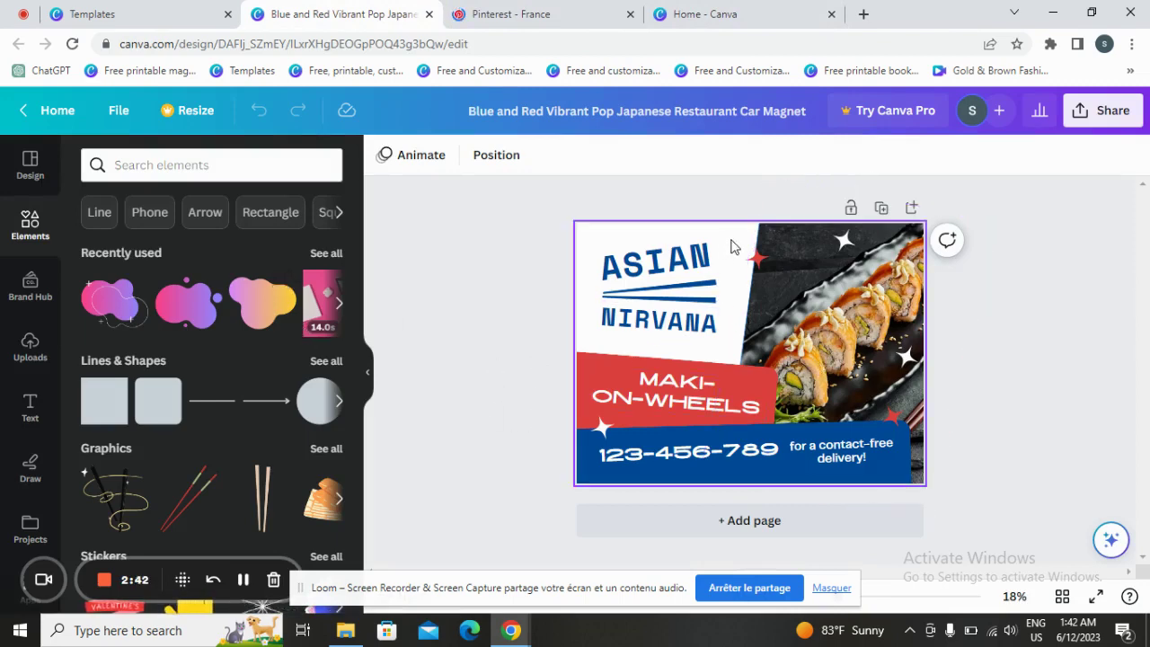
Step: Delete the diamond line graphic and add a shrunken gold-swirl chopsticks graphic near the title
click(846, 349)
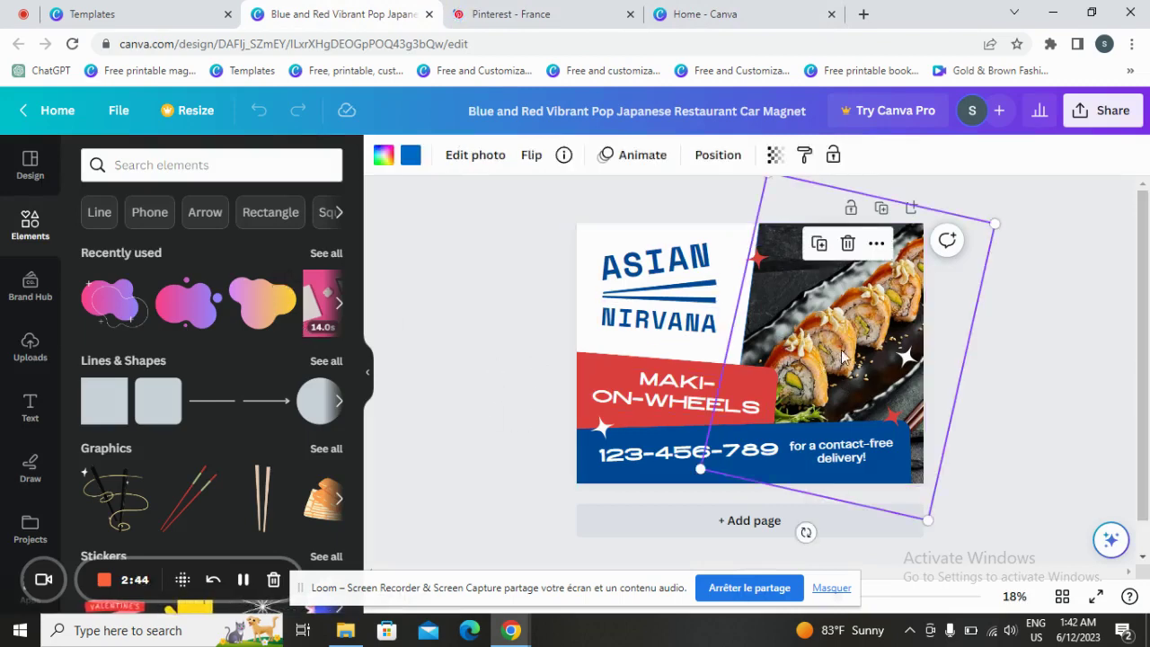
scroll(342, 369, down, 1)
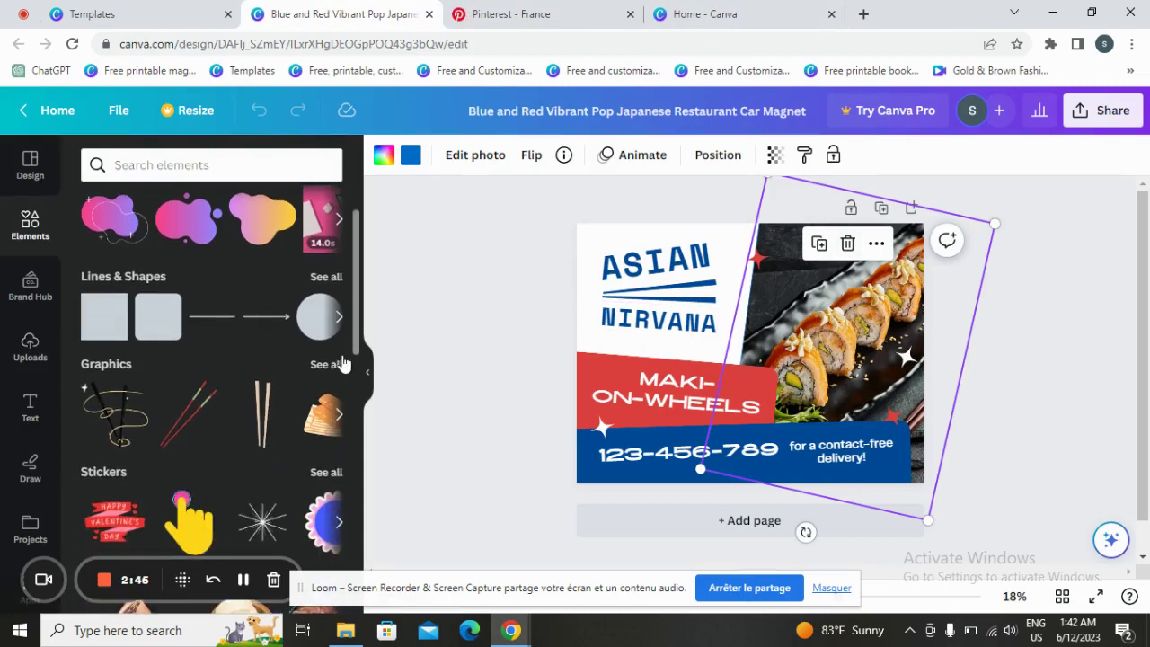
click(327, 365)
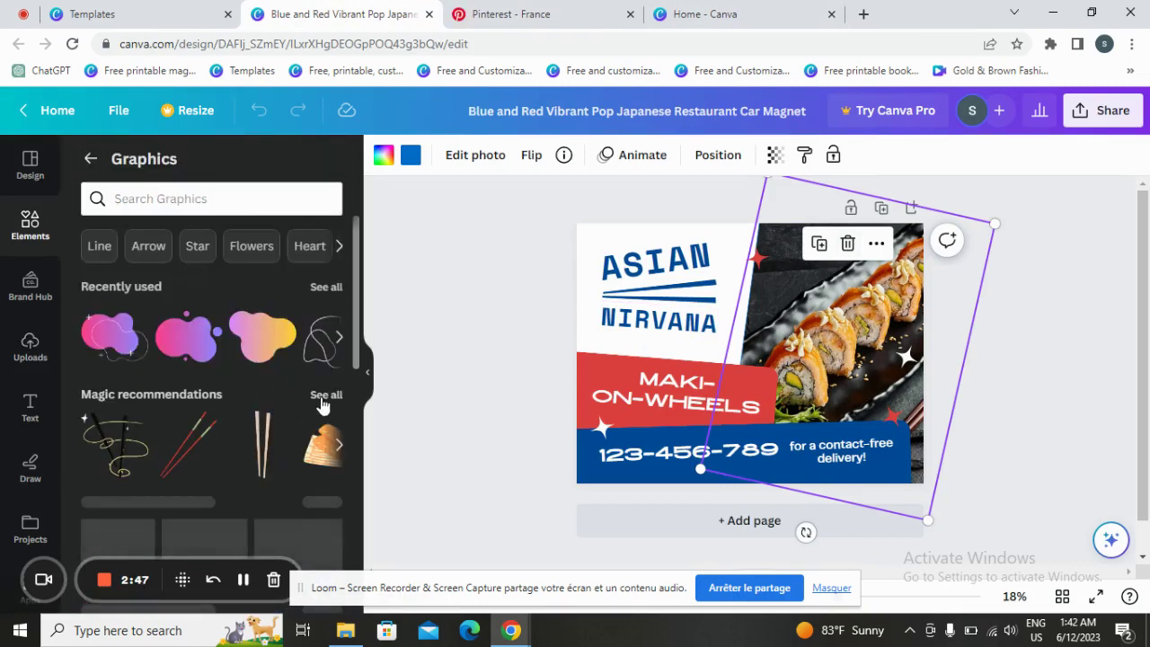
click(325, 395)
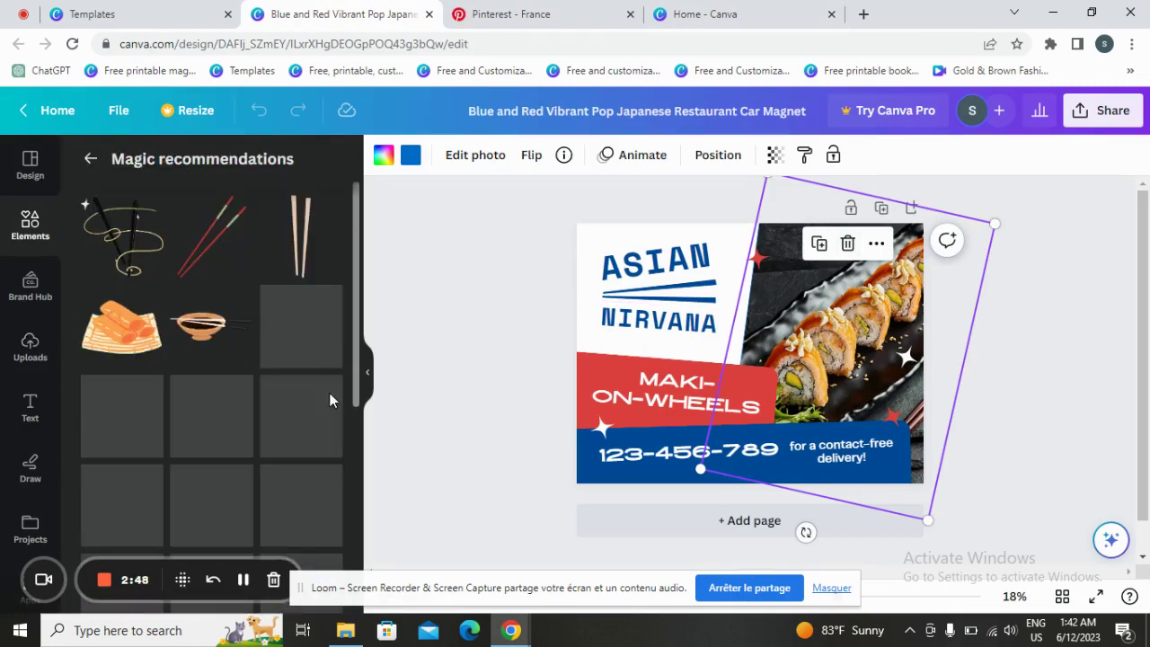
click(719, 306)
click(662, 411)
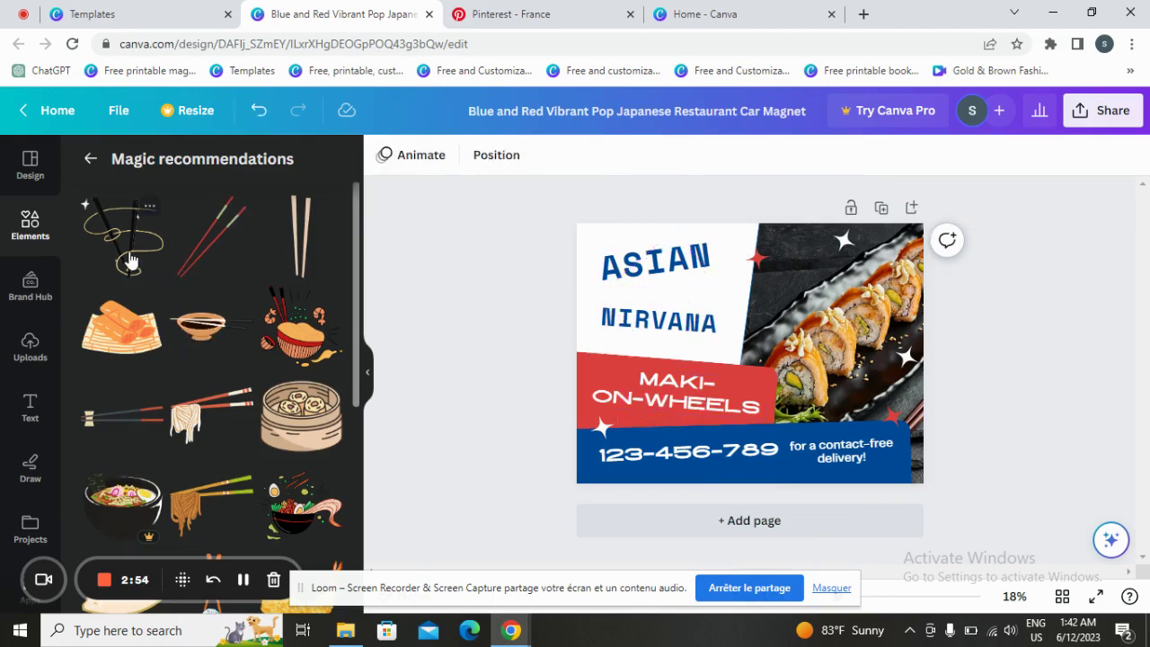
click(174, 256)
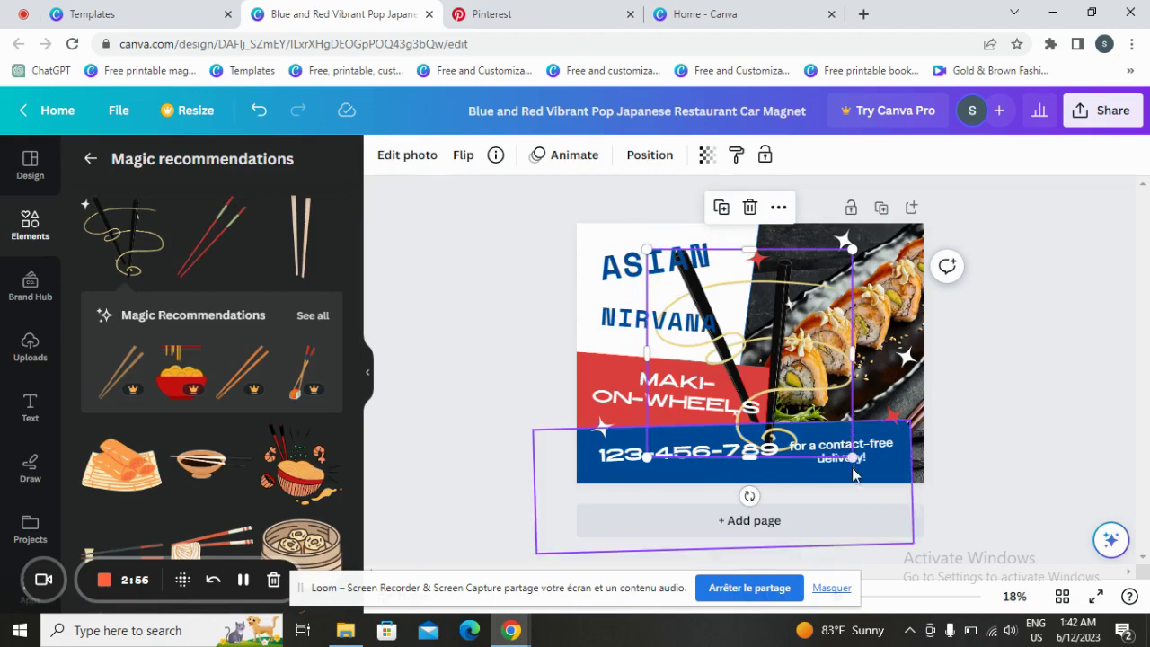
drag(852, 459, 634, 316)
Step: Rotate ASIAN level, shift it right, and shrink the chopsticks into the top-left corner
click(702, 275)
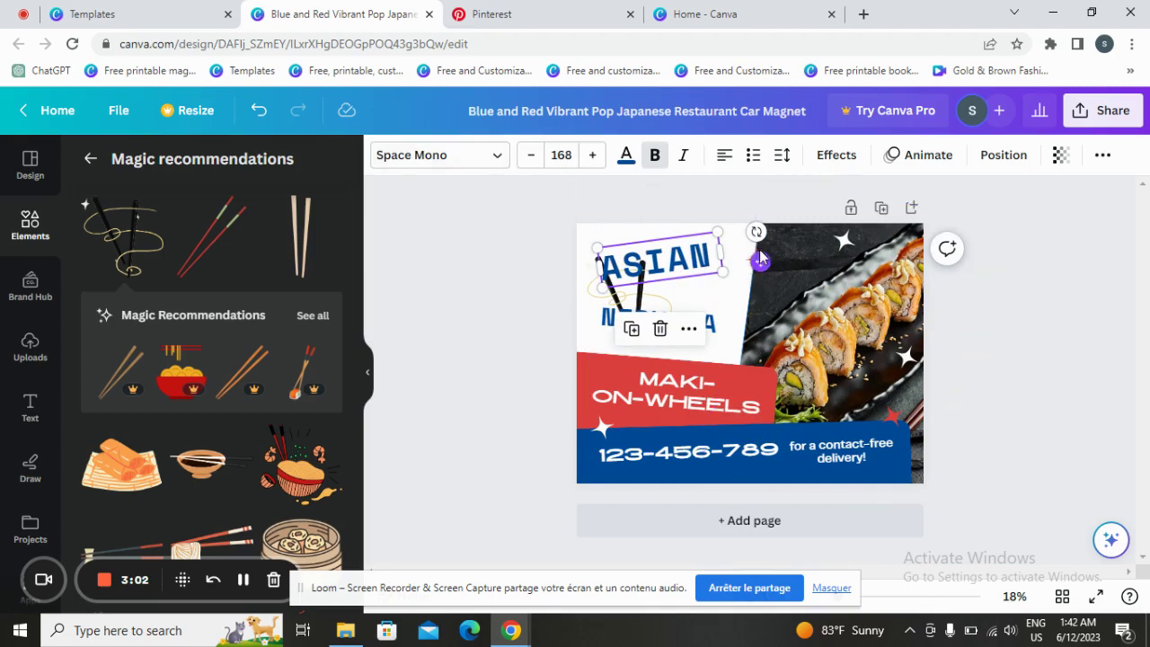
drag(757, 232, 761, 241)
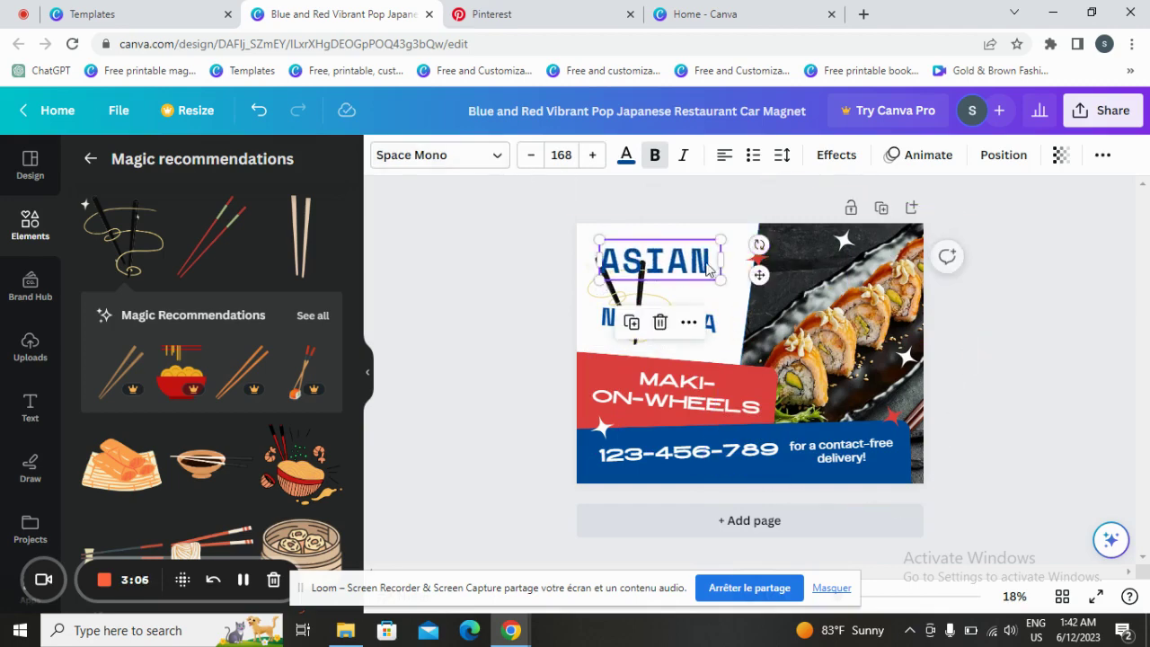
drag(694, 261, 729, 253)
drag(642, 286, 629, 256)
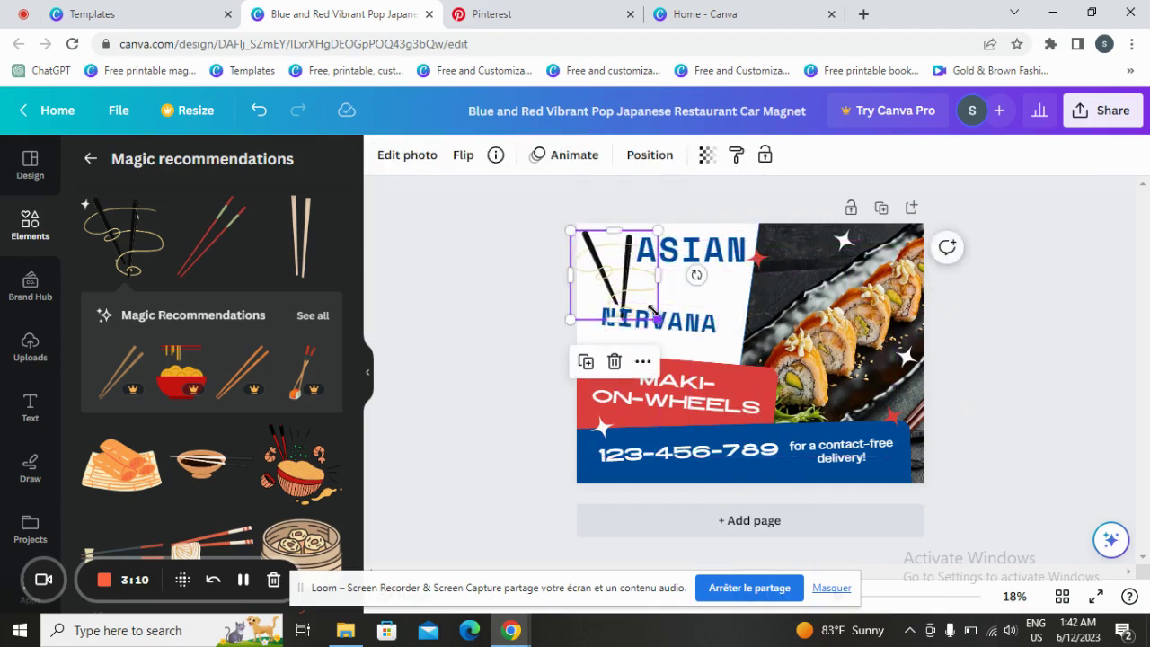
drag(653, 310, 616, 270)
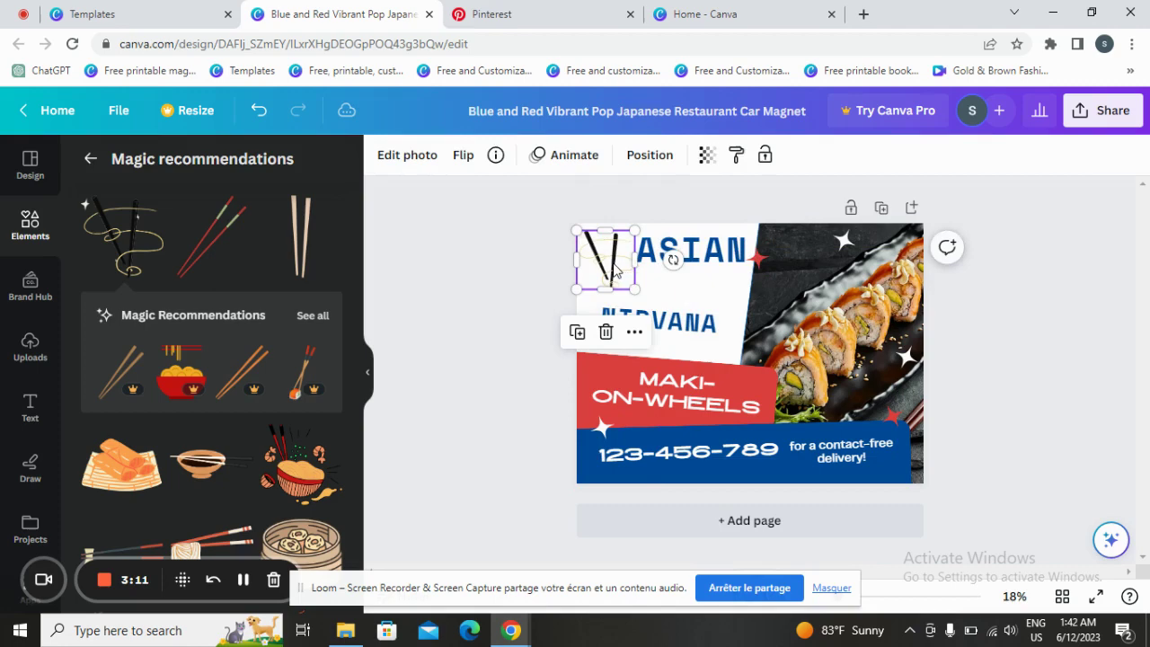
double_click(672, 256)
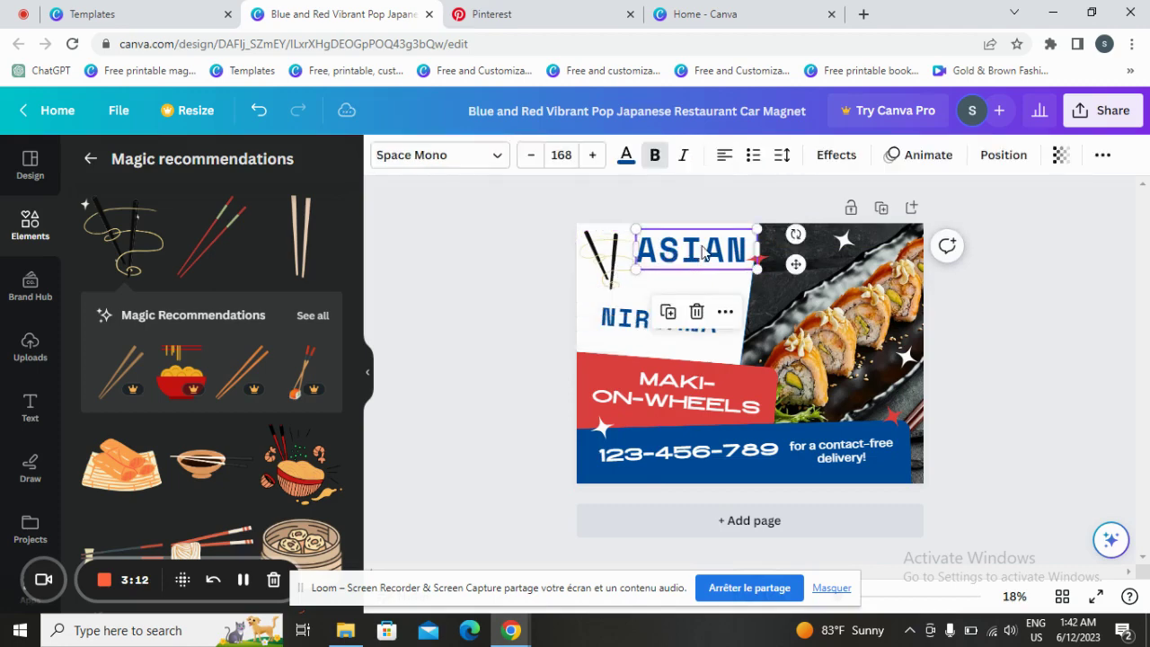
Step: Try High Cruiser, Telegraf, Signature and Muli on ASIAN, settling on Alice
click(492, 160)
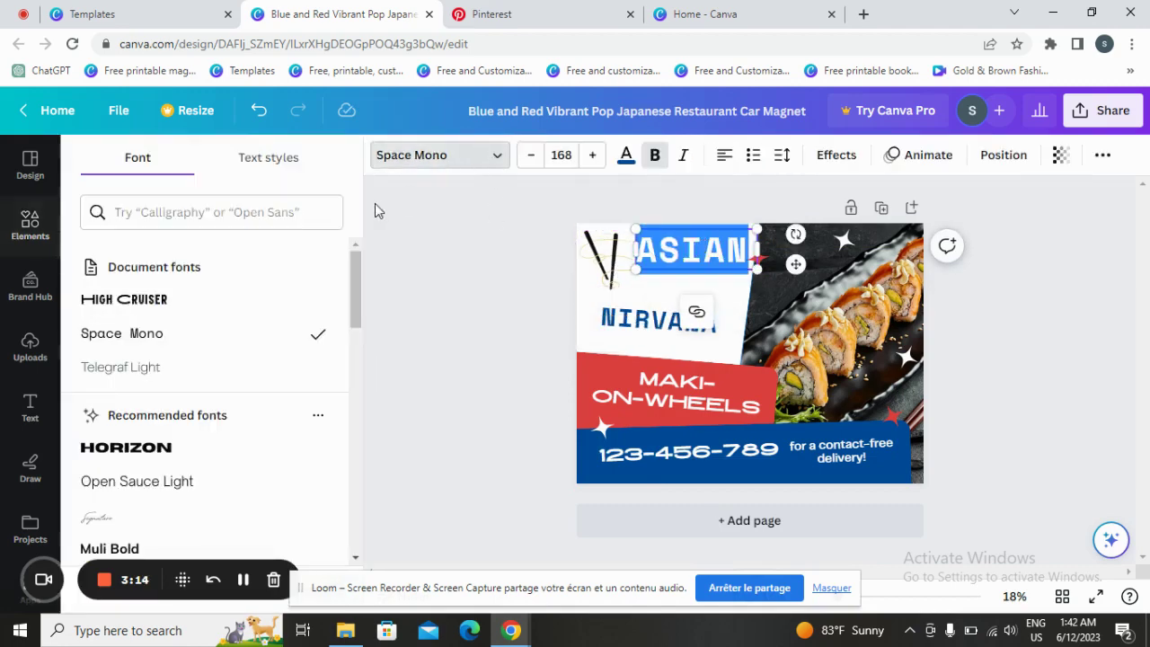
click(229, 302)
click(225, 334)
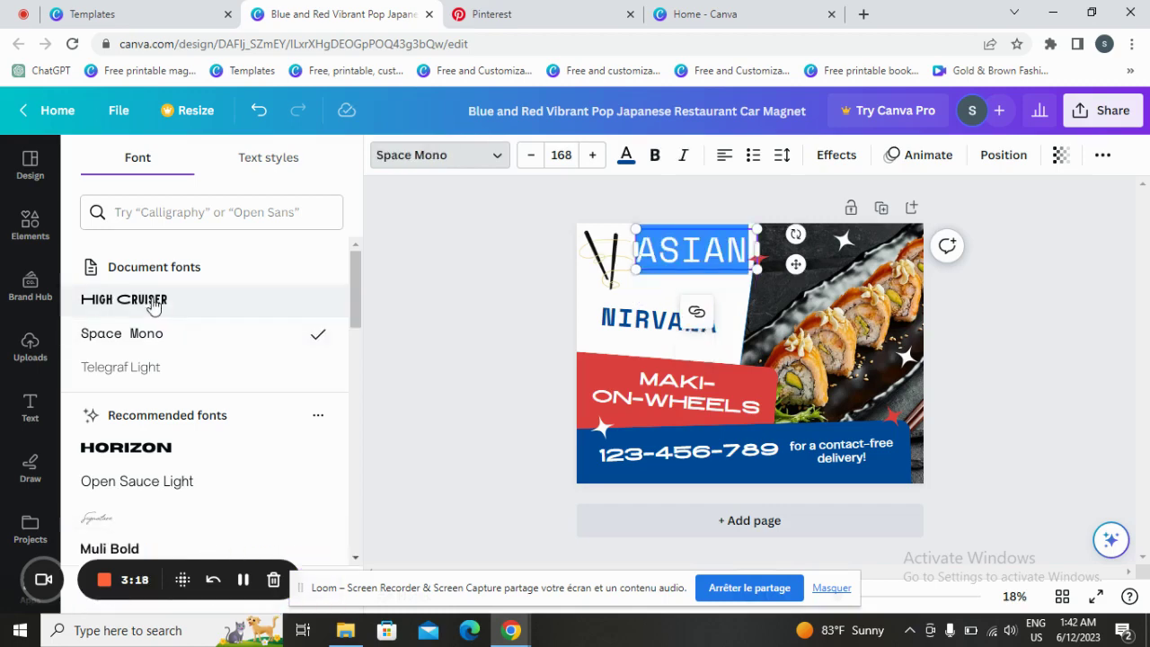
click(209, 365)
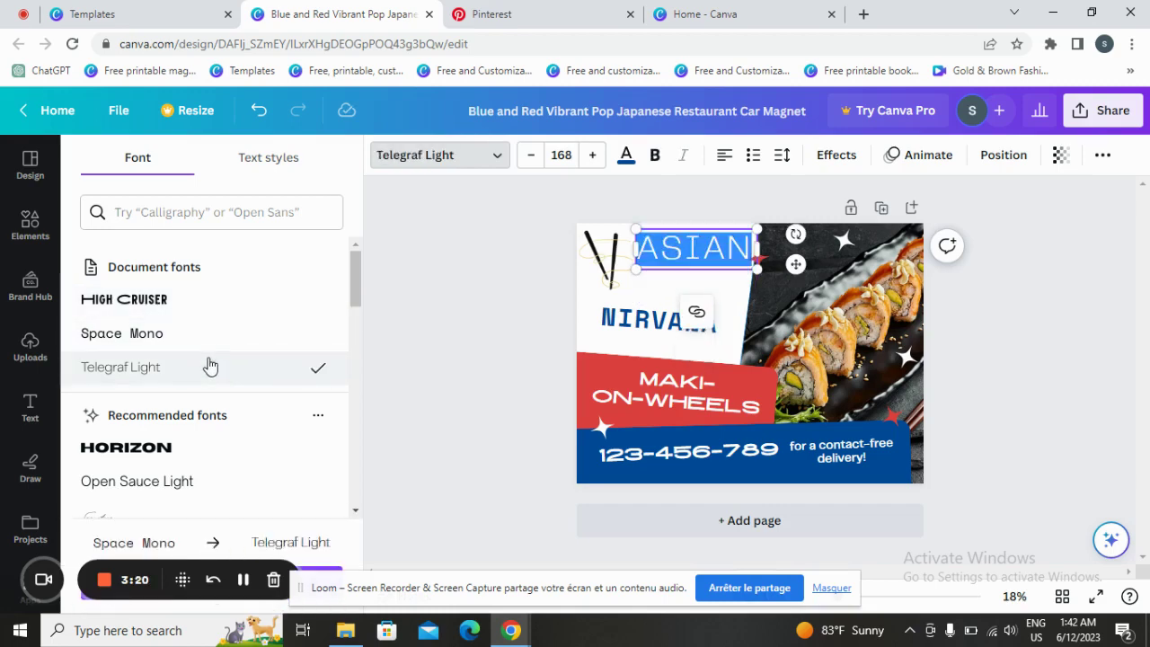
scroll(190, 430, down, 2)
scroll(194, 433, down, 2)
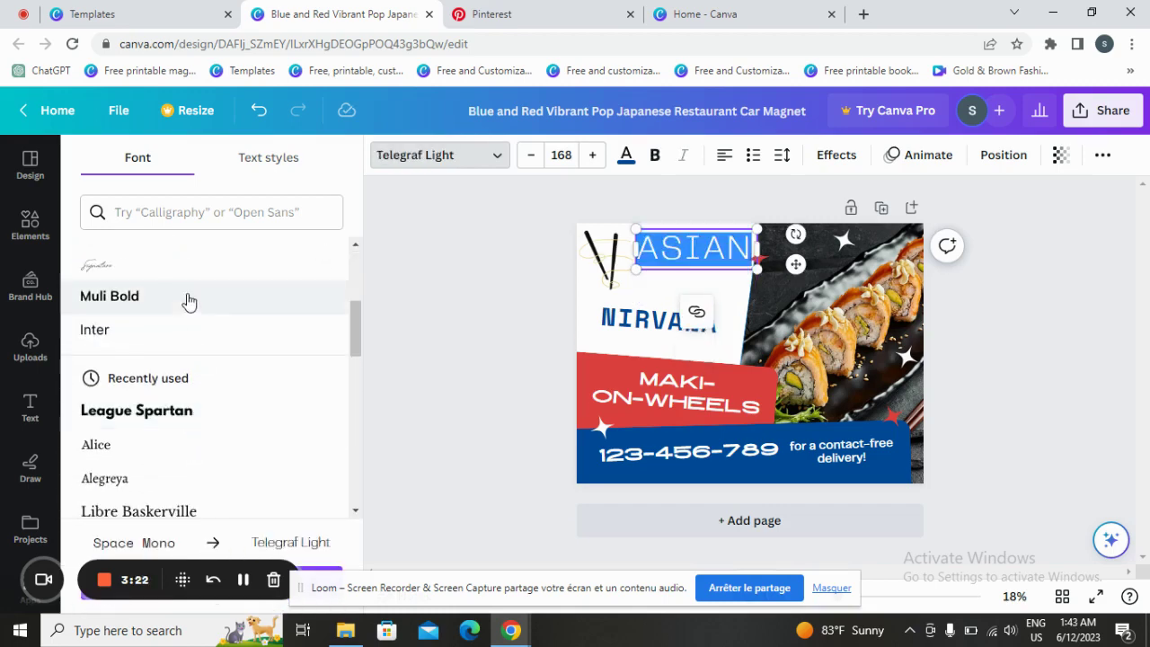
click(185, 261)
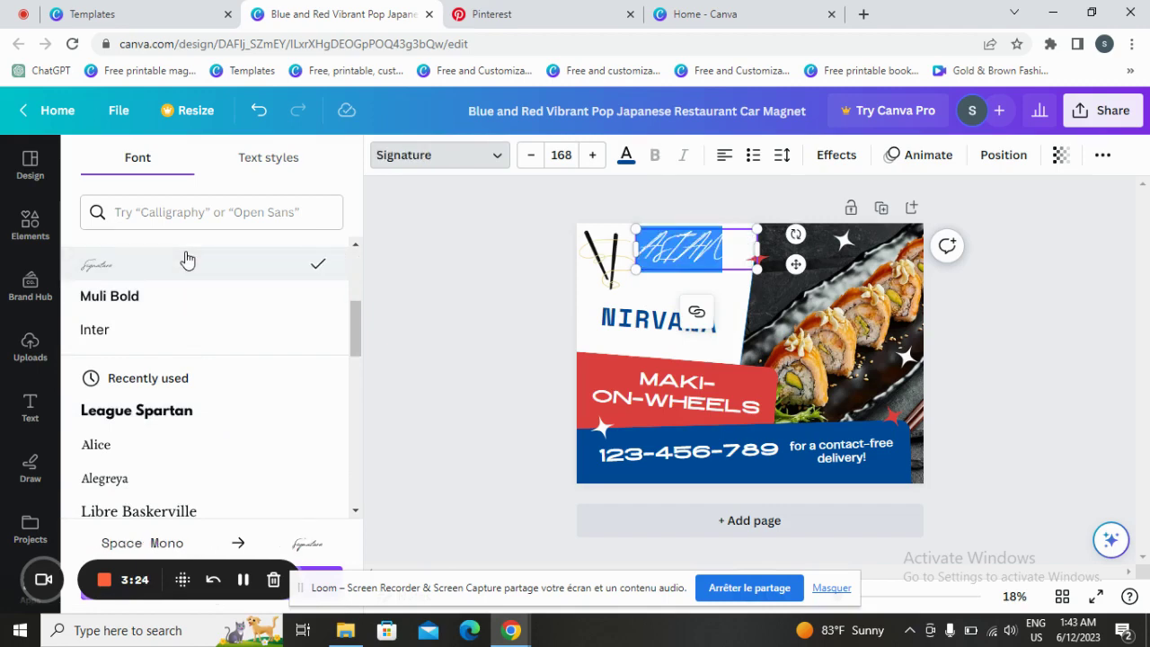
click(173, 308)
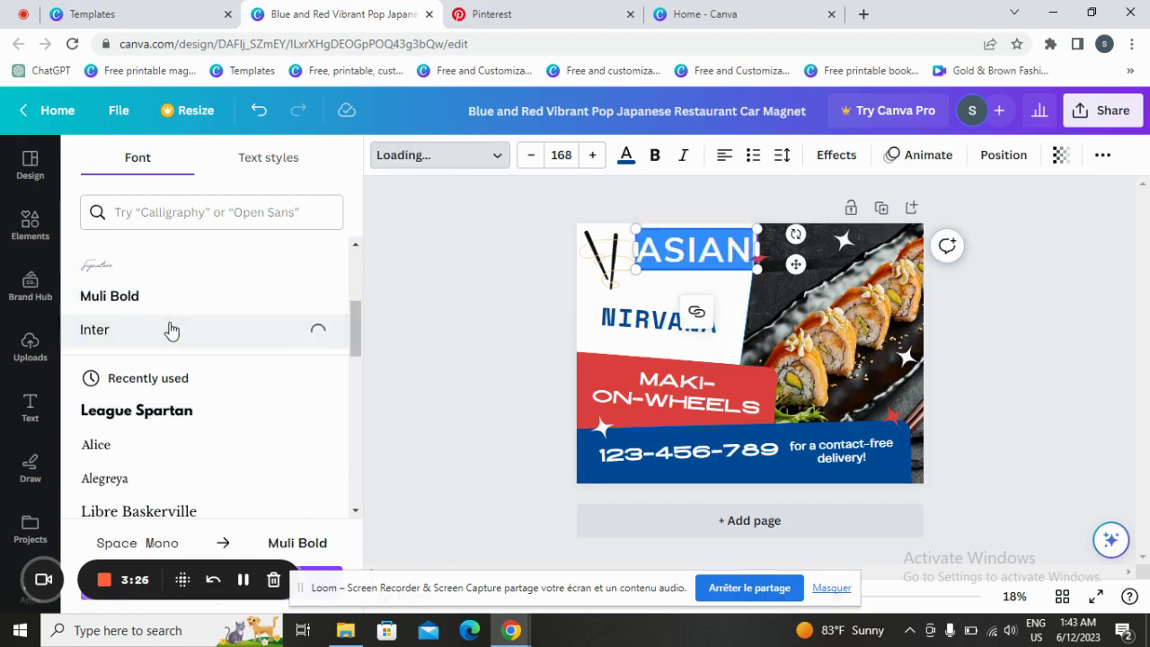
scroll(184, 359, down, 1)
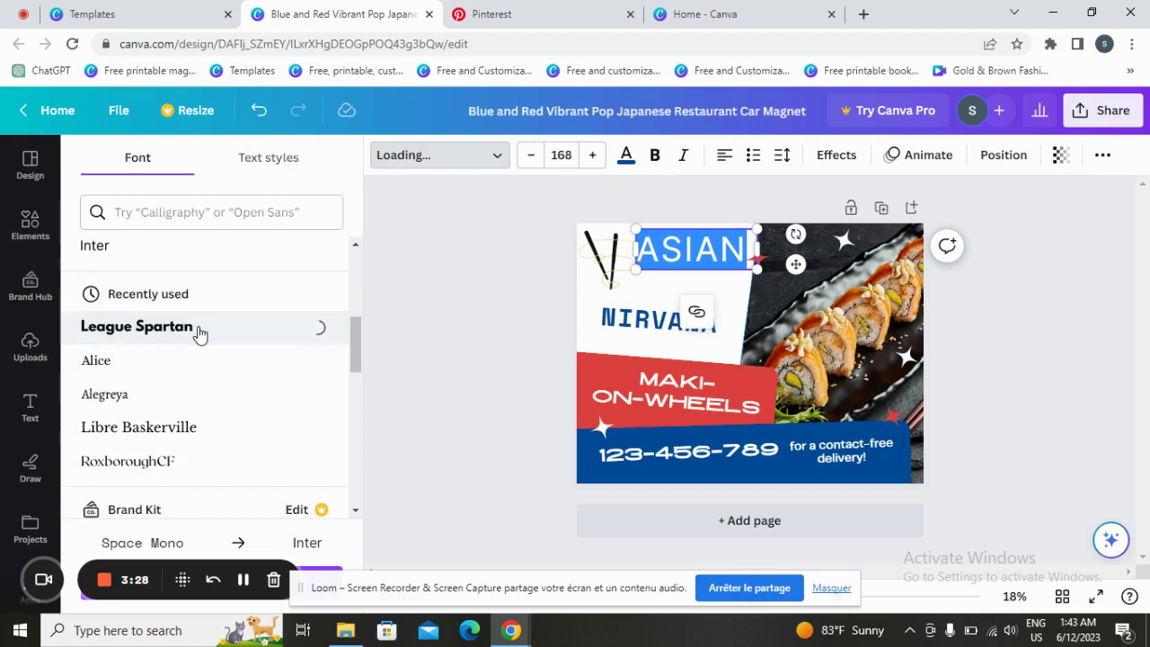
click(171, 364)
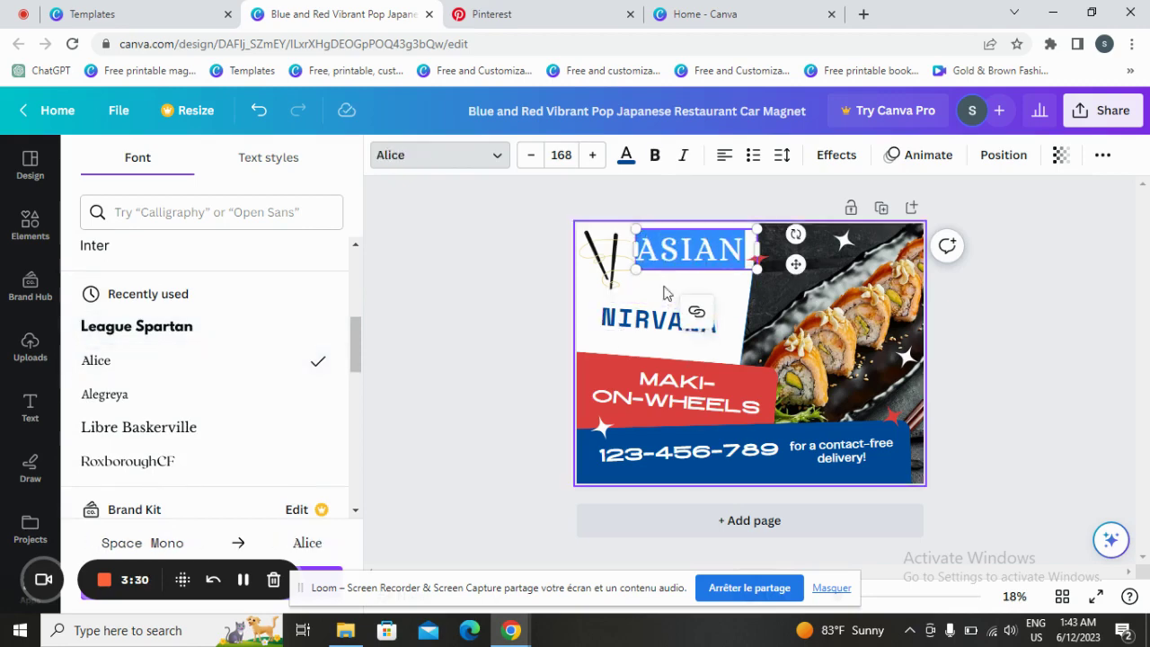
Step: Delete the NIRVANA text and move ASIAN slightly lower
click(656, 320)
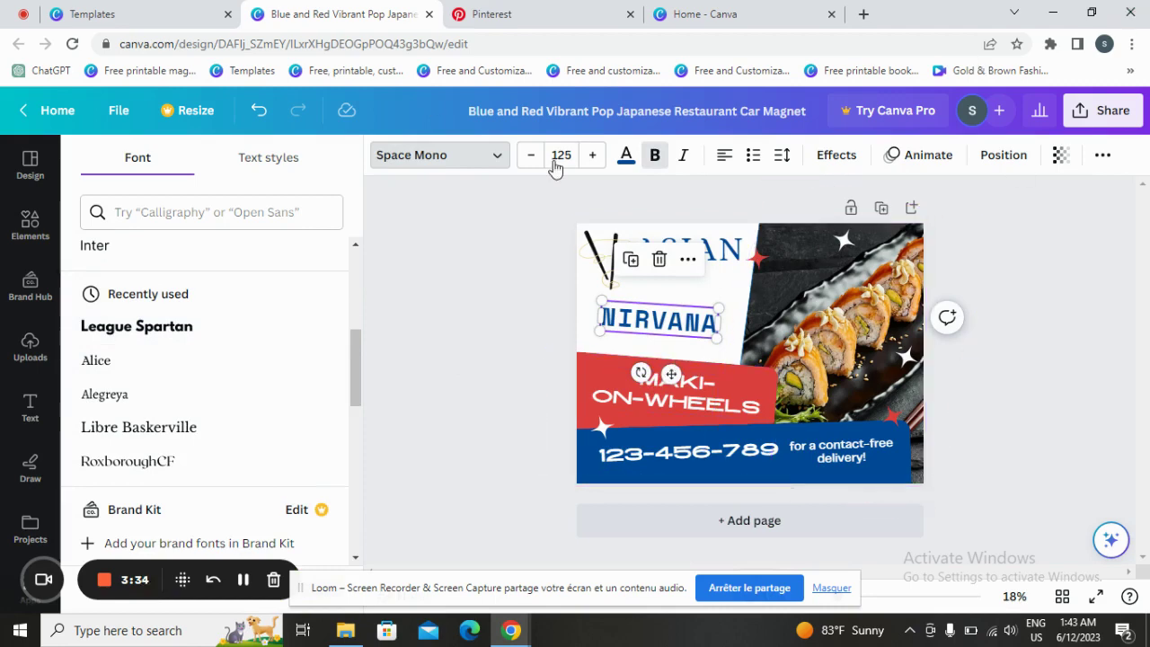
click(661, 260)
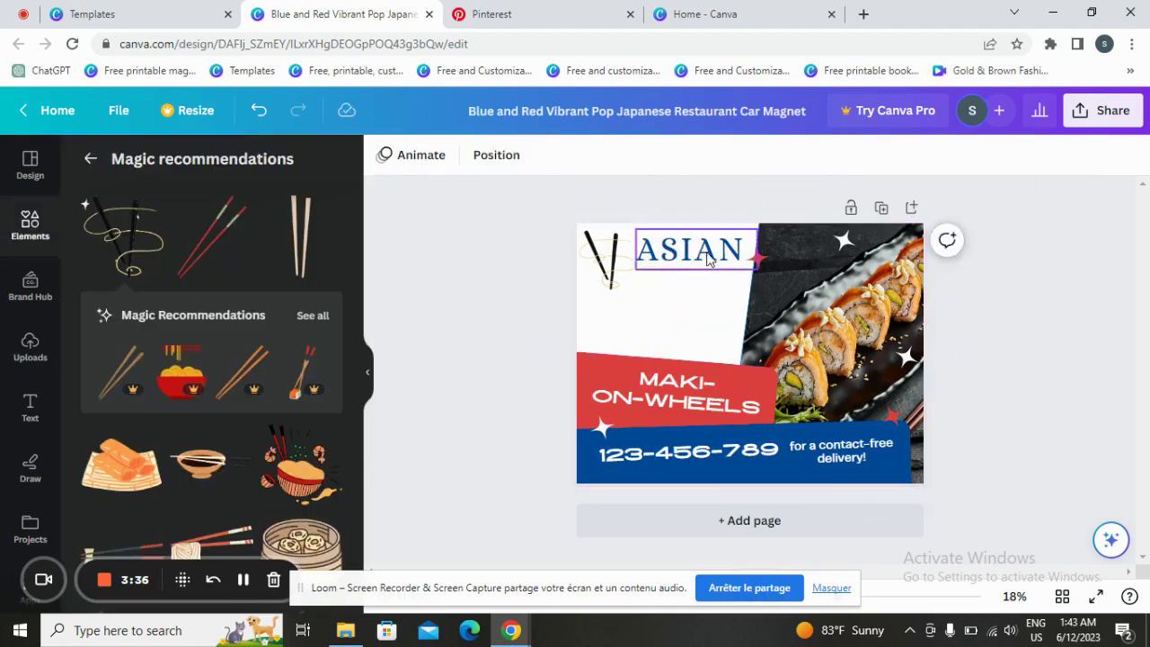
drag(706, 253, 692, 297)
Step: Recolour the MAKI-ON-WHEELS banner from red to light yellow and tilt it to -3°
click(719, 387)
click(743, 372)
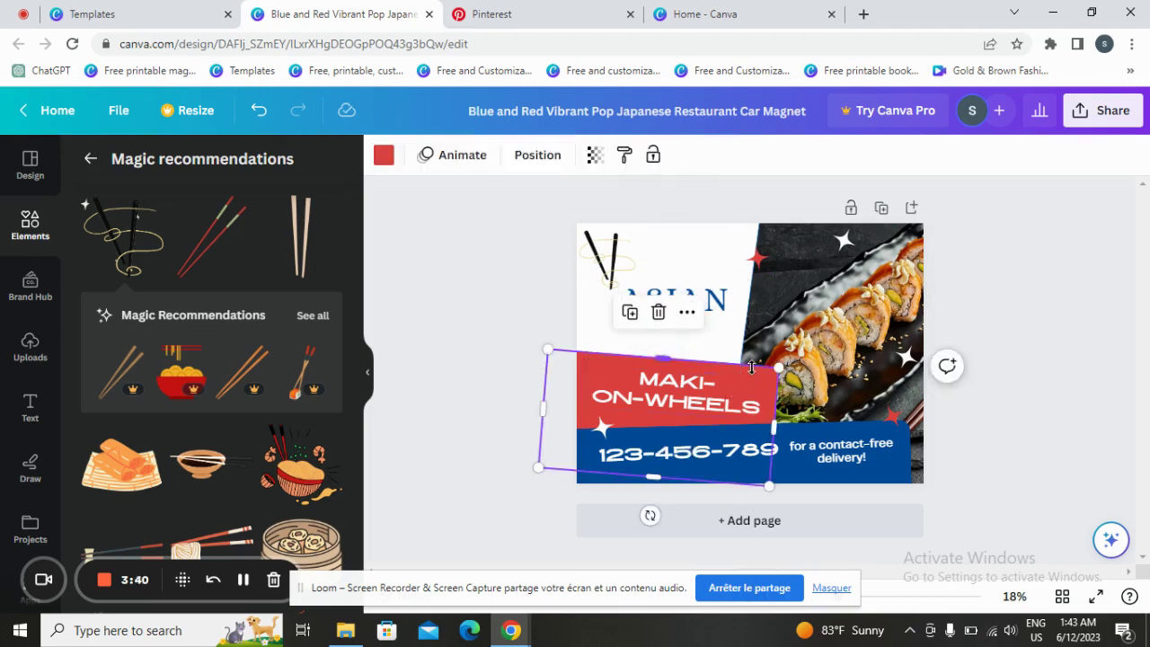
click(384, 155)
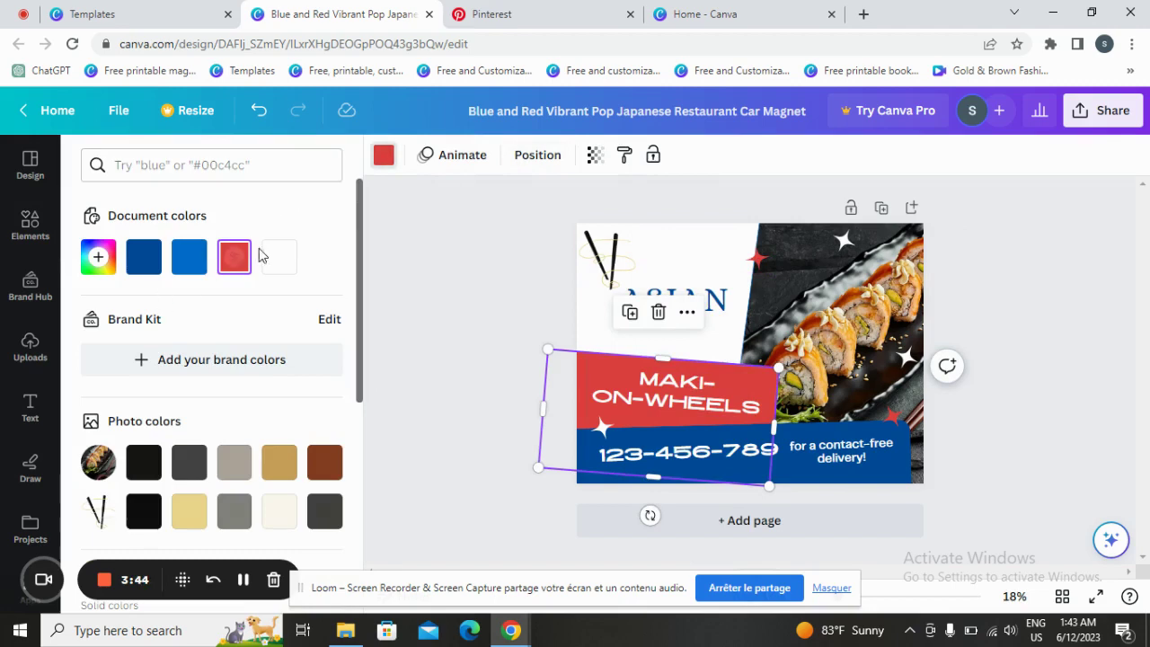
click(295, 471)
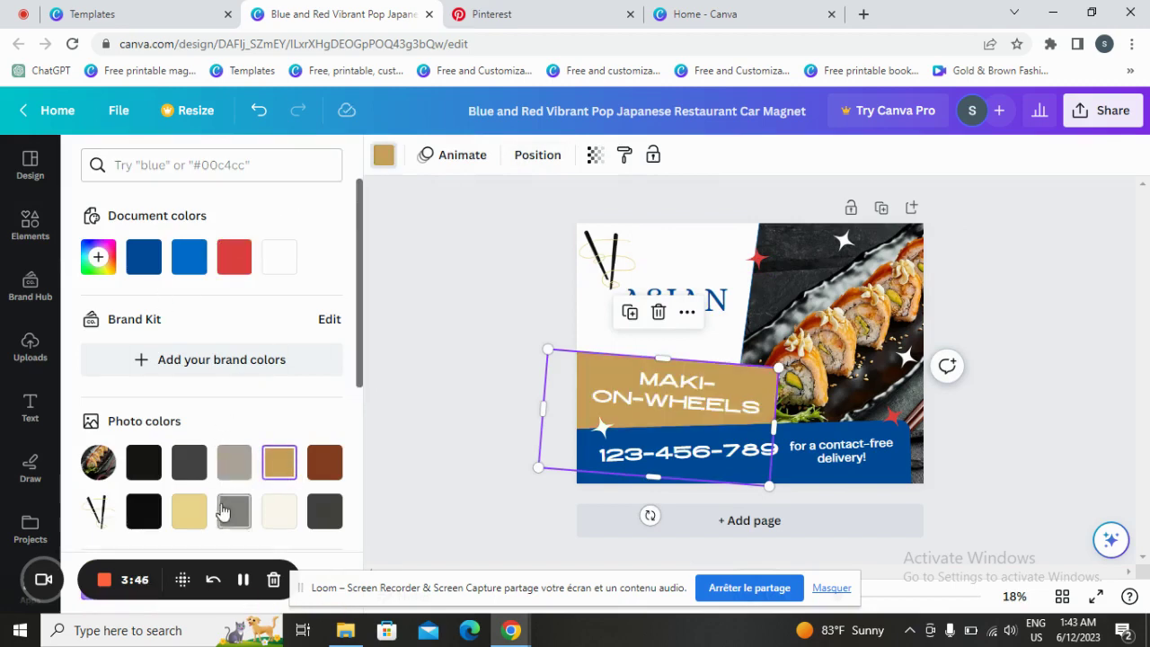
click(189, 511)
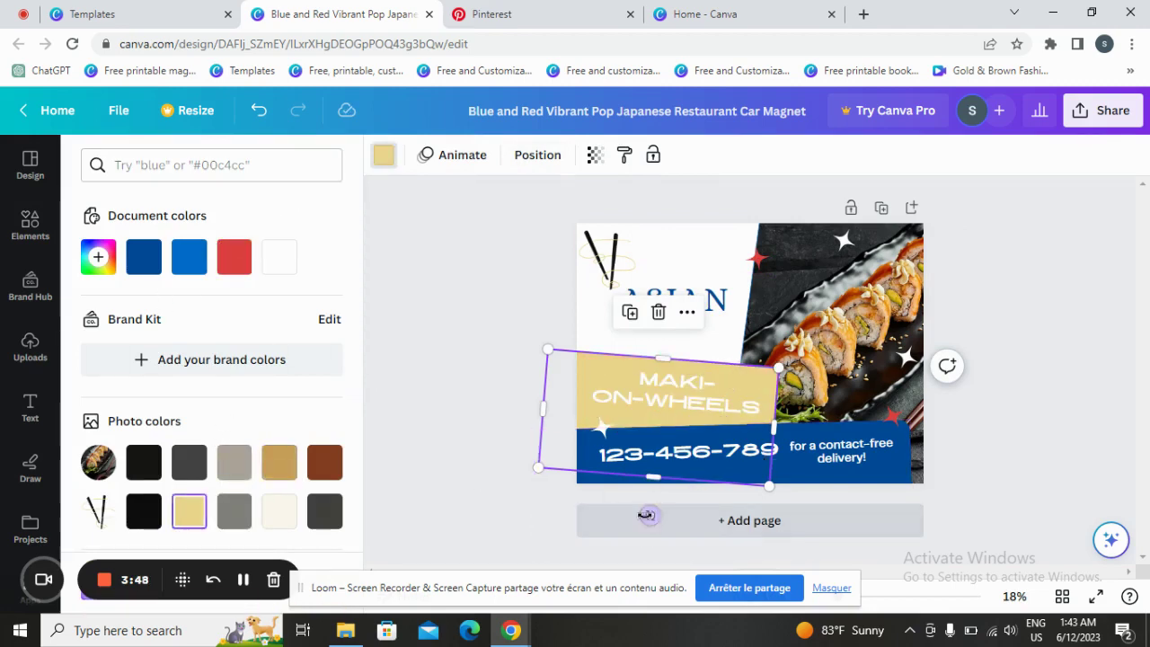
mouse_move(647, 515)
mouse_down()
mouse_move(666, 518)
mouse_move(650, 522)
mouse_up()
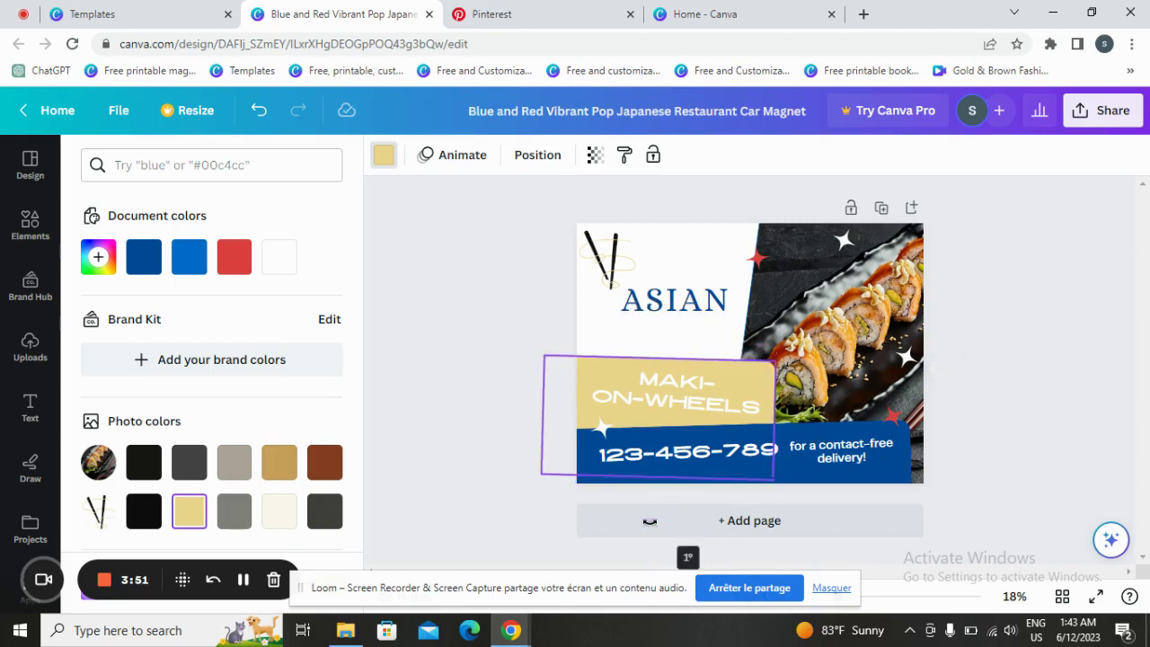
Step: Rotate the MAKI-ON-WHEELS text and its yellow banner to 0°
click(684, 405)
drag(661, 452, 731, 403)
click(730, 406)
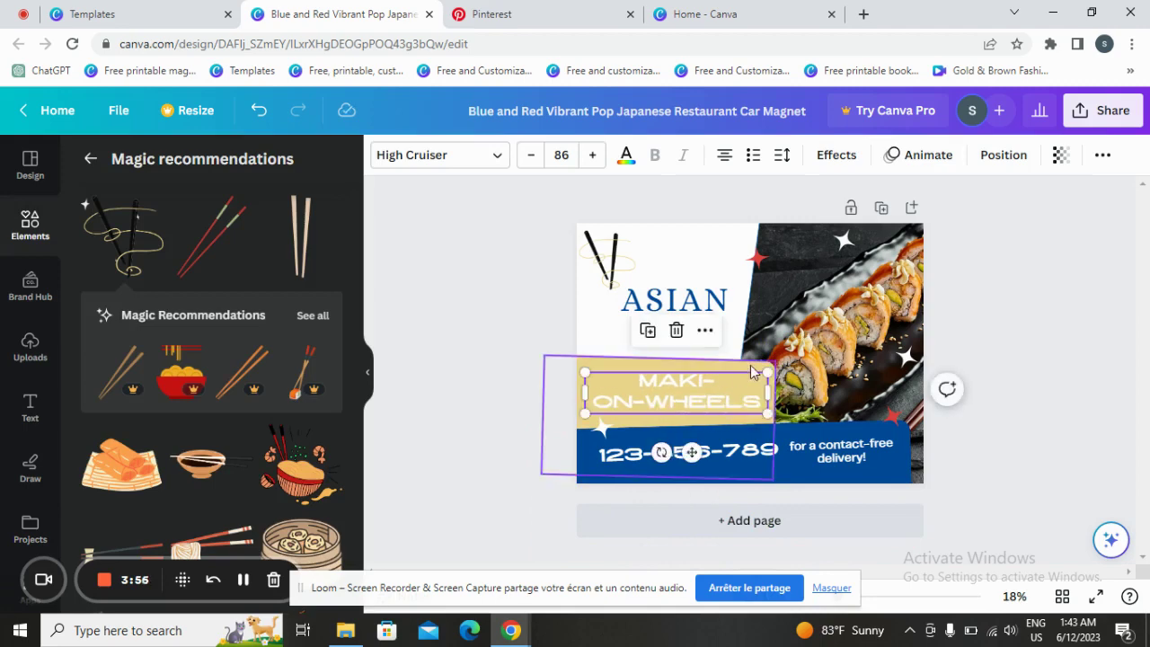
drag(655, 515, 692, 551)
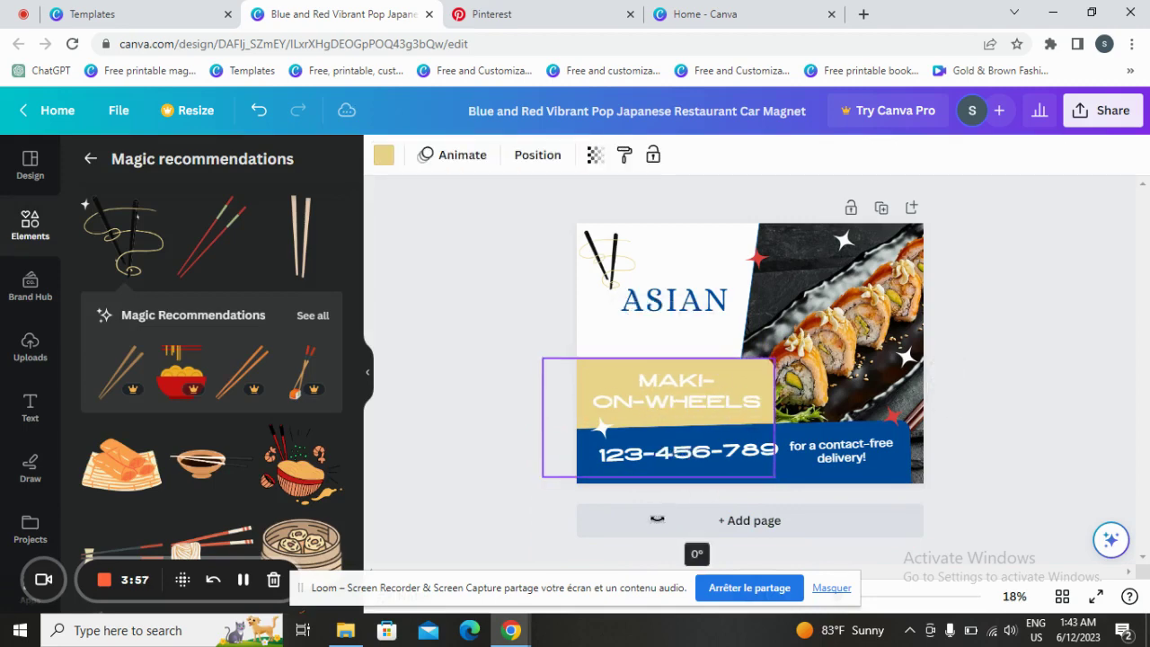
Step: Level the blue phone-number banner, the contact-free delivery text and the 123-456-789 number
click(809, 476)
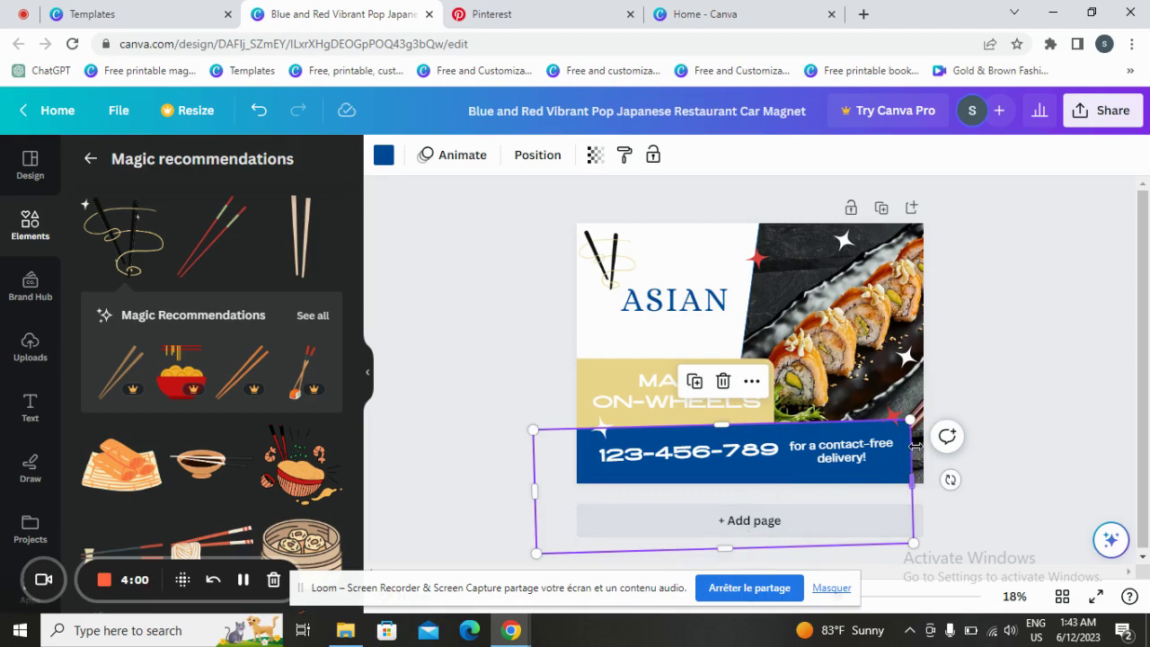
drag(949, 480, 944, 487)
click(760, 457)
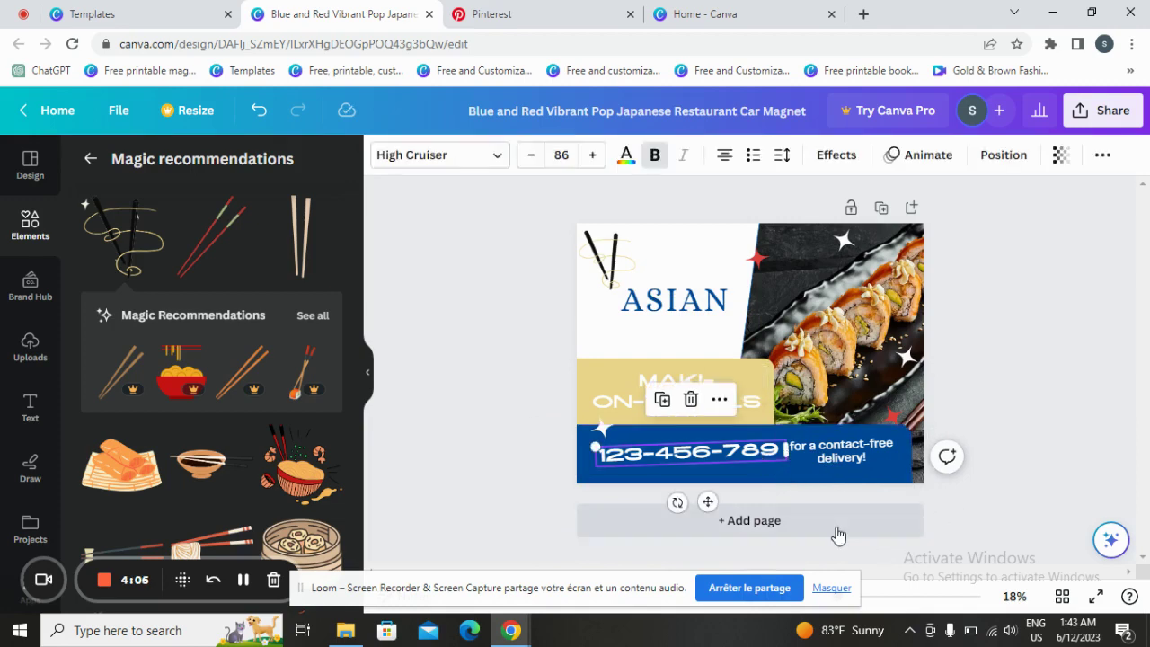
click(827, 454)
drag(828, 505, 829, 505)
click(724, 454)
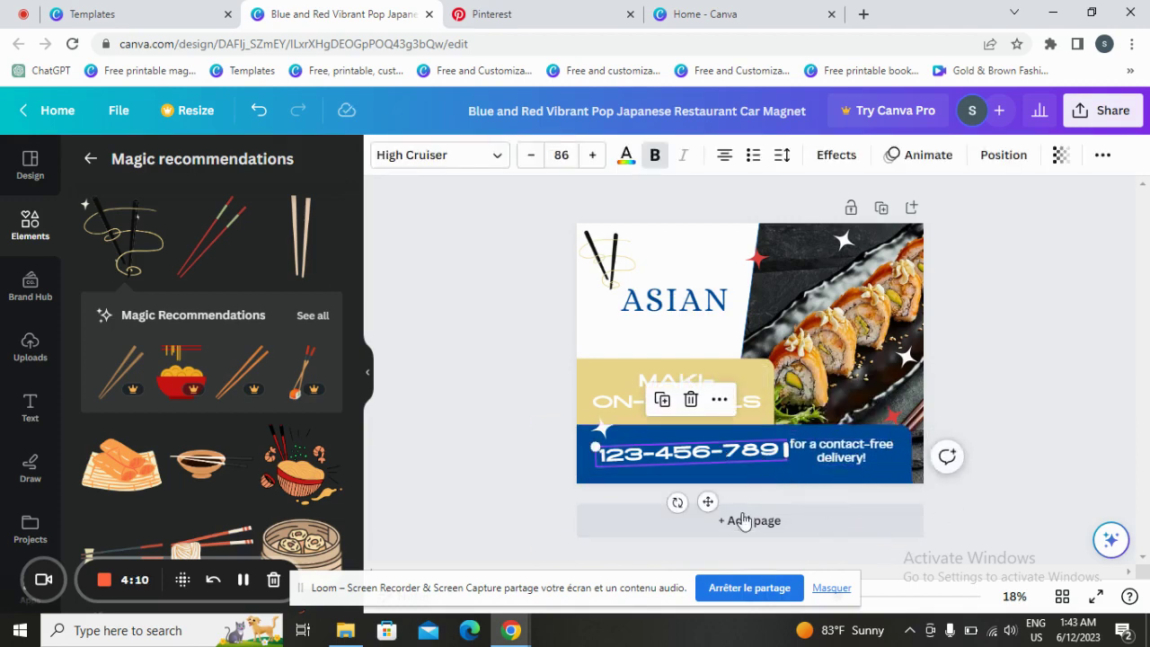
drag(676, 502, 675, 502)
Step: Make the ASIAN text light yellow and turn the blue phone-number bar white
double_click(674, 299)
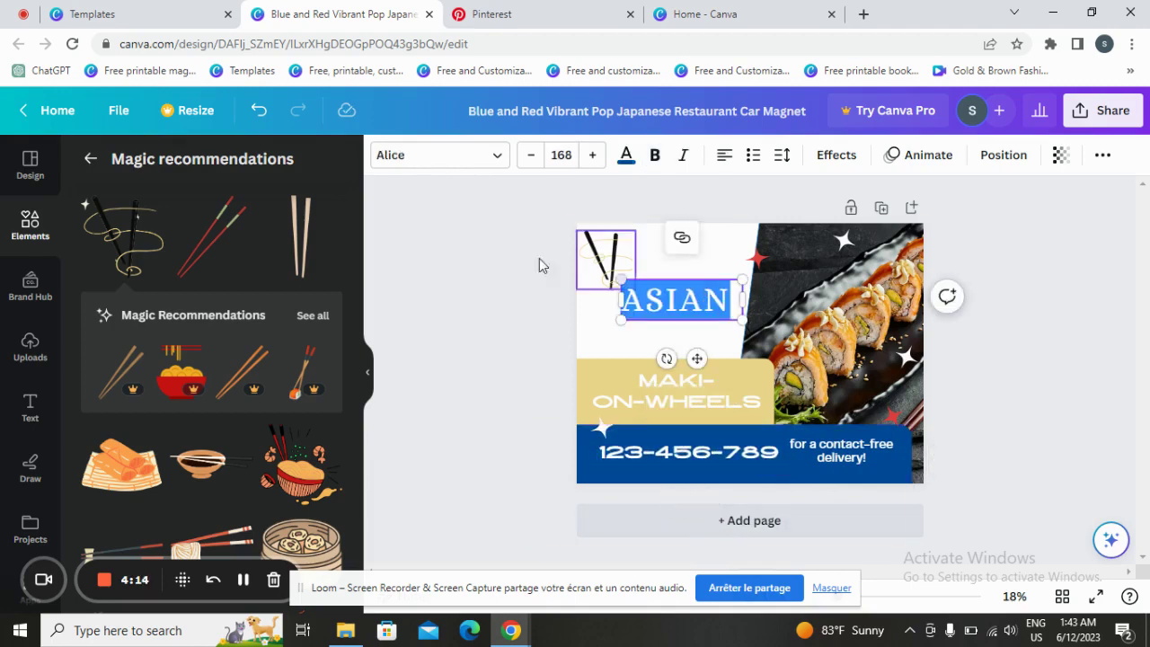
click(626, 154)
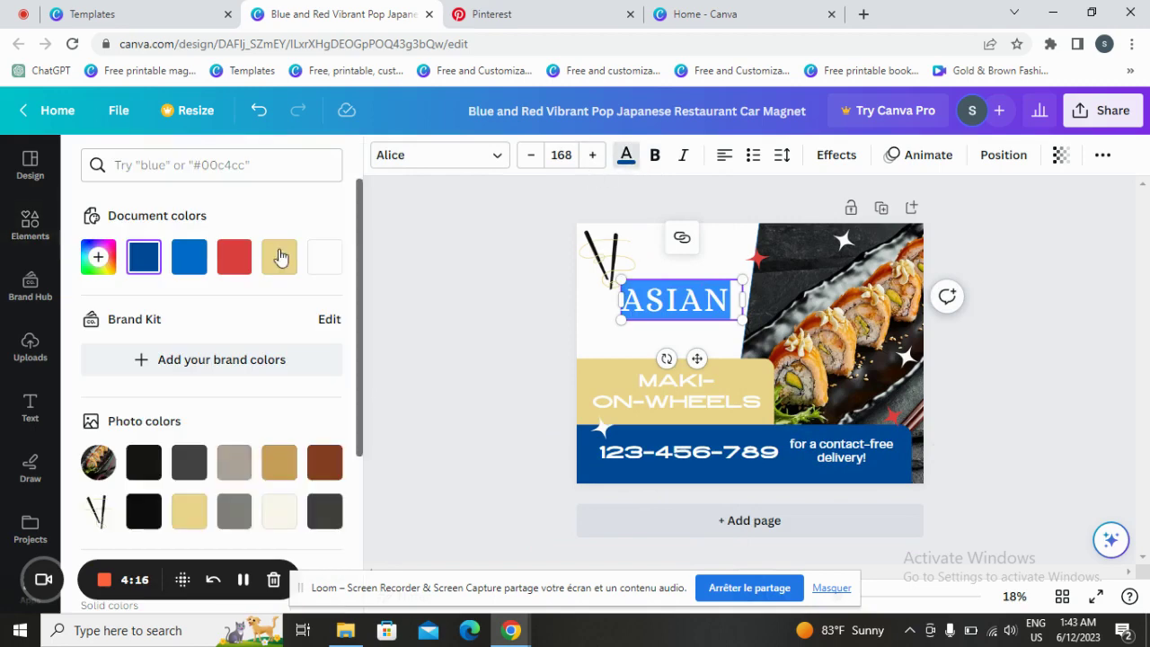
click(189, 509)
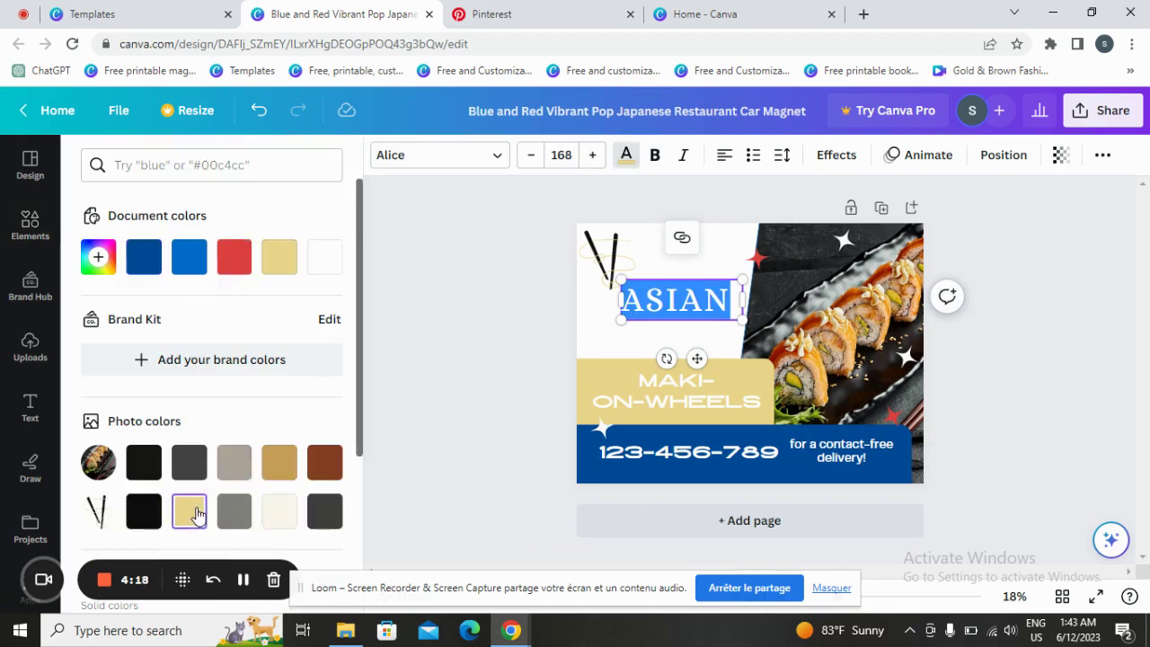
click(764, 454)
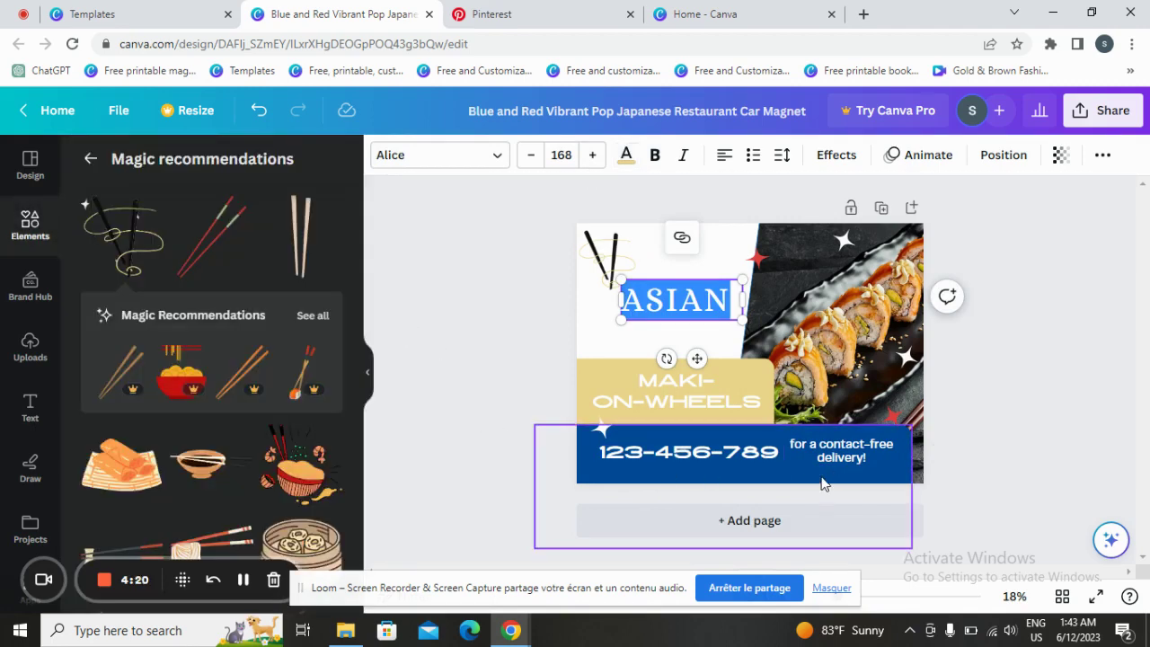
click(383, 157)
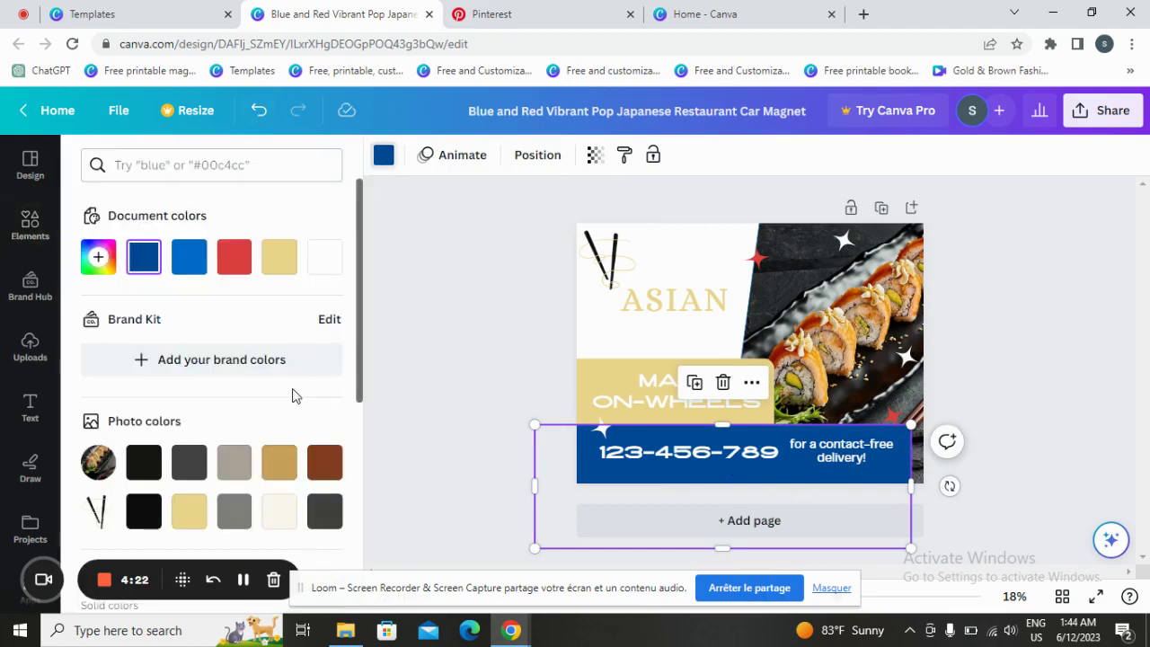
click(328, 257)
Step: Give the page background the beige-grey photo colour
click(698, 263)
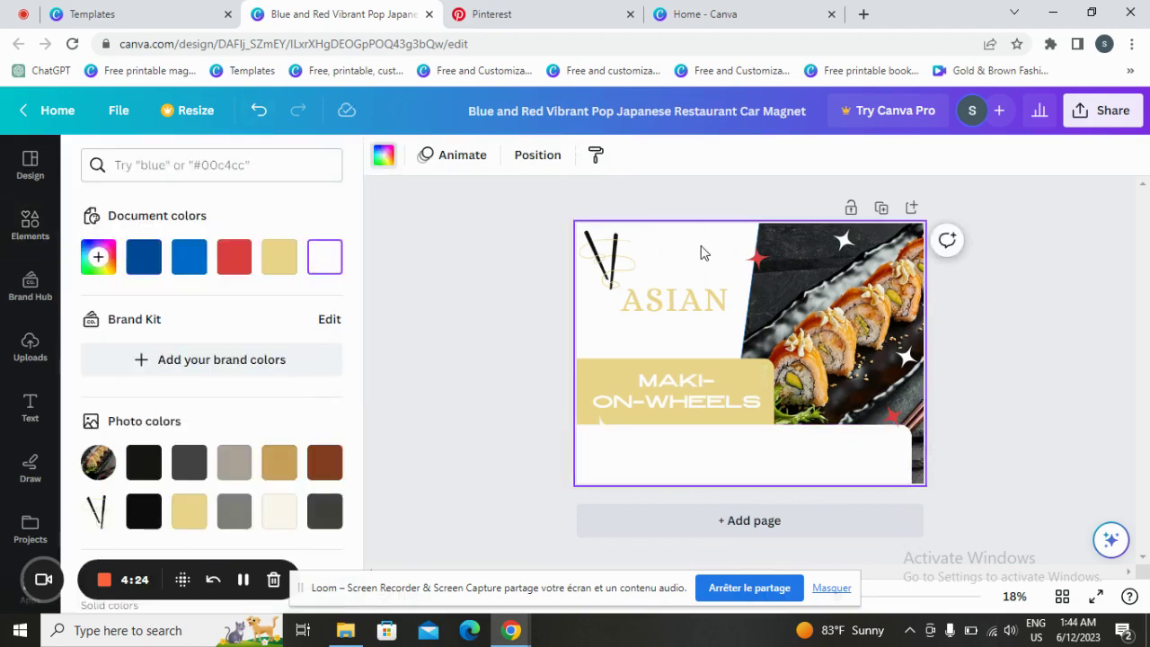
scroll(297, 406, down, 1)
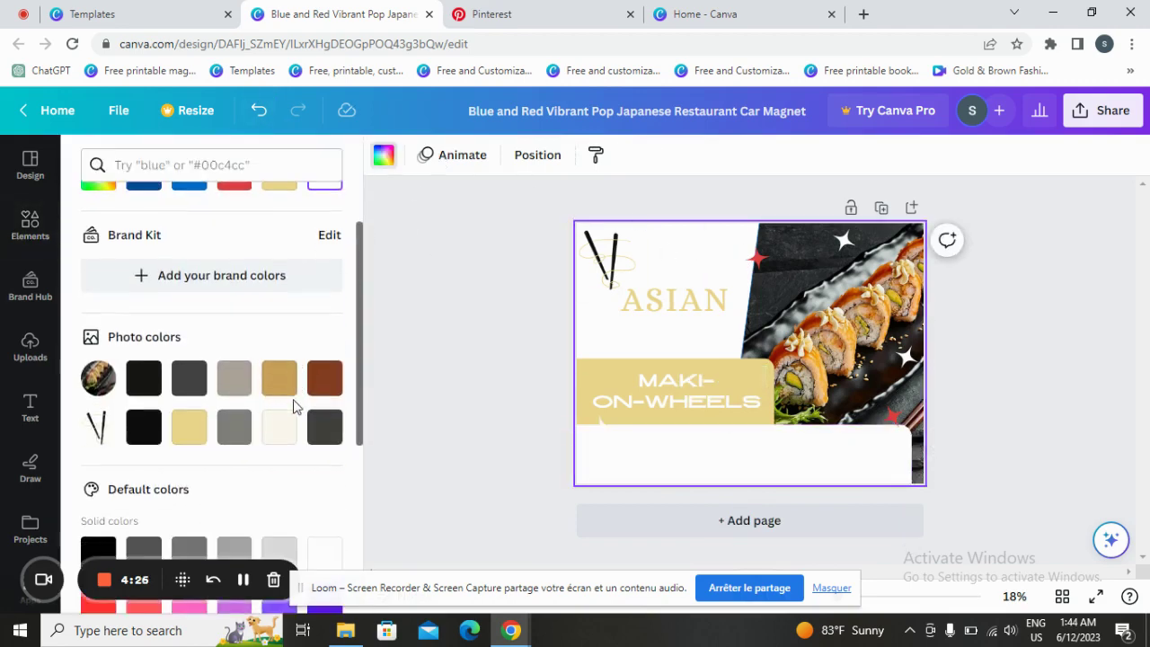
click(236, 375)
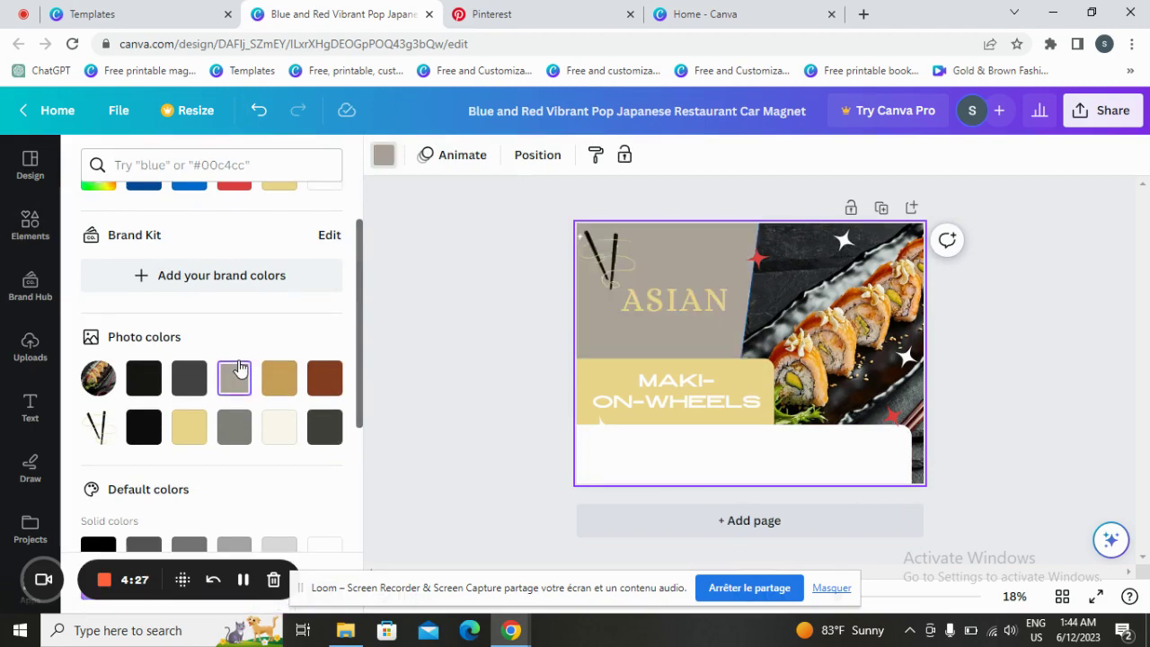
Step: Try grey and pale yellow on the bottom banner, finishing with tan
click(682, 458)
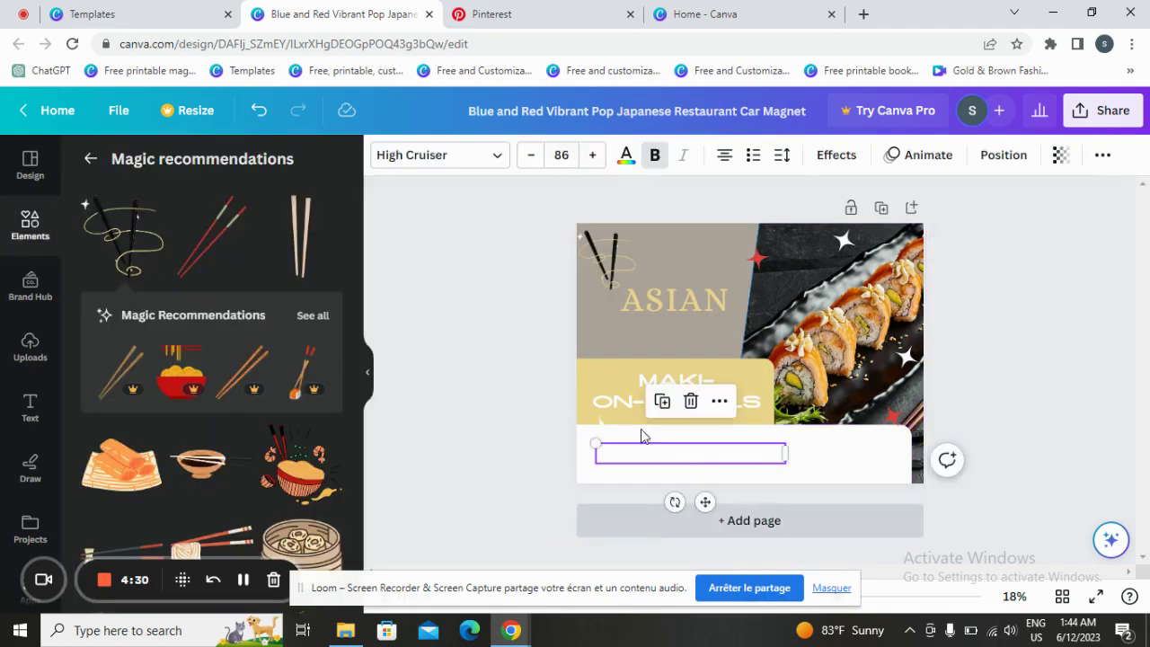
click(640, 441)
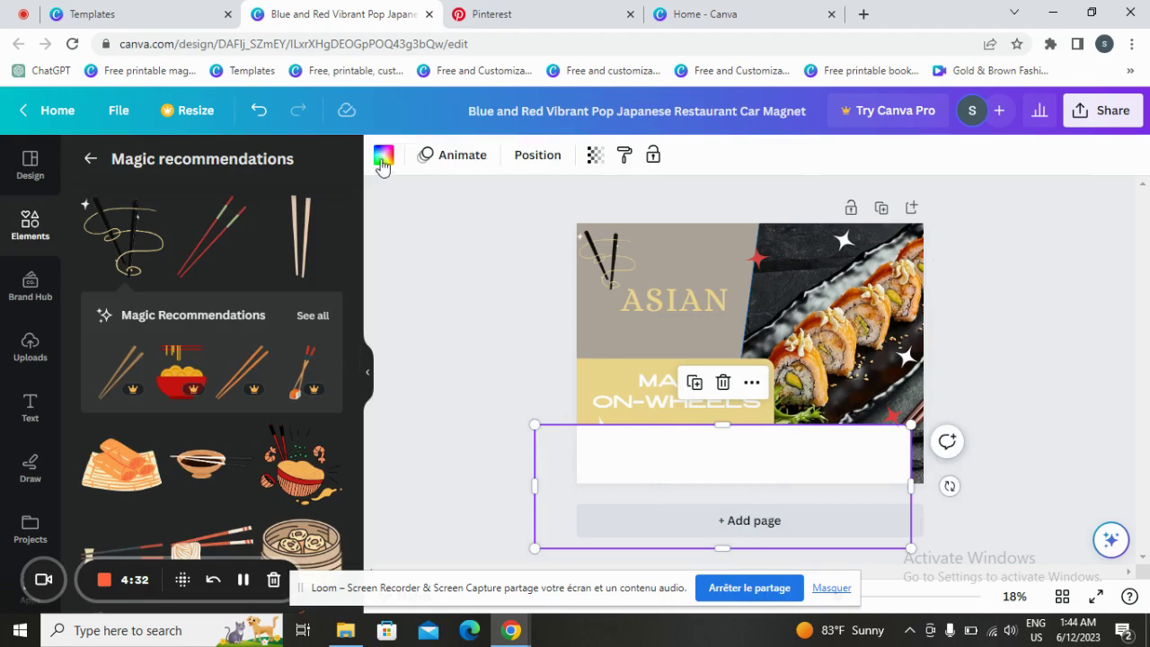
click(384, 155)
scroll(257, 459, down, 2)
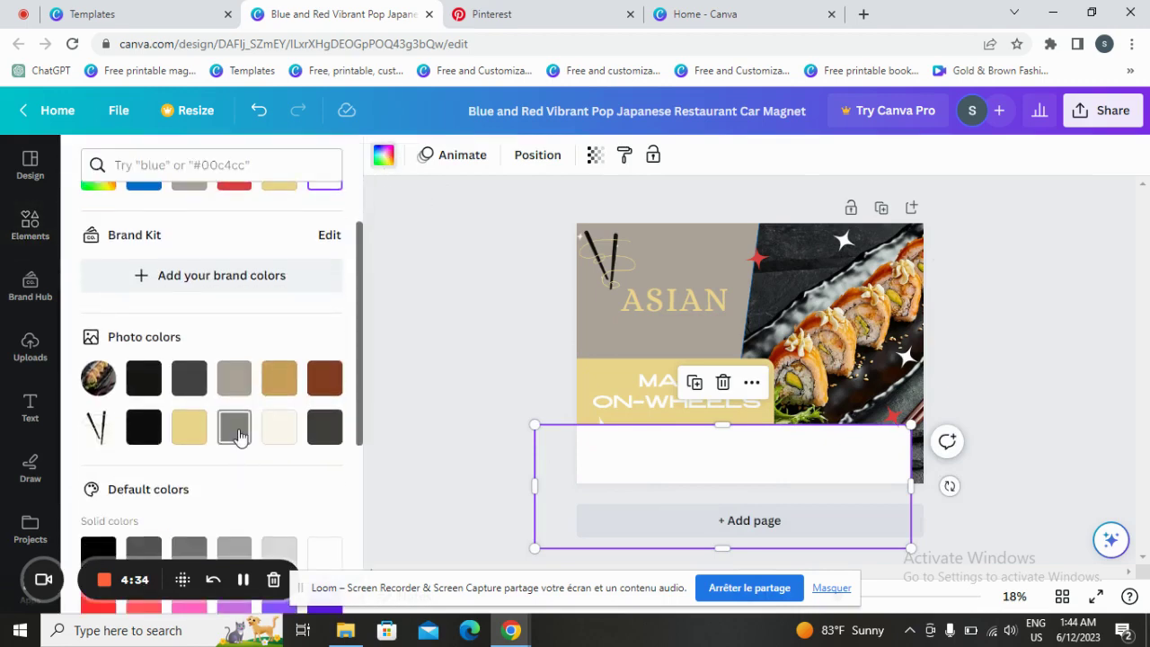
click(235, 429)
click(189, 428)
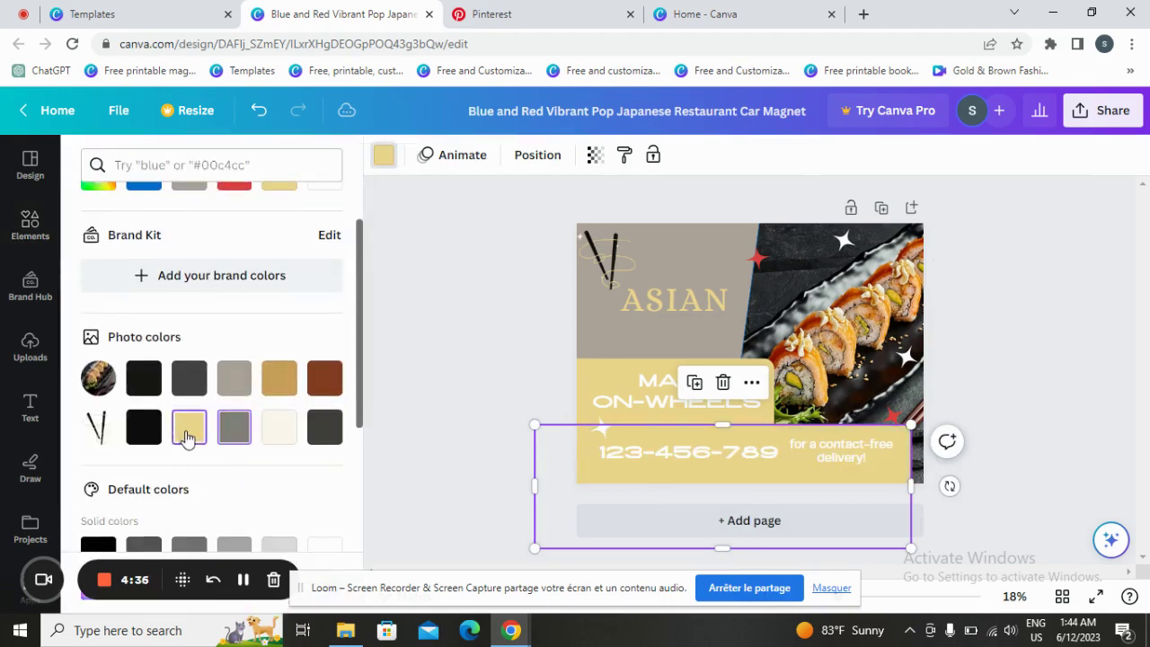
click(279, 379)
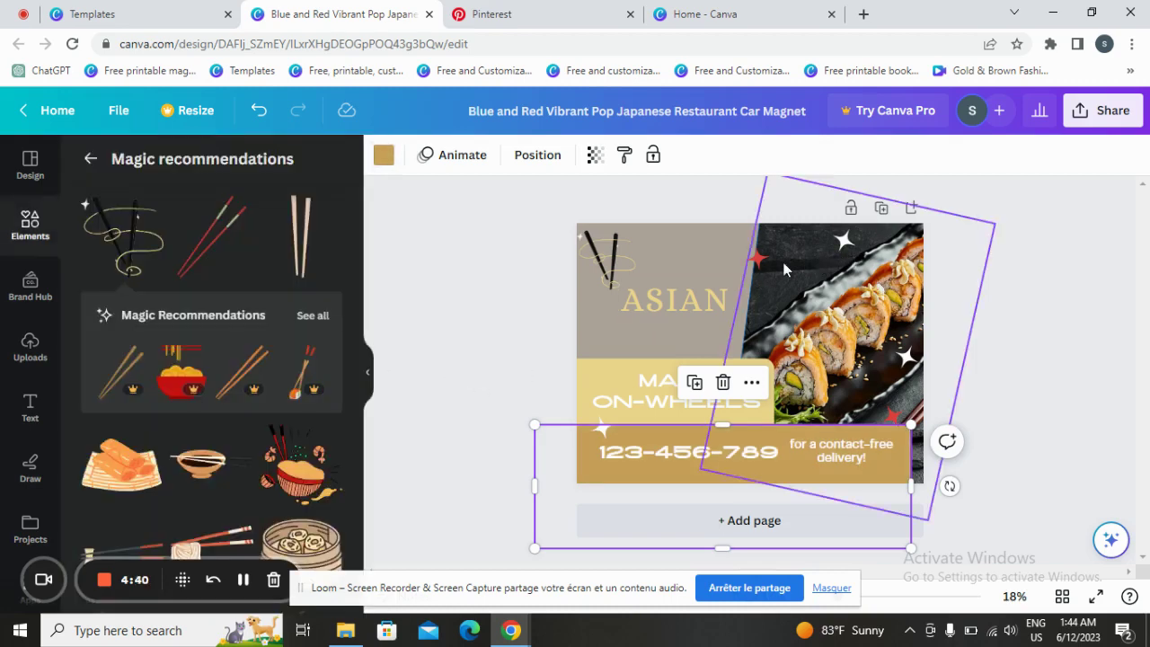
Step: Recolor the red star accents, making one off-white and the lower-right star pale yellow
click(758, 258)
click(383, 154)
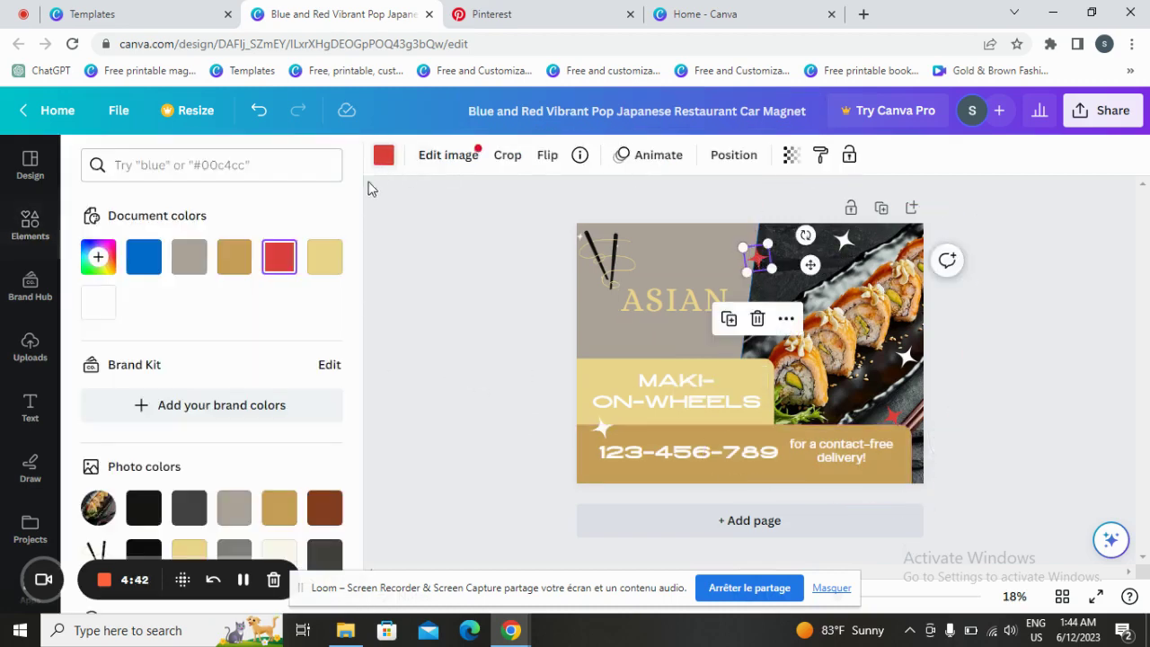
scroll(136, 483, down, 2)
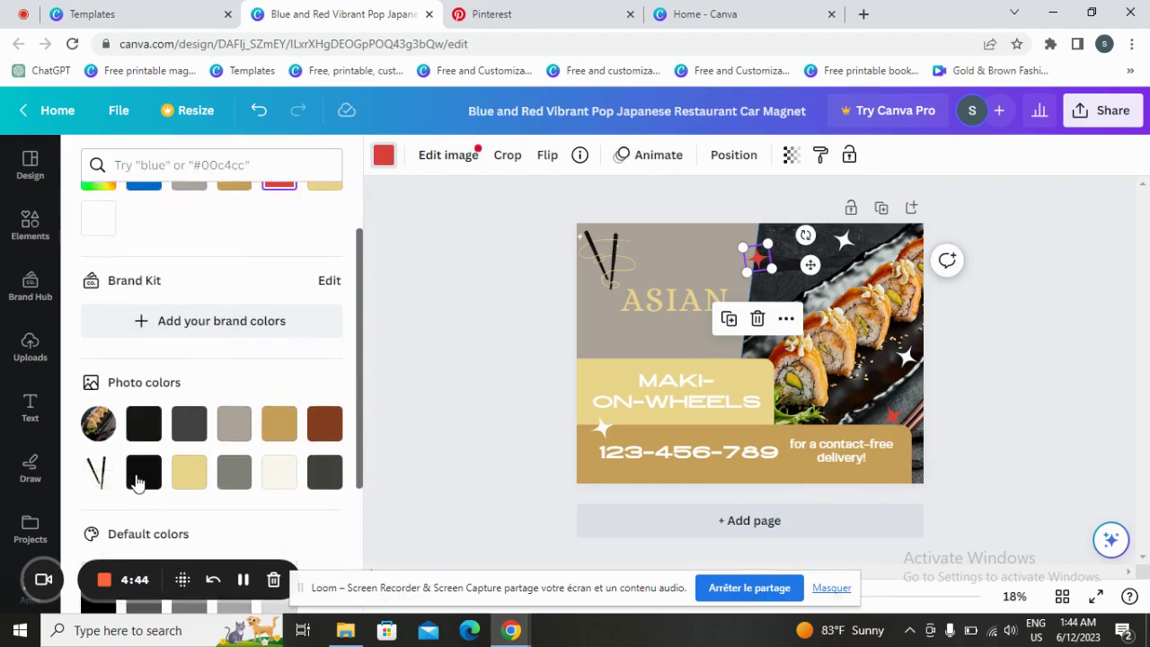
click(136, 483)
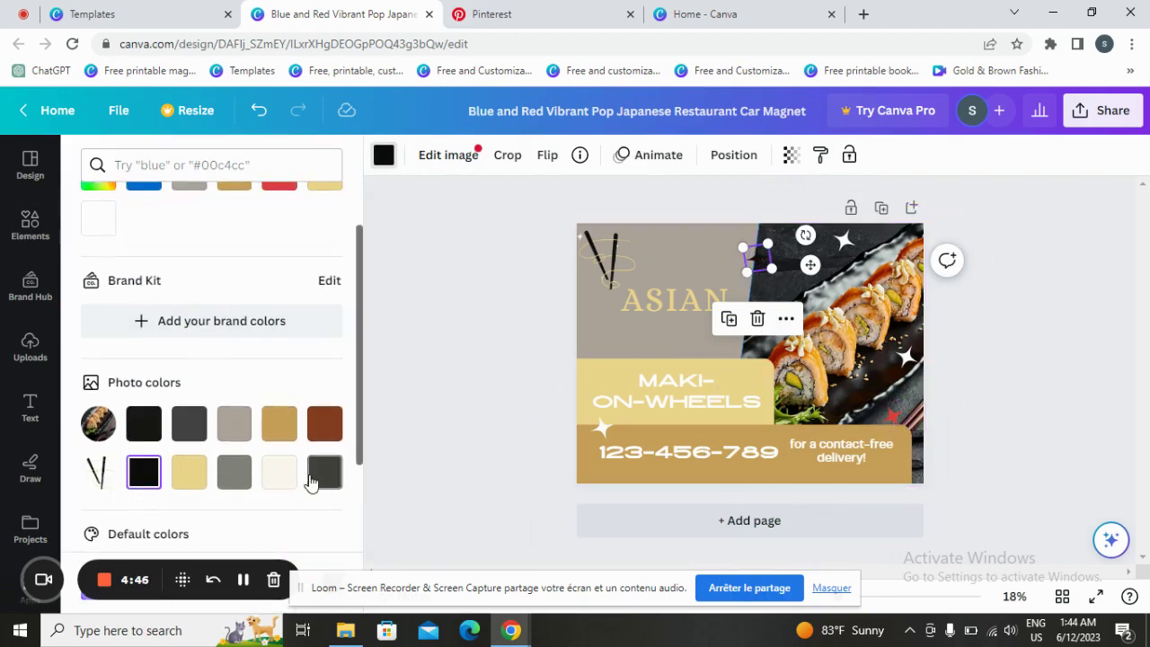
click(279, 472)
click(892, 415)
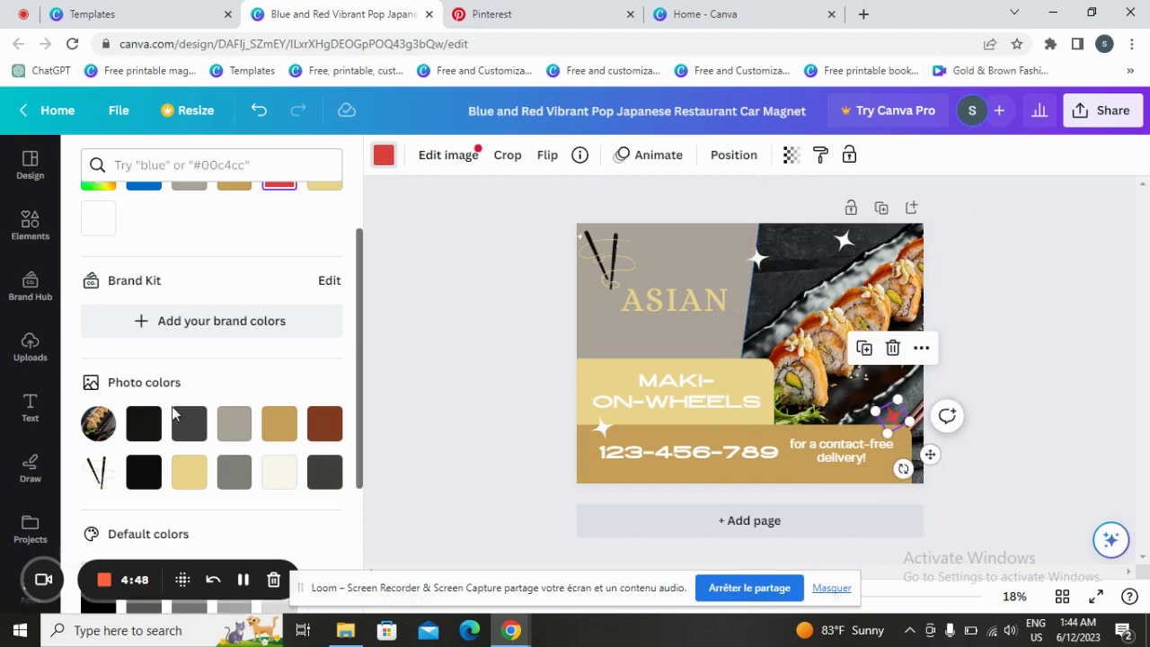
click(189, 472)
Step: Move the ASIAN heading slightly down and to the left
click(746, 268)
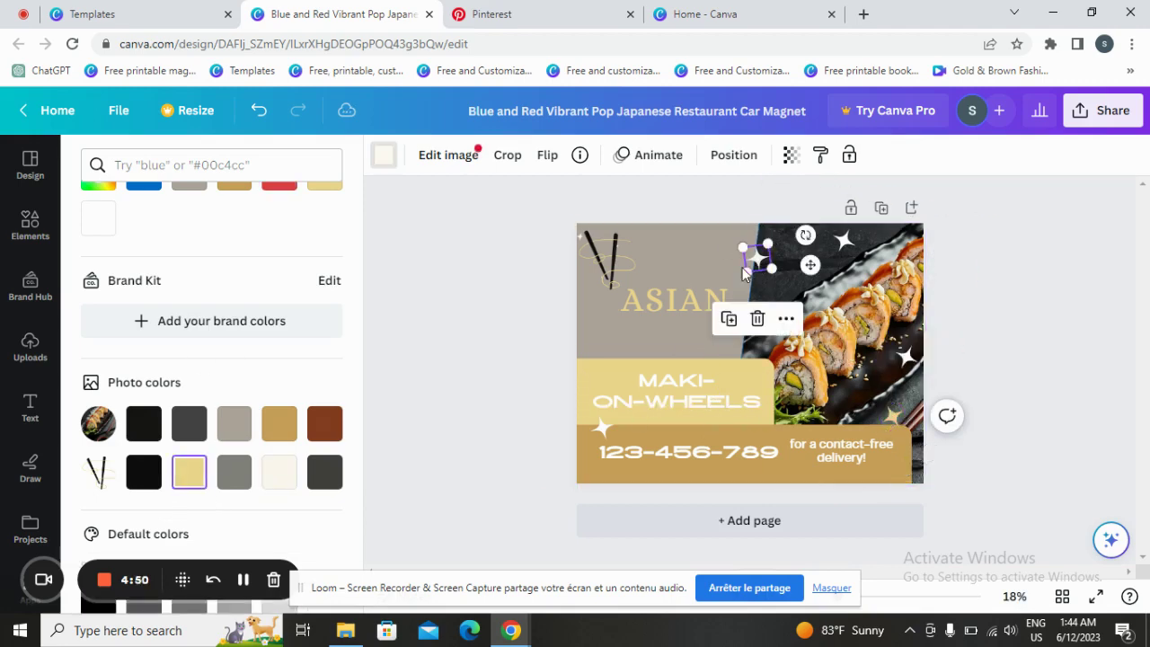
click(685, 303)
drag(702, 306, 734, 344)
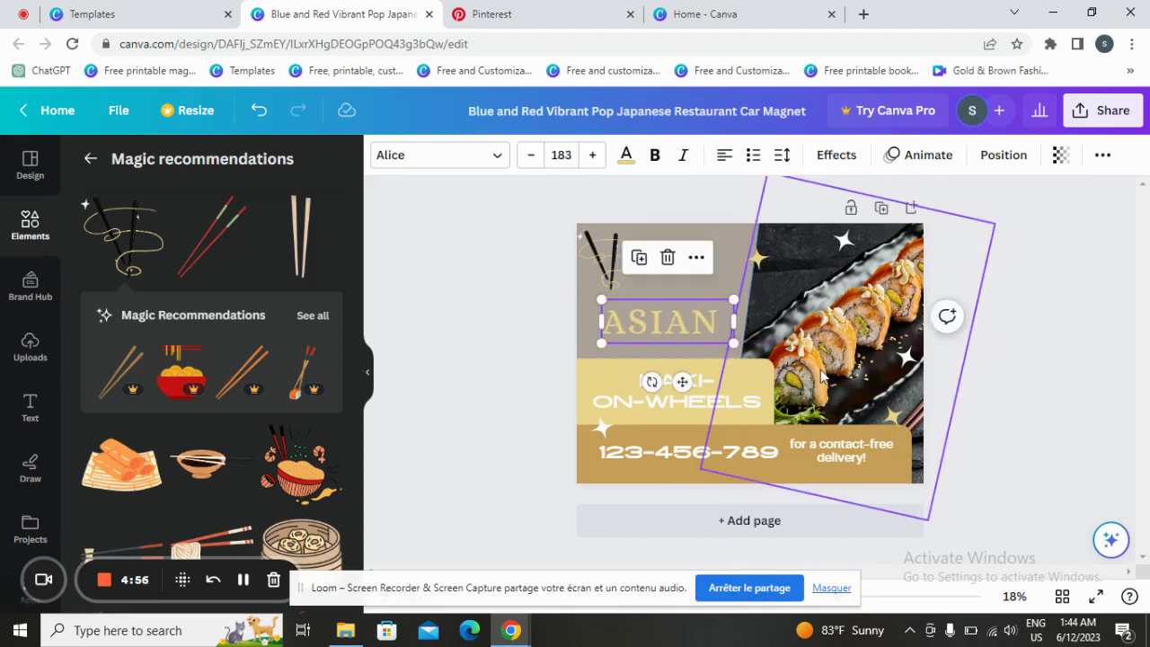
Step: Delete the sushi photo from the right-hand frame, leaving the frame empty
click(820, 379)
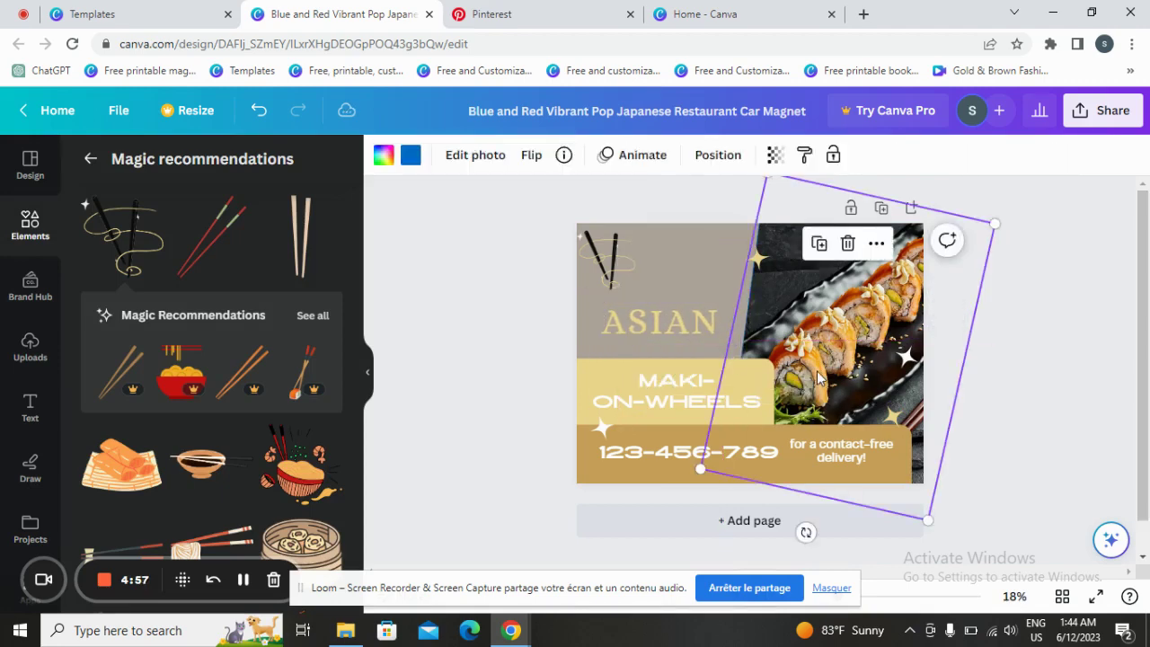
click(849, 246)
click(853, 288)
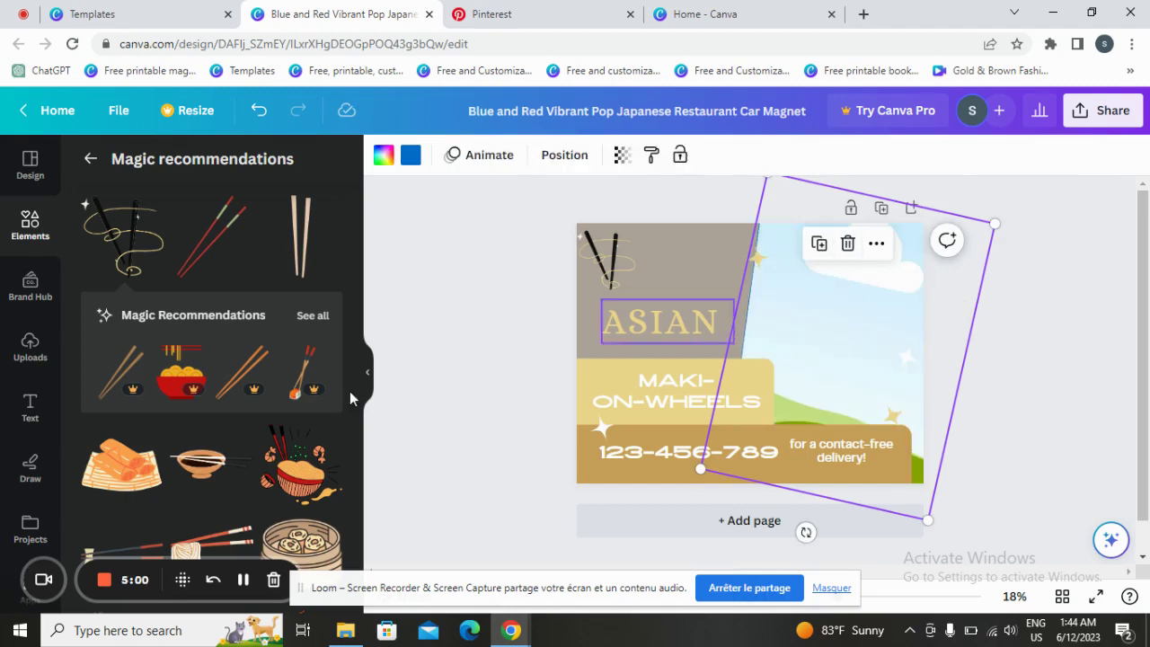
click(455, 287)
Step: Upload the Restaurant Dinner image and place it into the empty right-hand frame
click(119, 110)
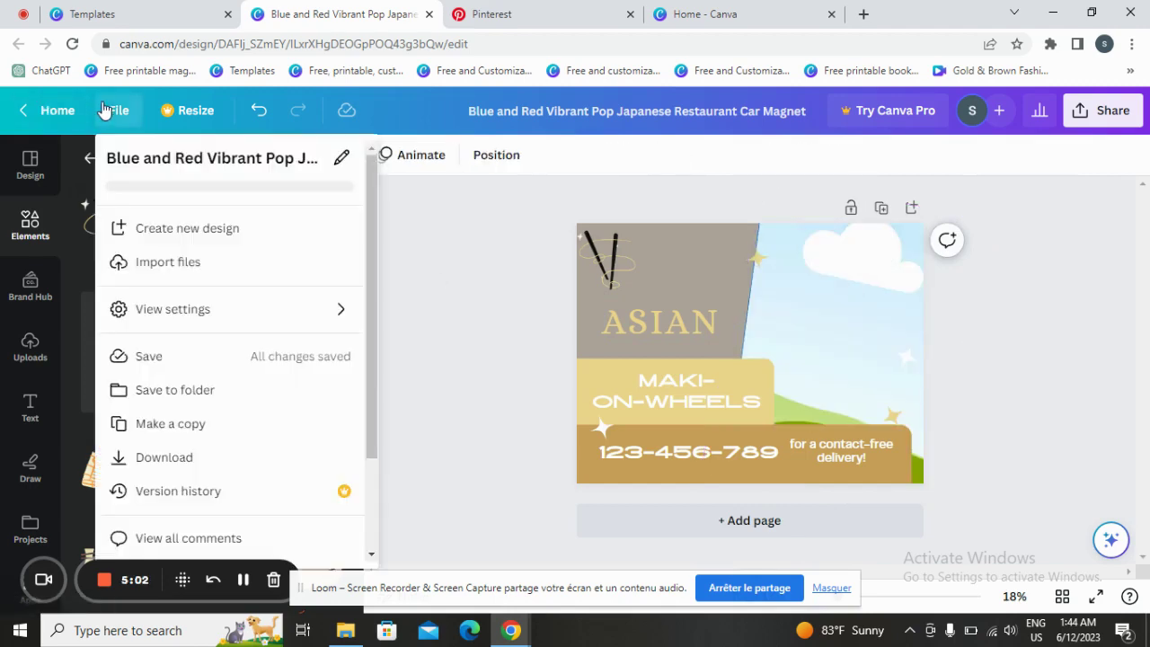
click(231, 297)
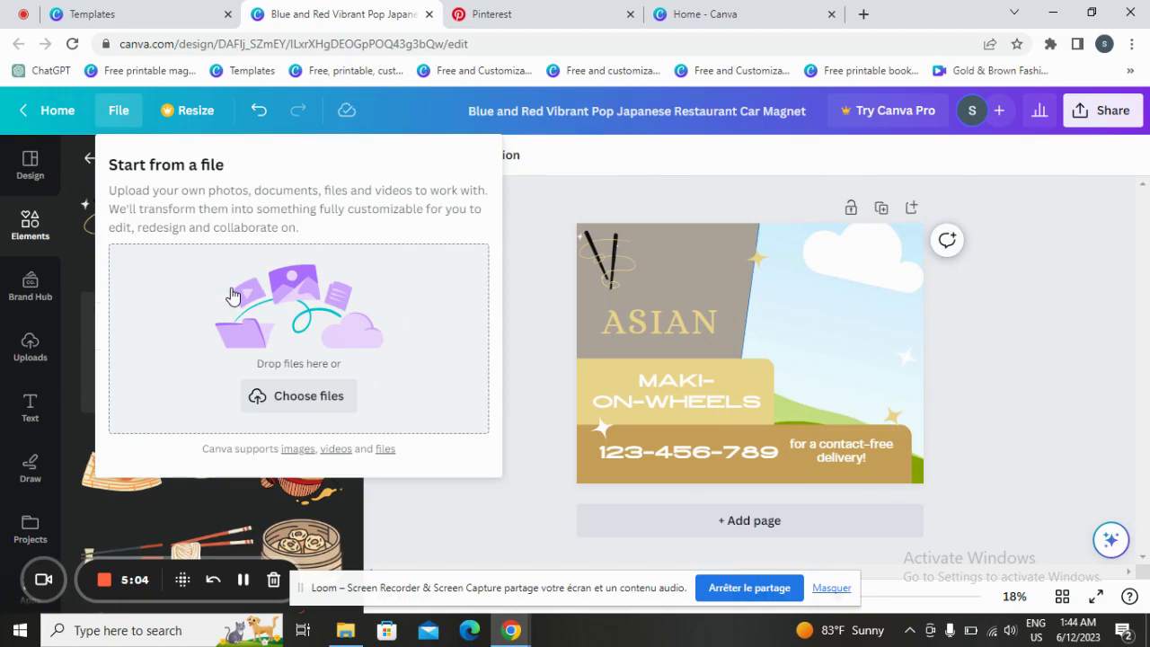
click(290, 393)
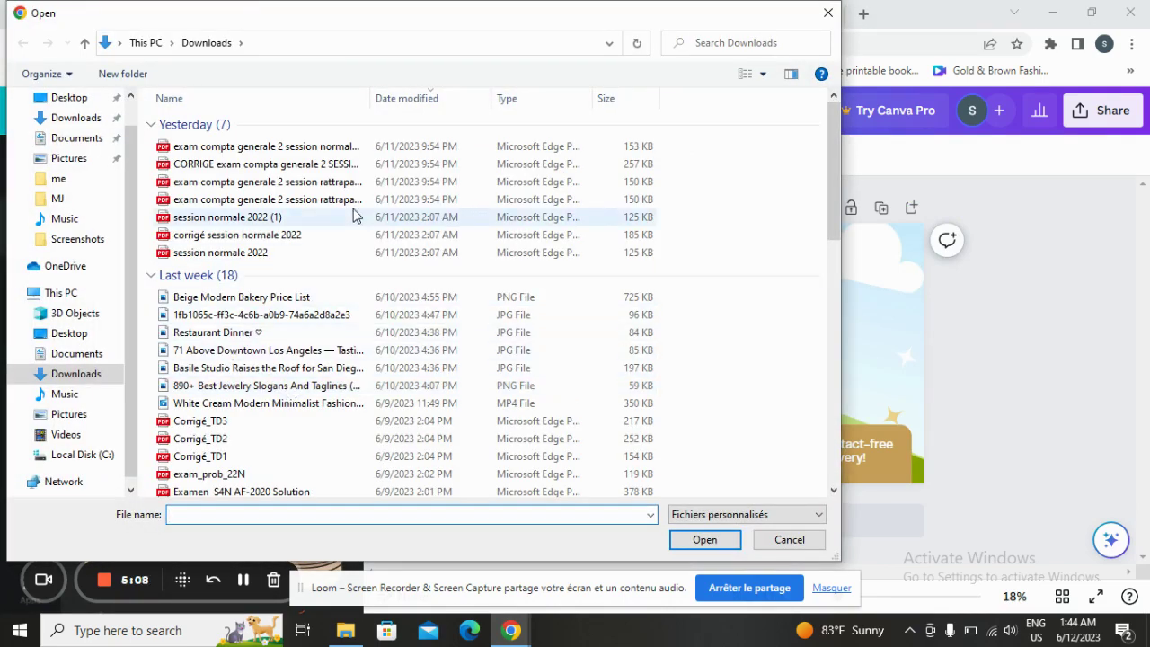
scroll(357, 180, down, 1)
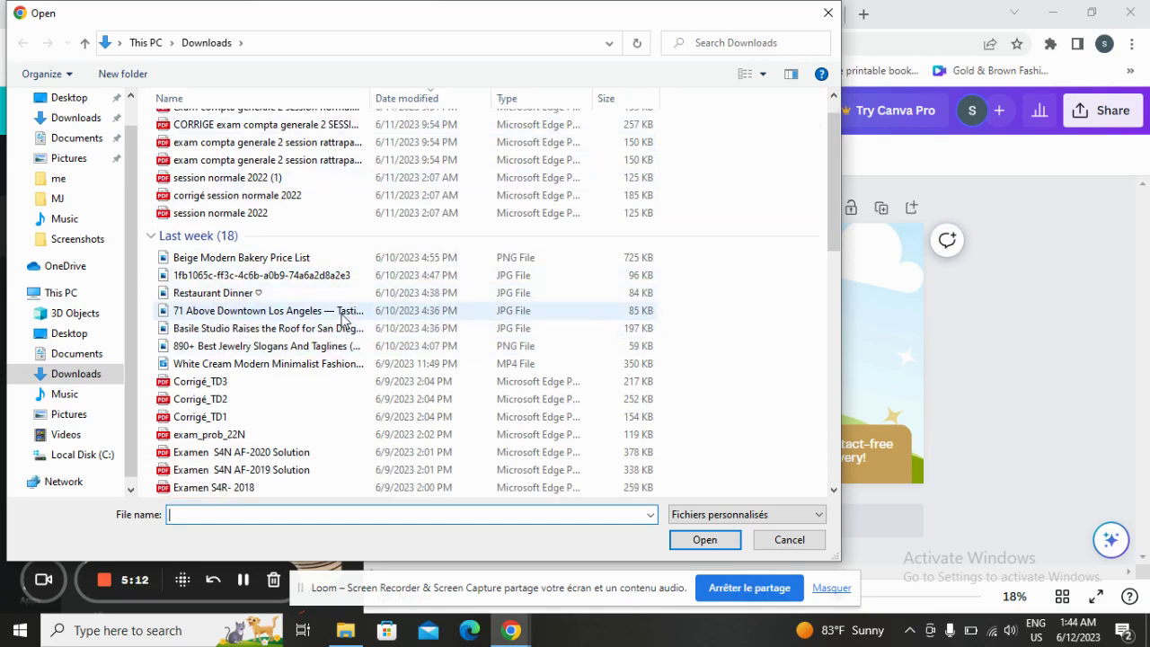
double_click(297, 293)
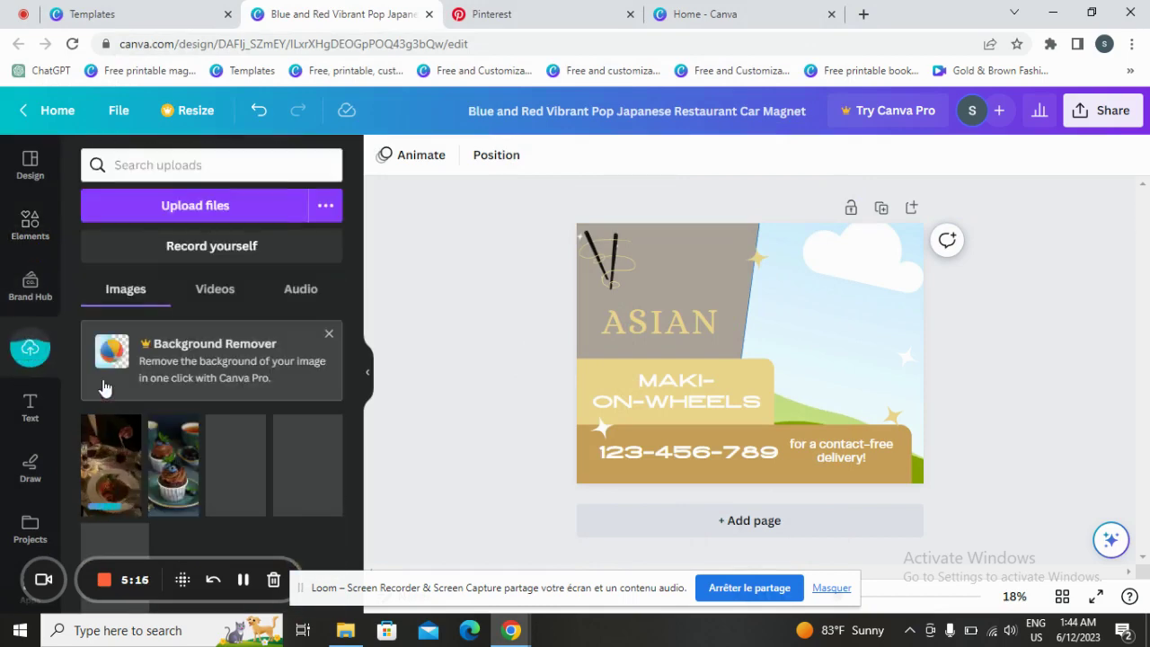
click(120, 479)
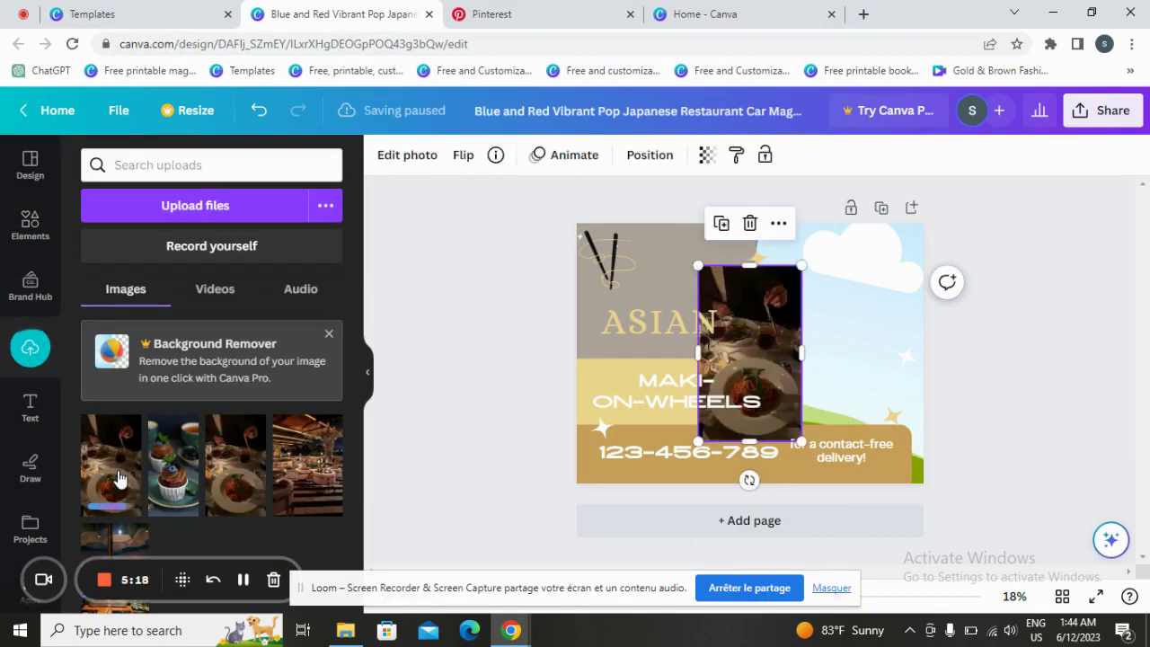
drag(804, 334, 825, 326)
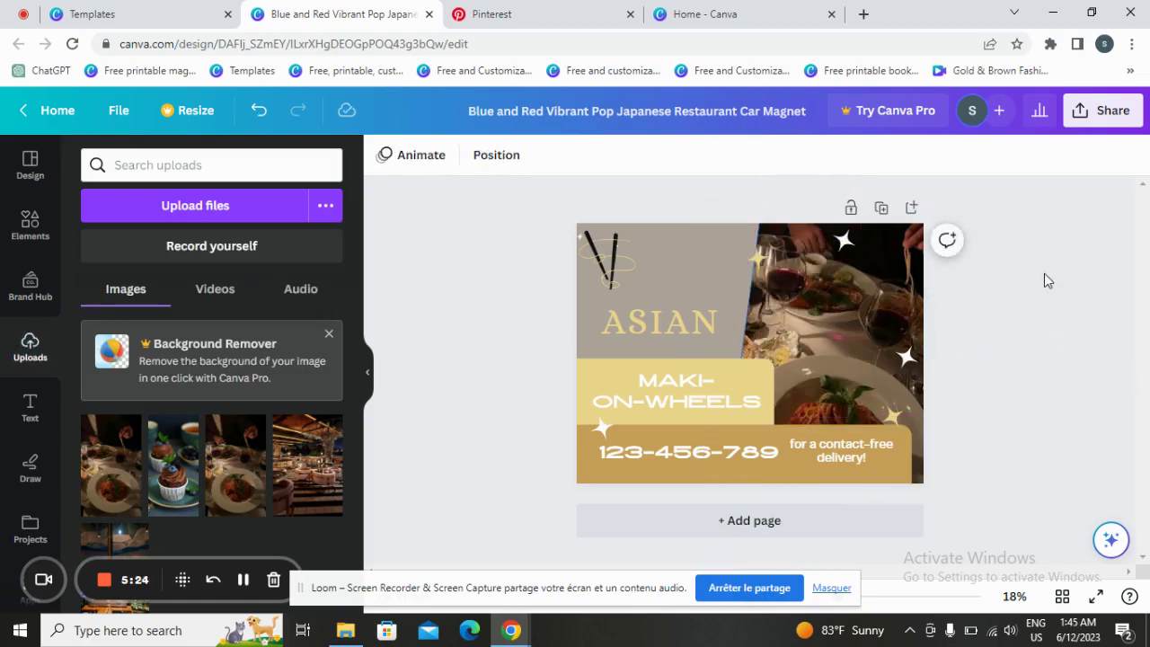
Step: Retype the heading word ASIAN as AIMAS
click(665, 302)
double_click(665, 301)
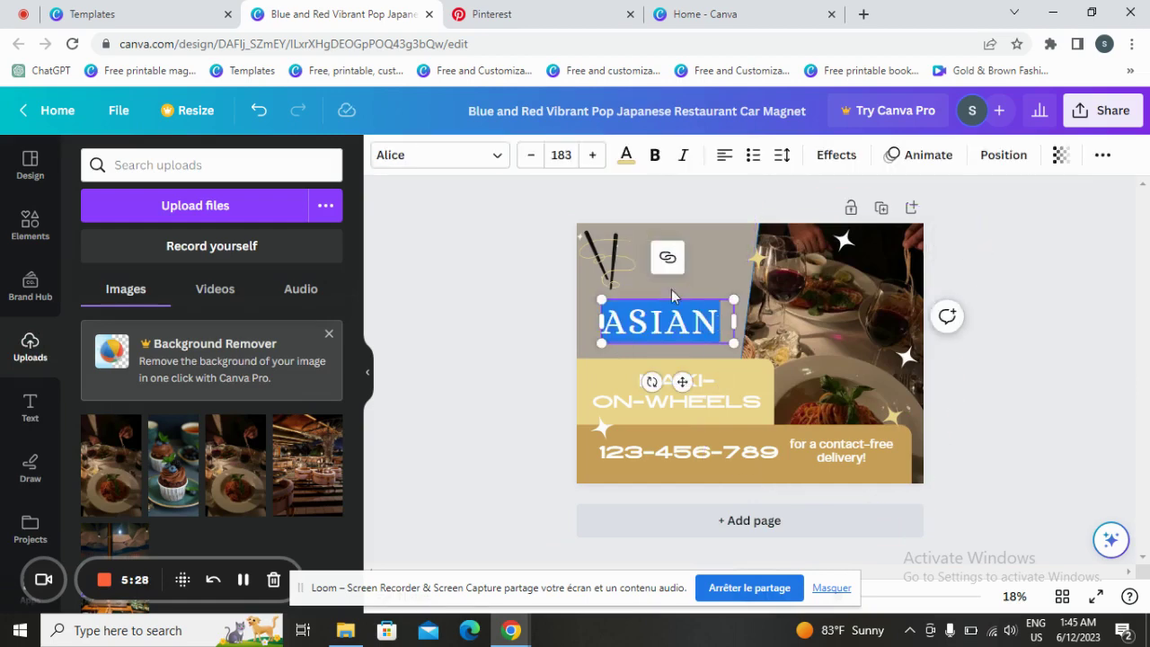
text(AIMAS)
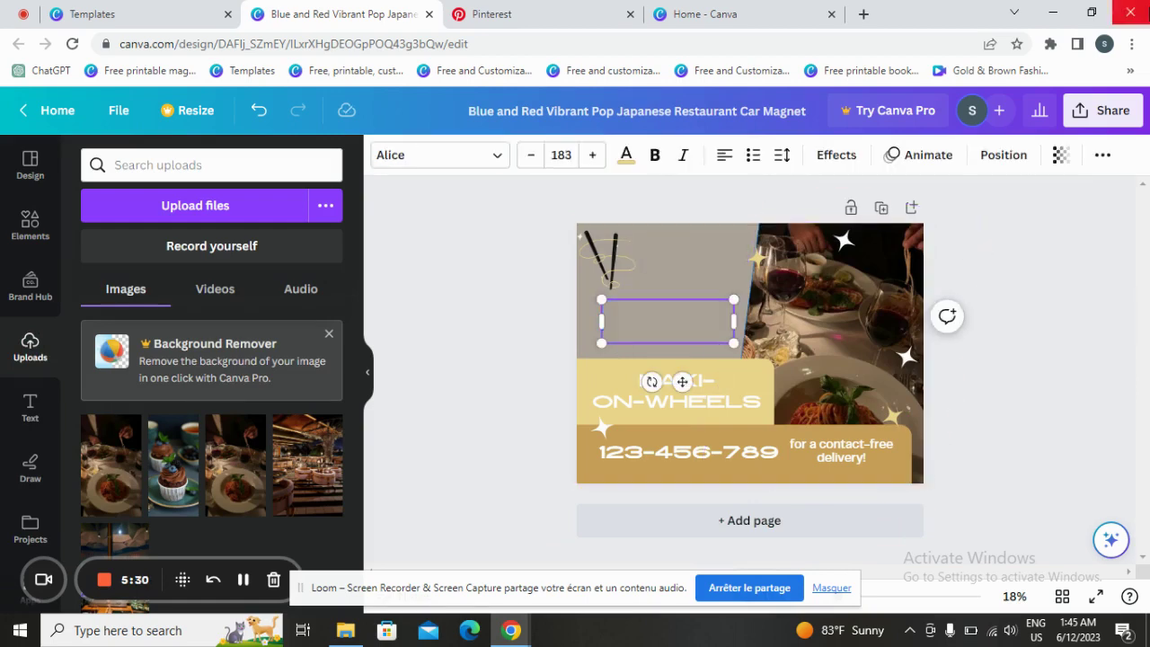
click(461, 346)
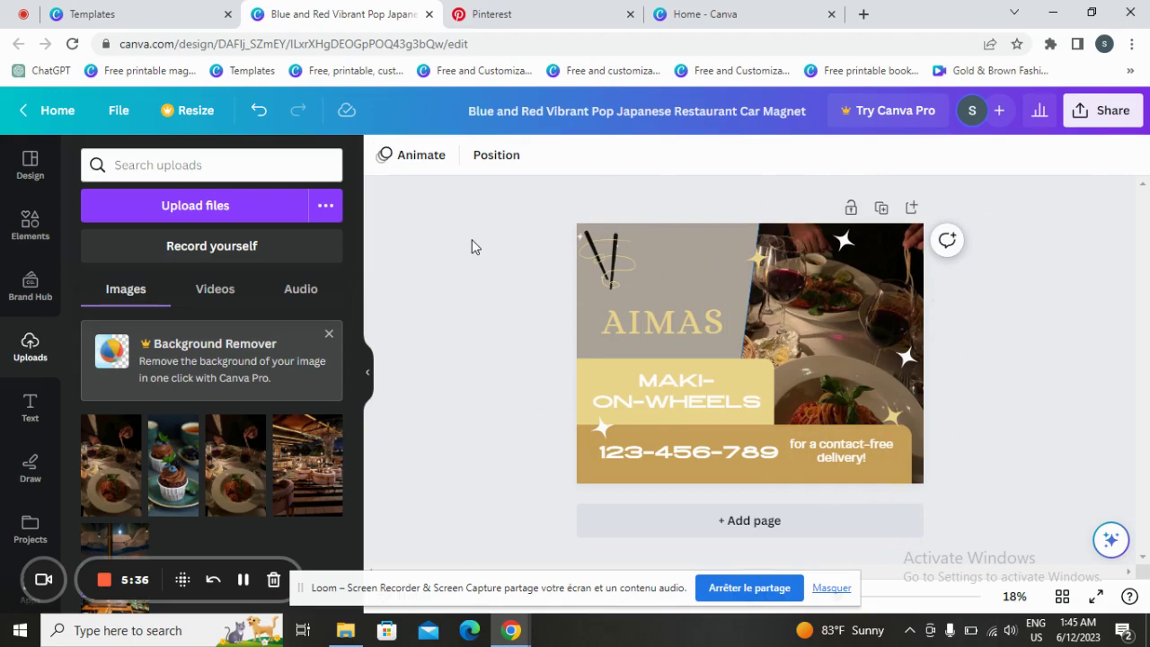
Step: Apply the Simple animation, set the page duration to 10 seconds, and review the layers
click(422, 156)
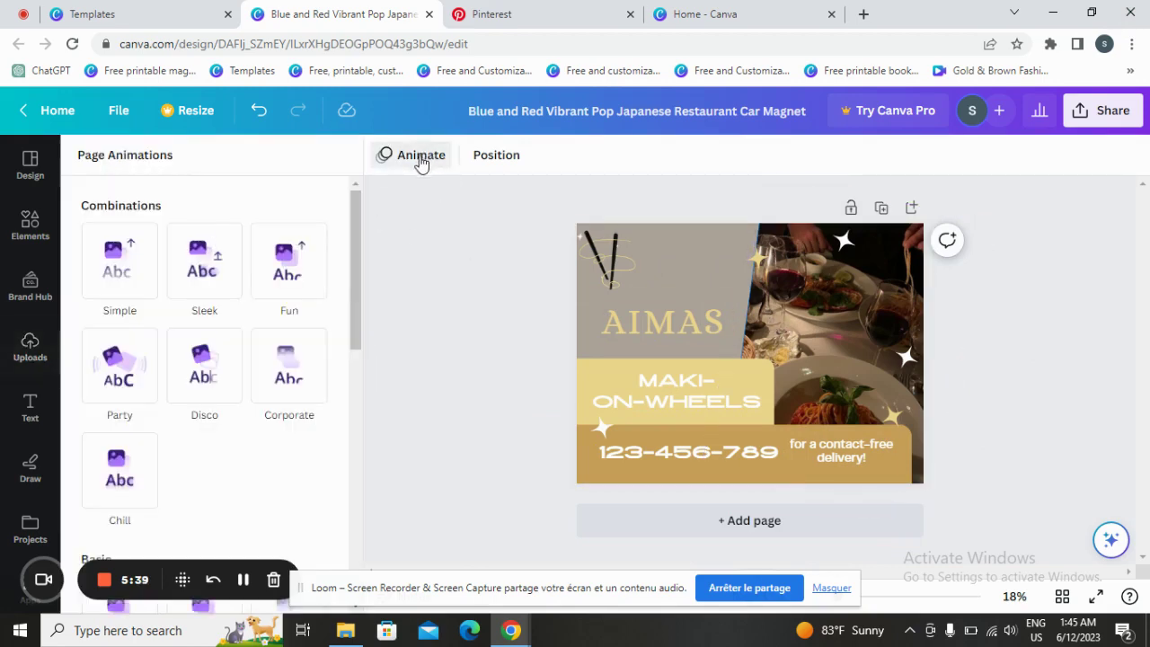
click(104, 272)
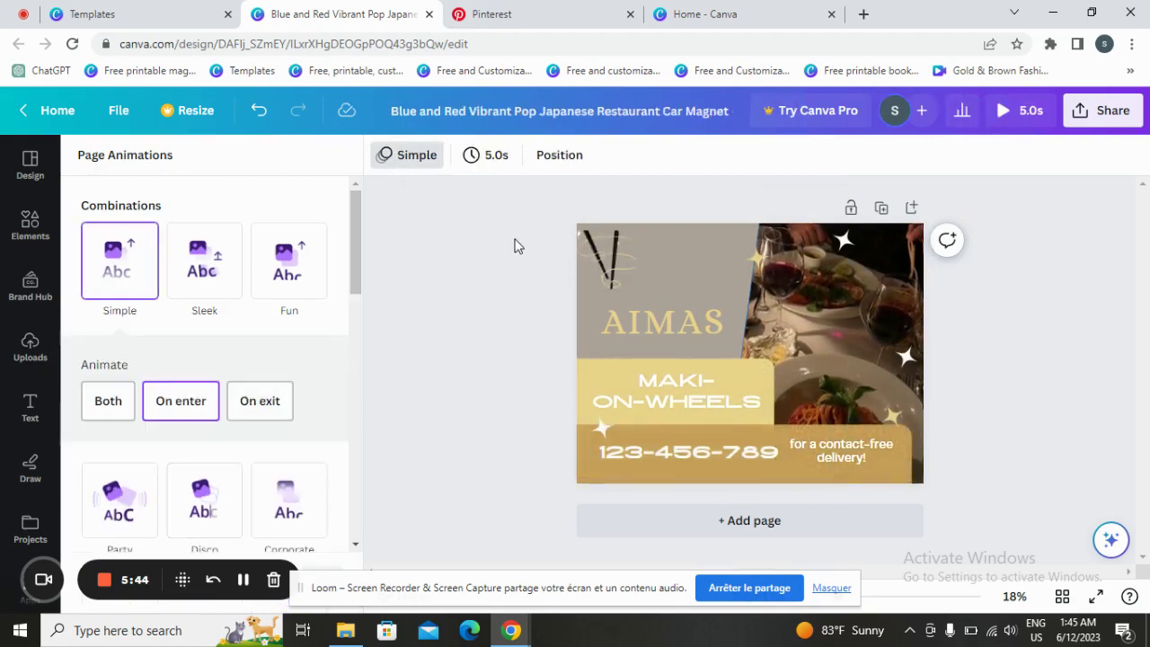
click(479, 155)
click(542, 230)
click(565, 155)
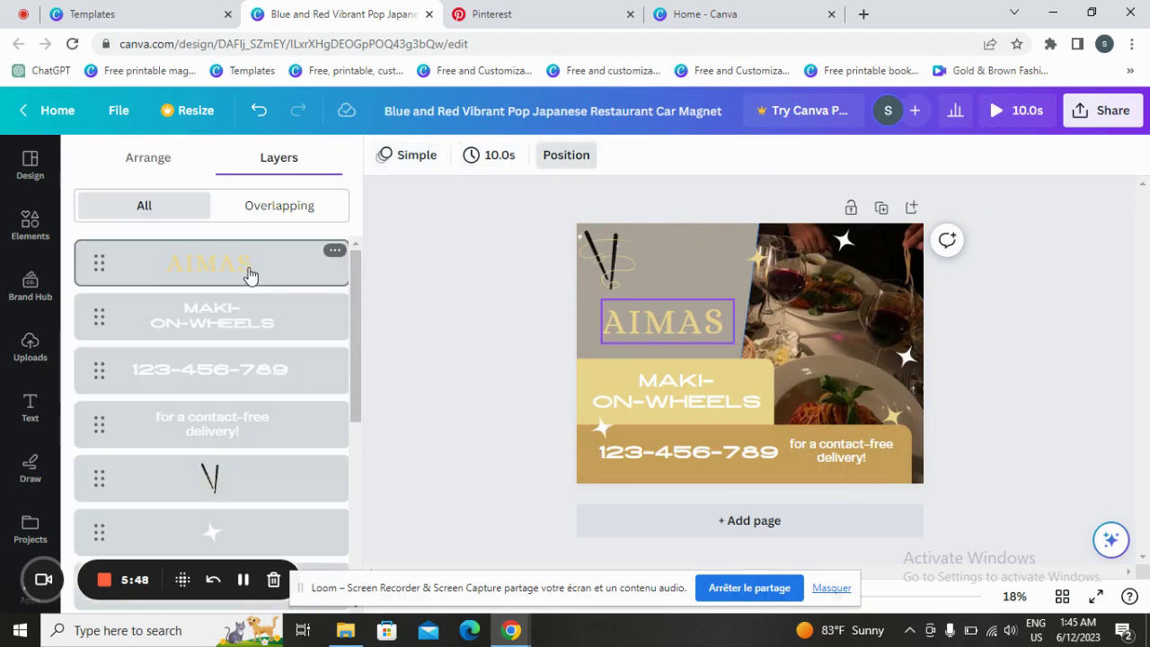
click(250, 274)
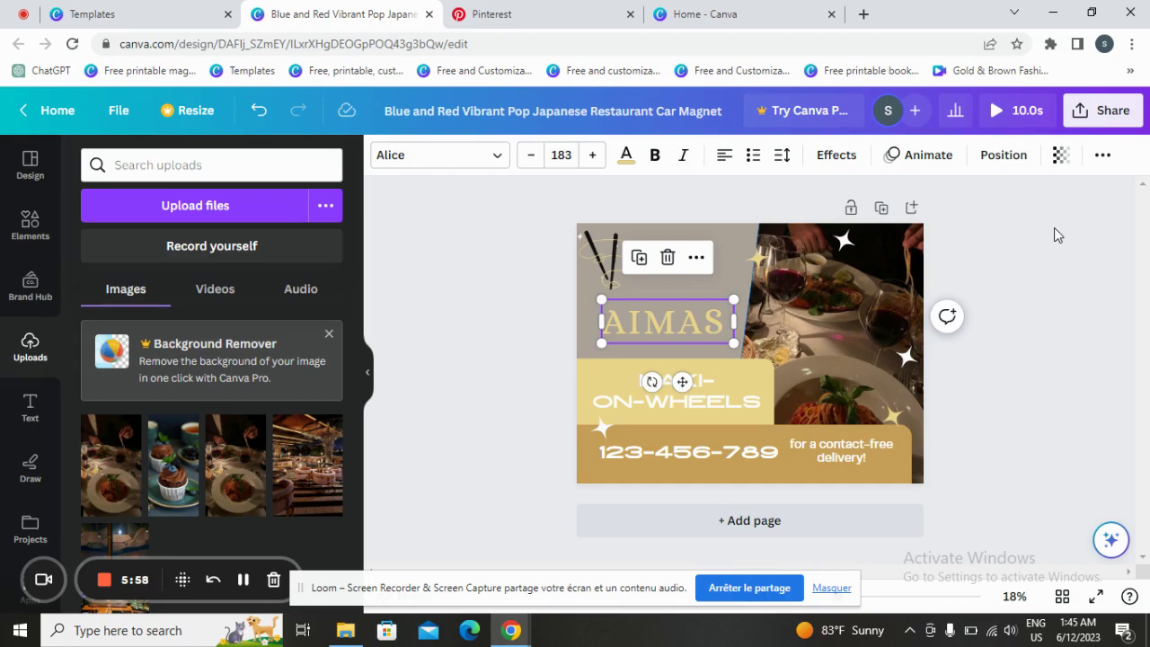
Step: Review the MP4 download settings, then add a blank Page 2 to the design
click(1103, 121)
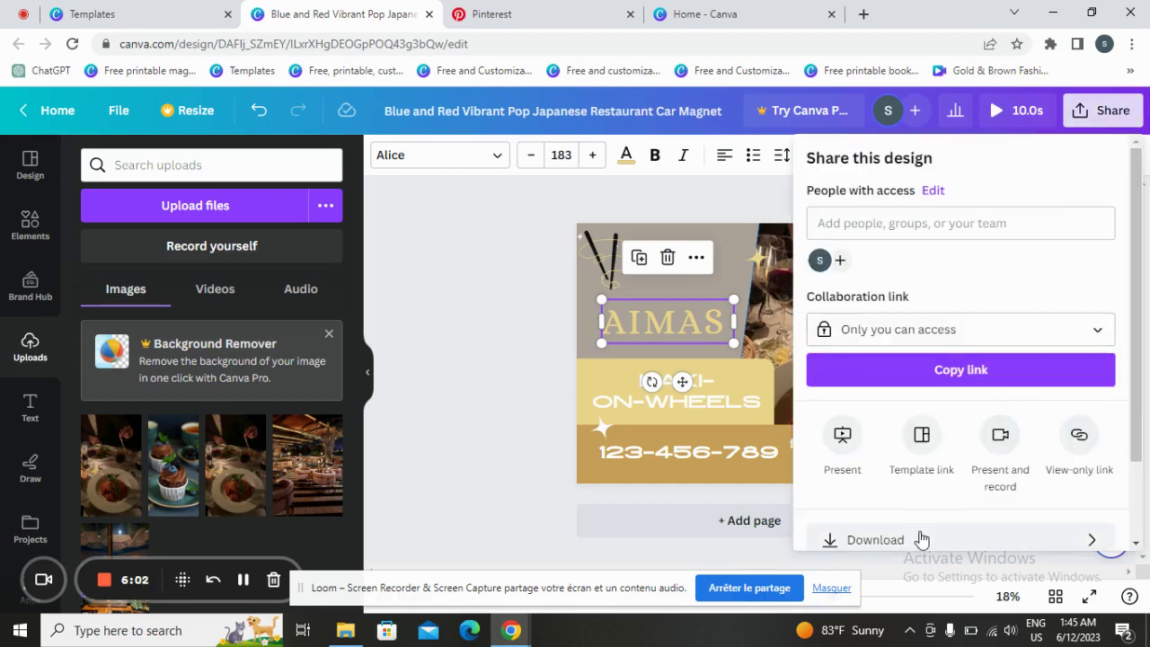
scroll(921, 540, down, 1)
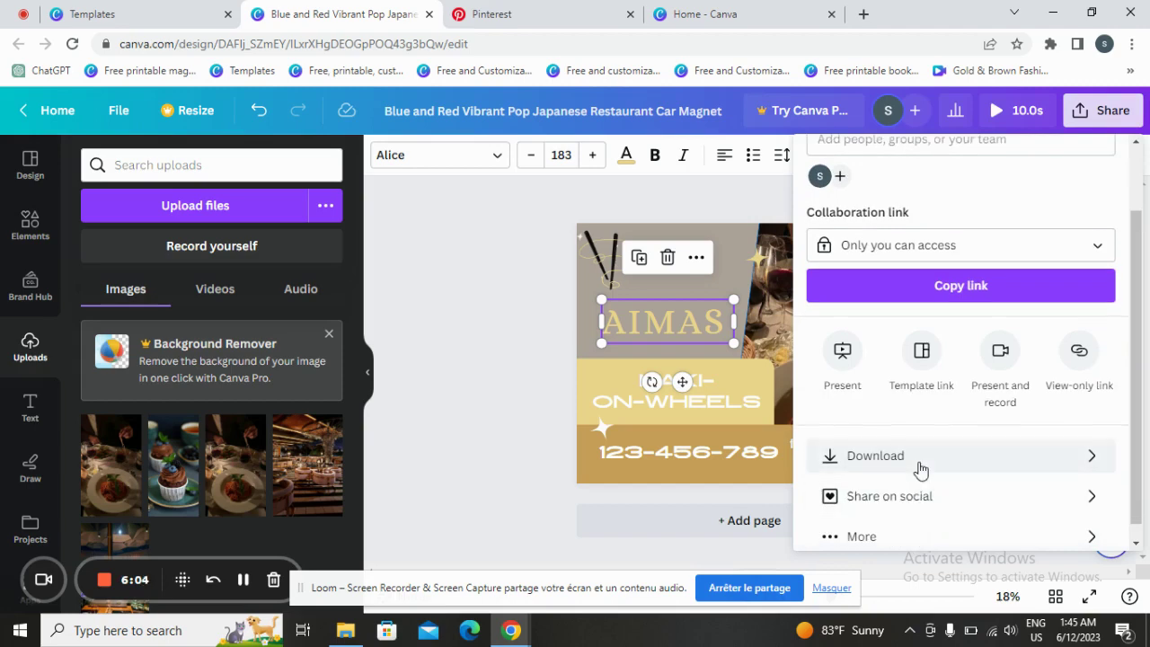
click(922, 468)
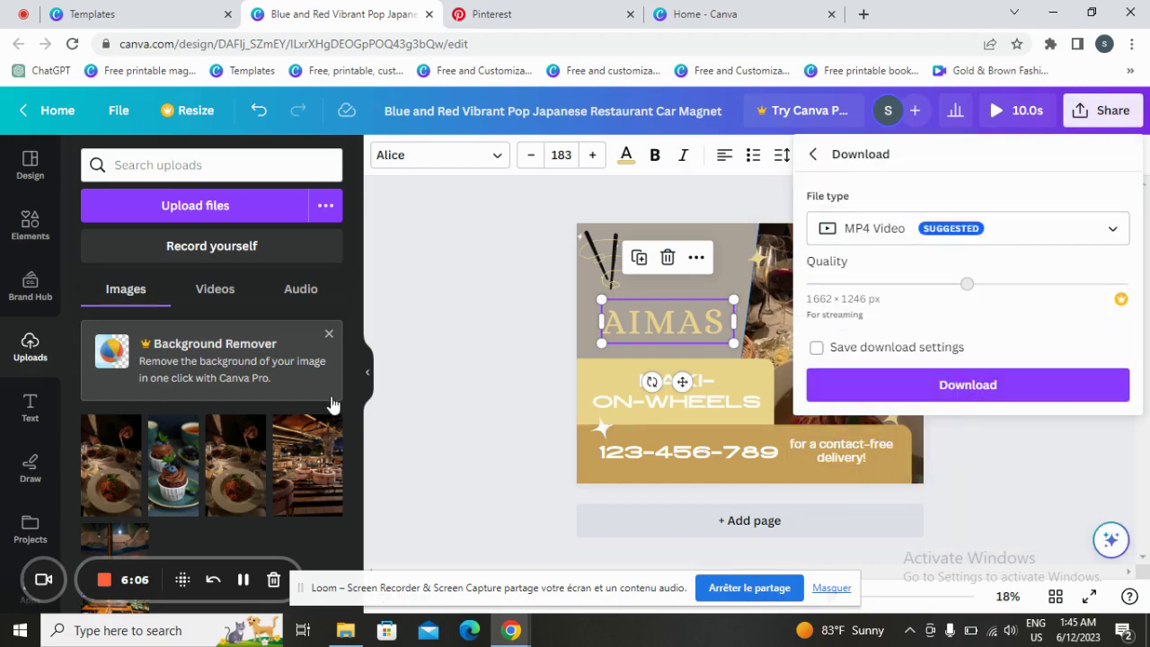
click(547, 391)
click(839, 522)
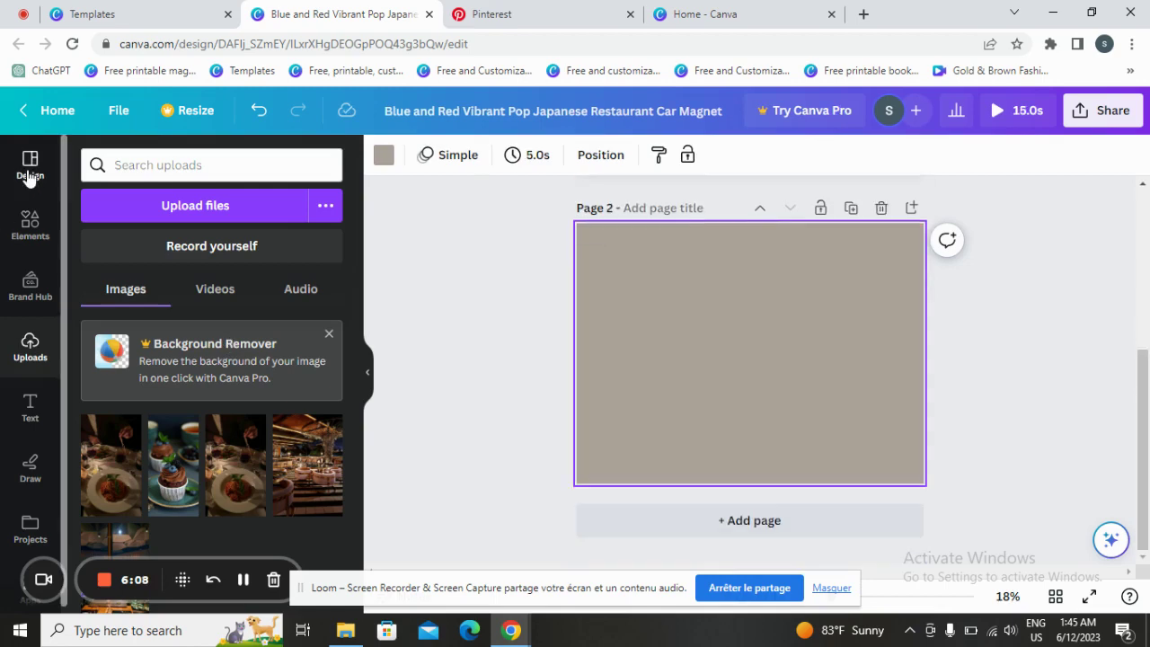
Step: Apply the Brown White Modern Real Estate Magnet template to page 2 and select its house photo
click(29, 171)
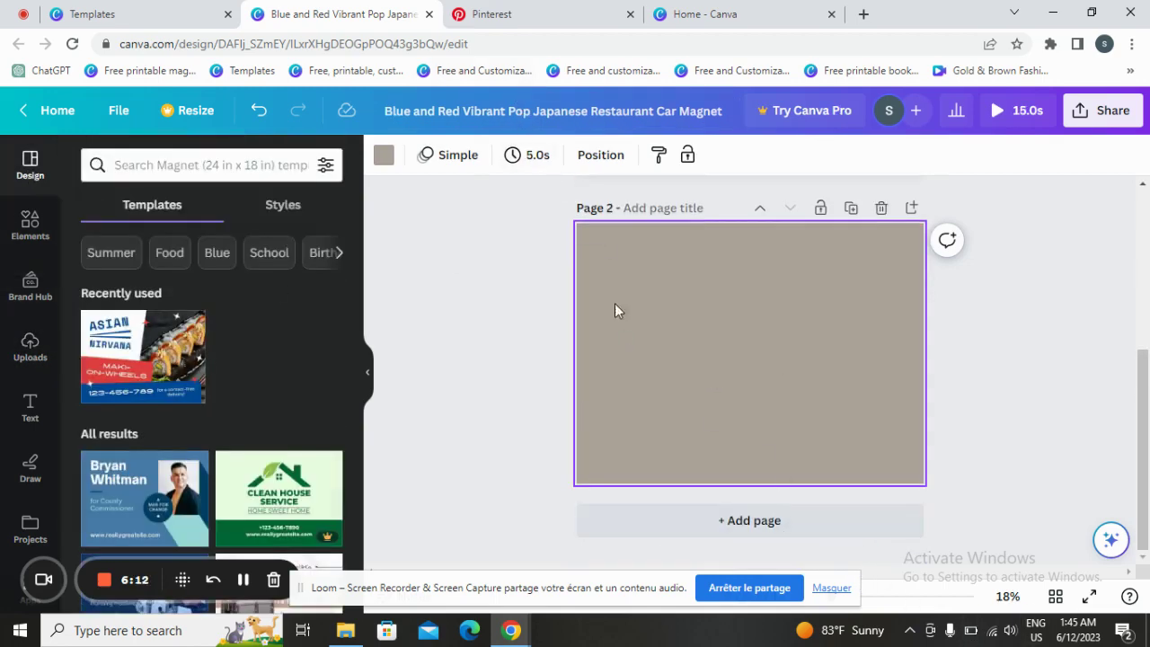
scroll(277, 395, down, 3)
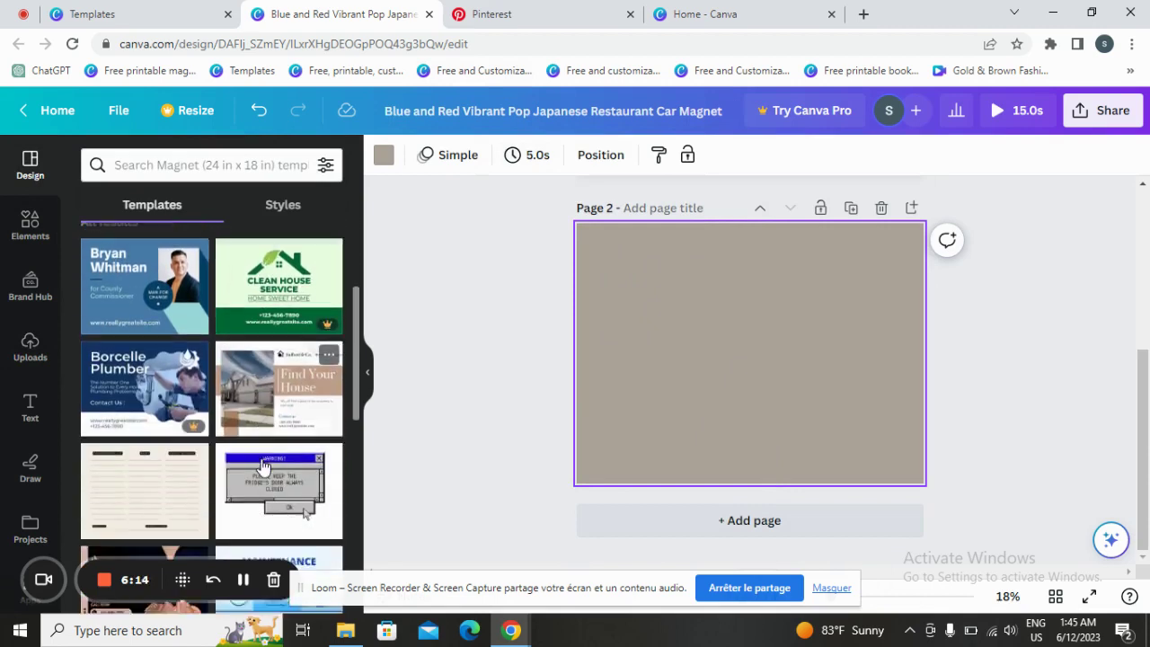
click(277, 395)
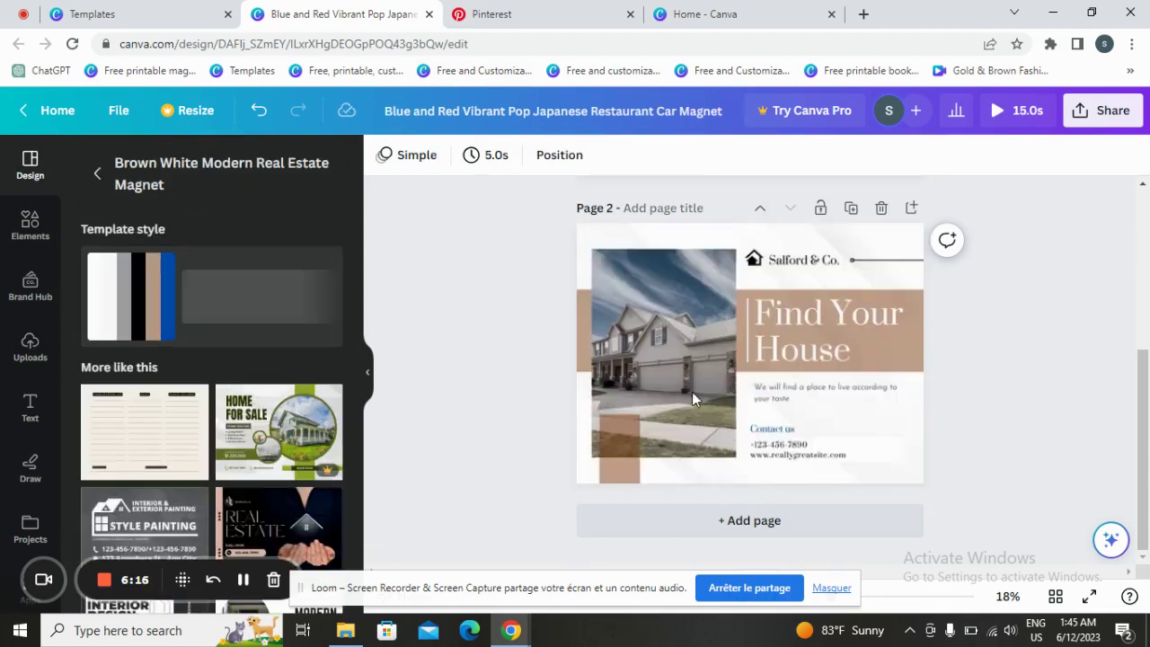
click(751, 275)
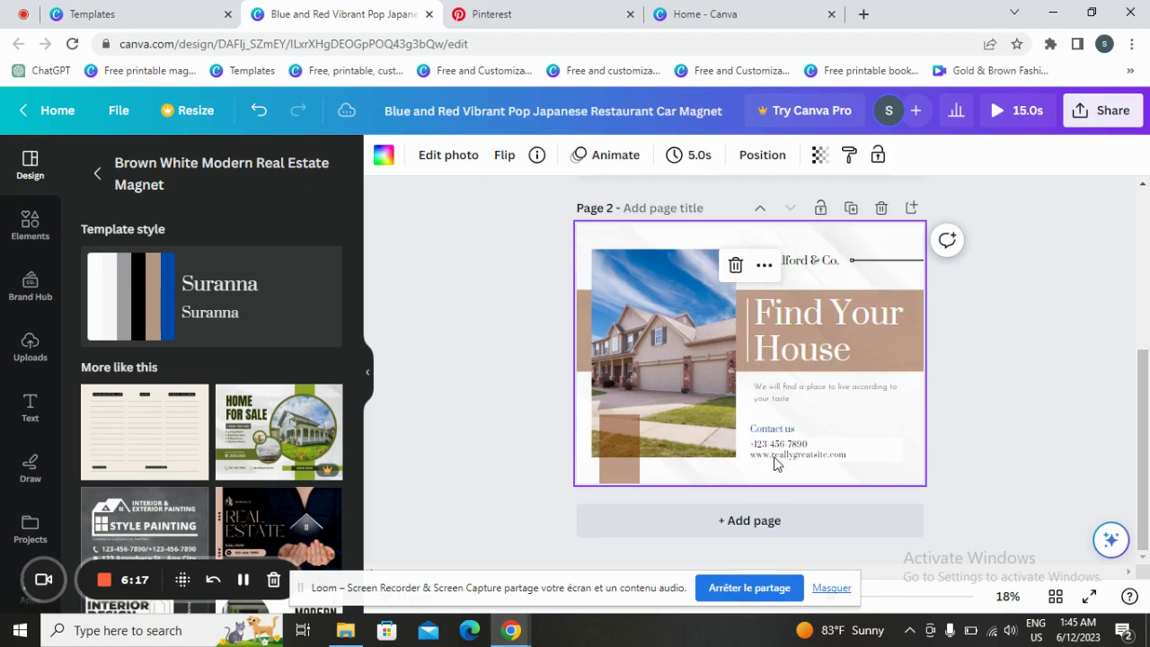
click(664, 360)
scroll(894, 401, up, 3)
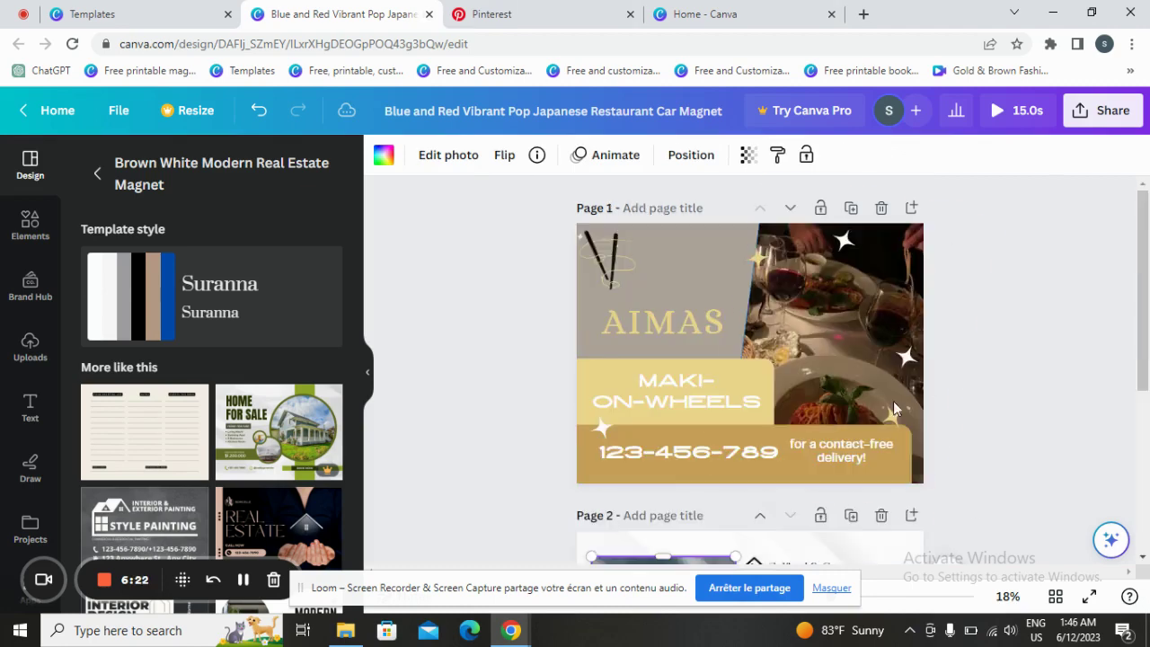
scroll(894, 401, down, 3)
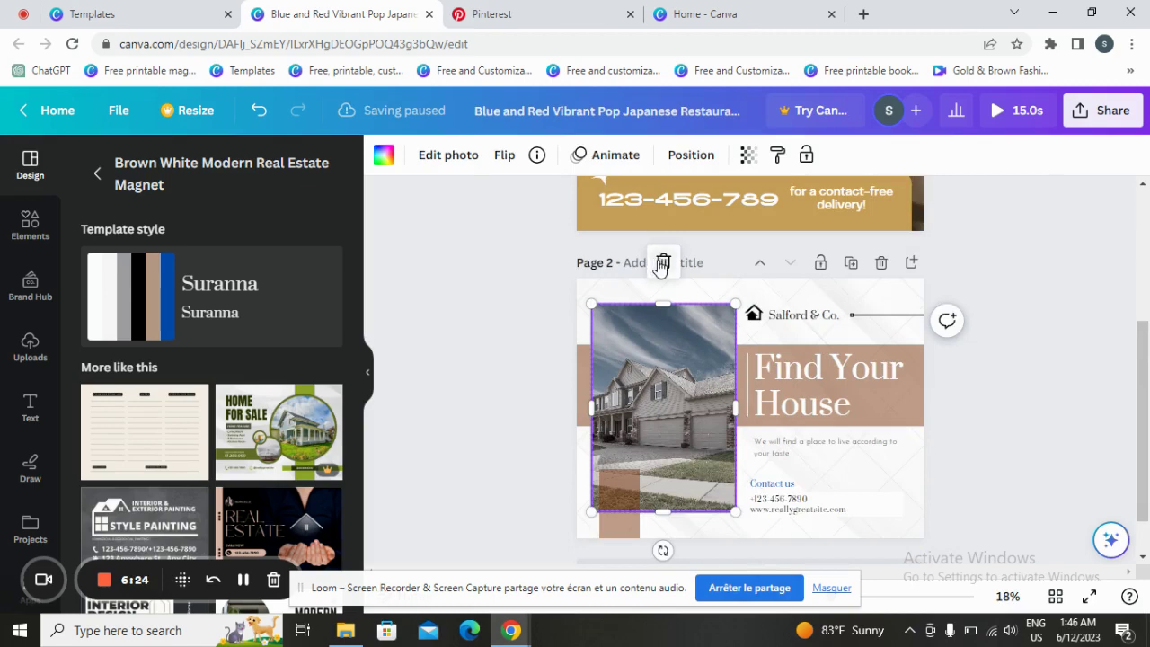
Step: Delete the house photo and drop the uploaded restaurant interior photo into the empty frame
click(663, 263)
click(670, 305)
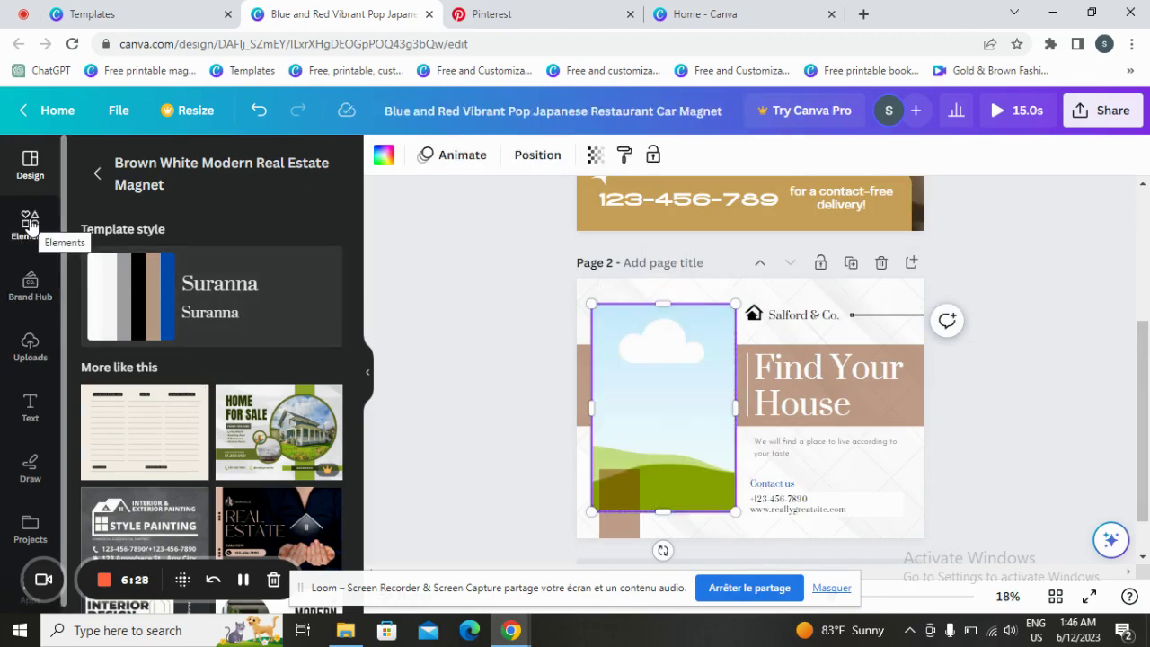
click(118, 110)
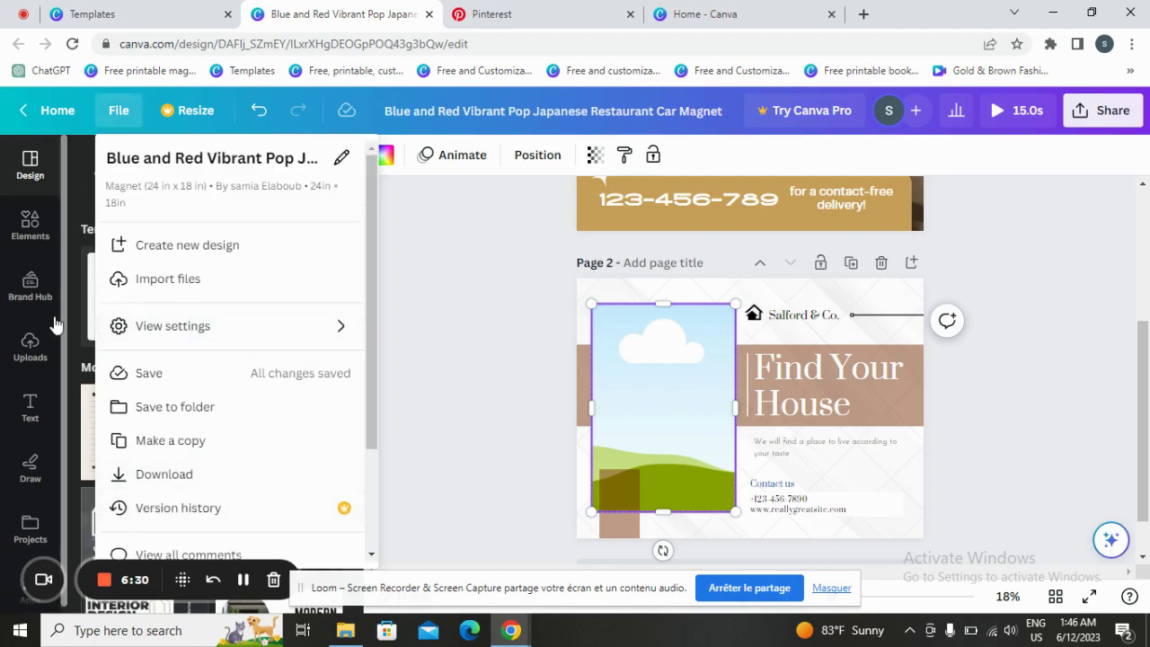
click(28, 229)
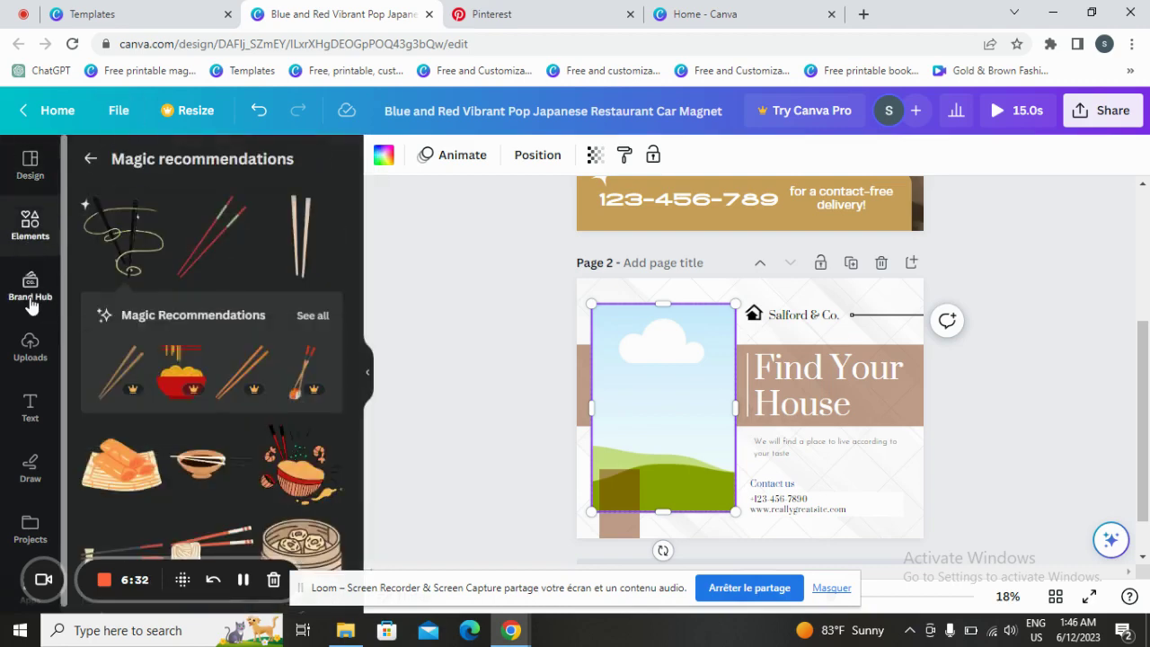
click(31, 295)
click(30, 346)
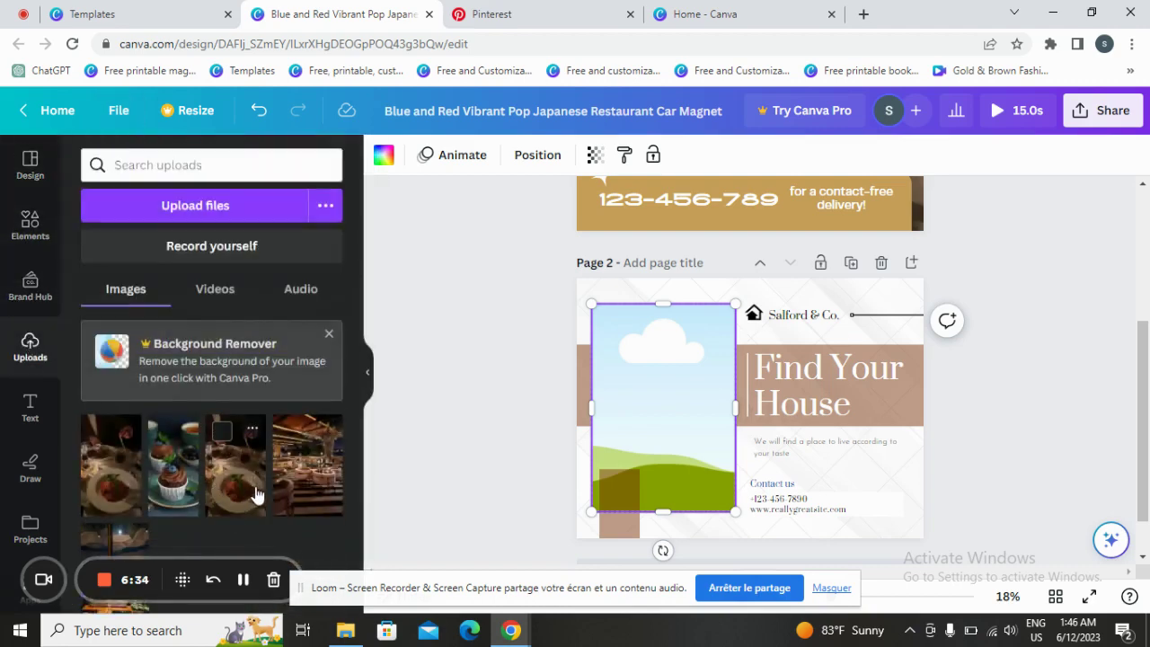
drag(294, 480, 651, 466)
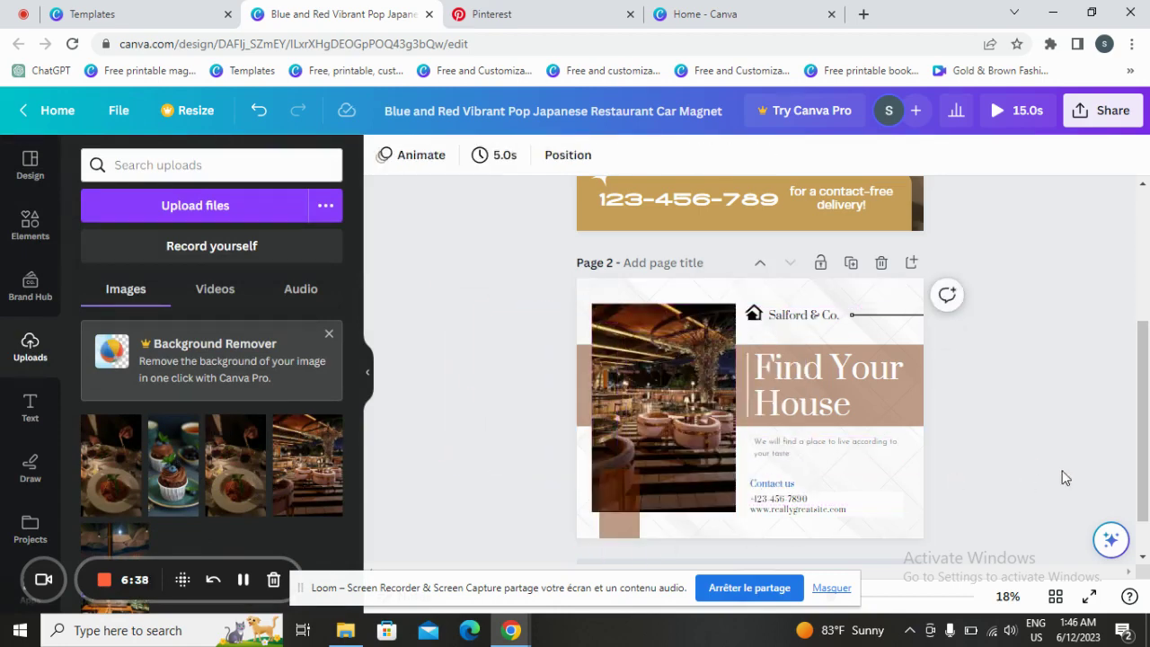
Step: Replace the word 'House' with 'self' so the page 2 headline reads 'Find Your self'
click(838, 396)
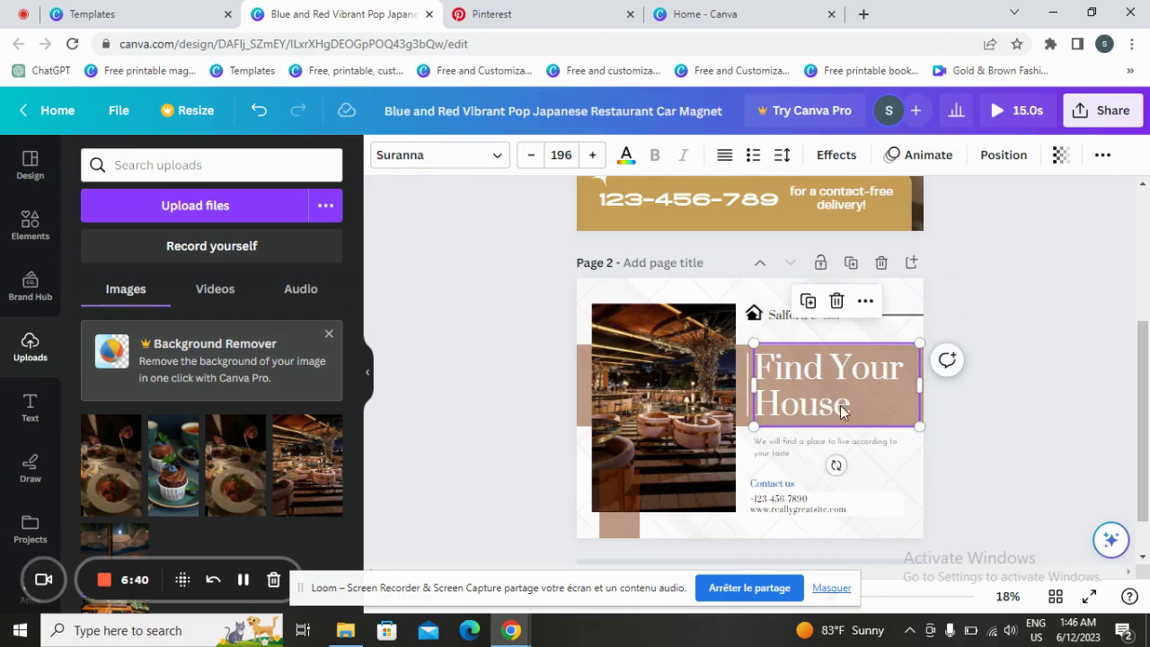
click(847, 404)
click(845, 405)
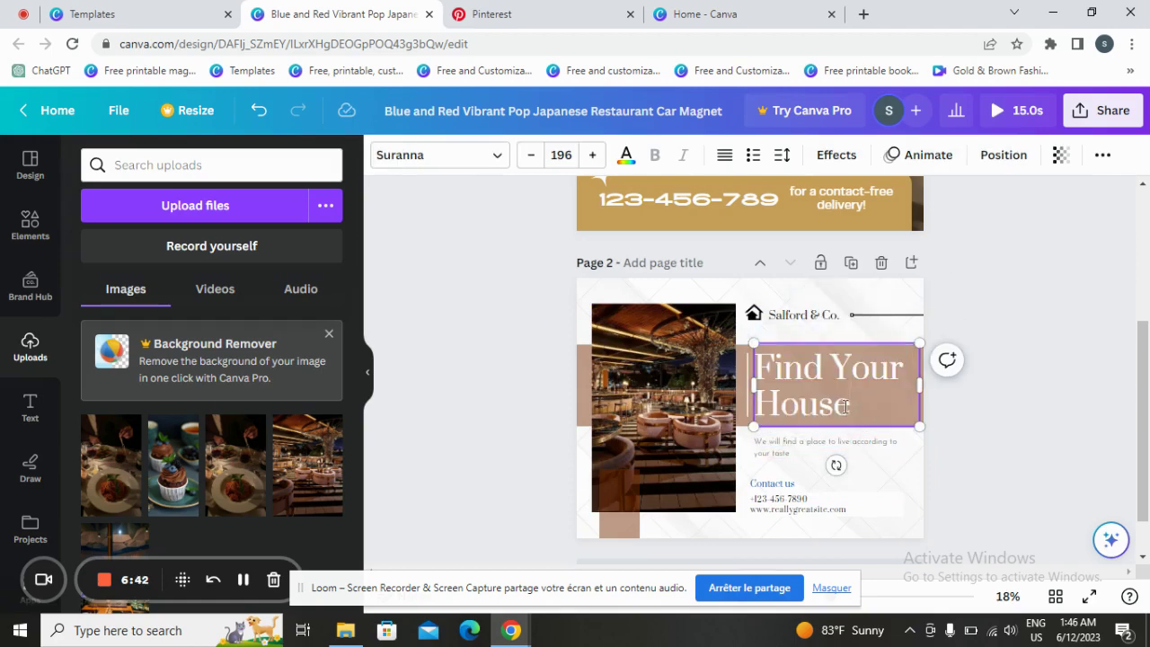
key(BackSpace)
key(BackSpace)
key(BackSpace)
key(BackSpace)
key(BackSpace)
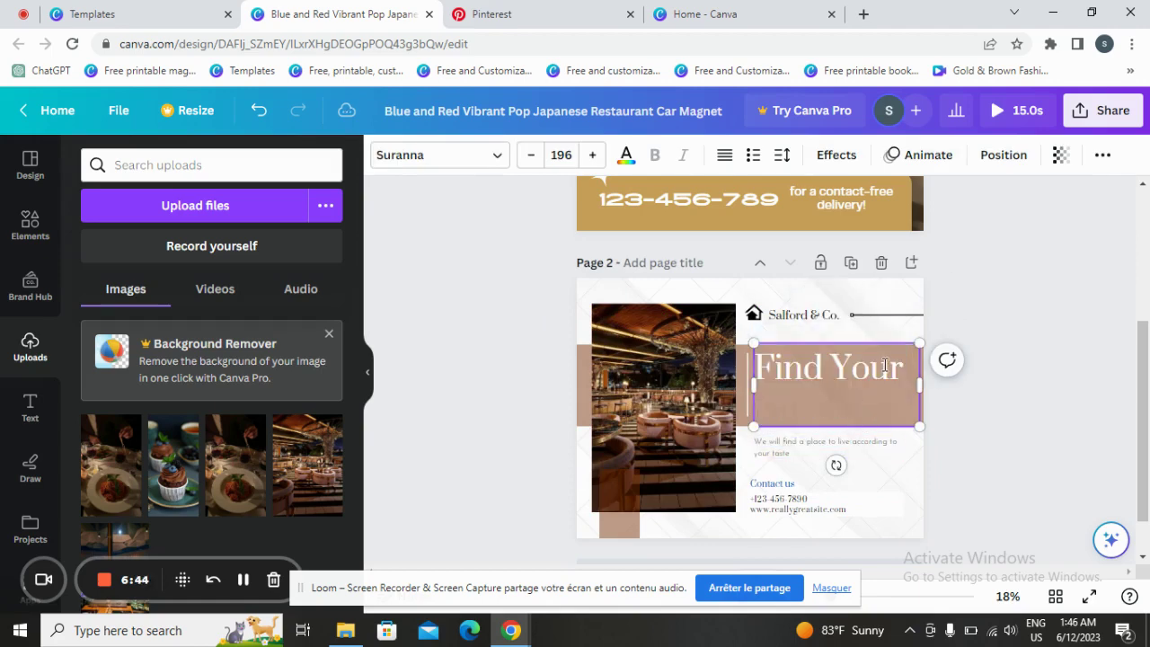
text(happi)
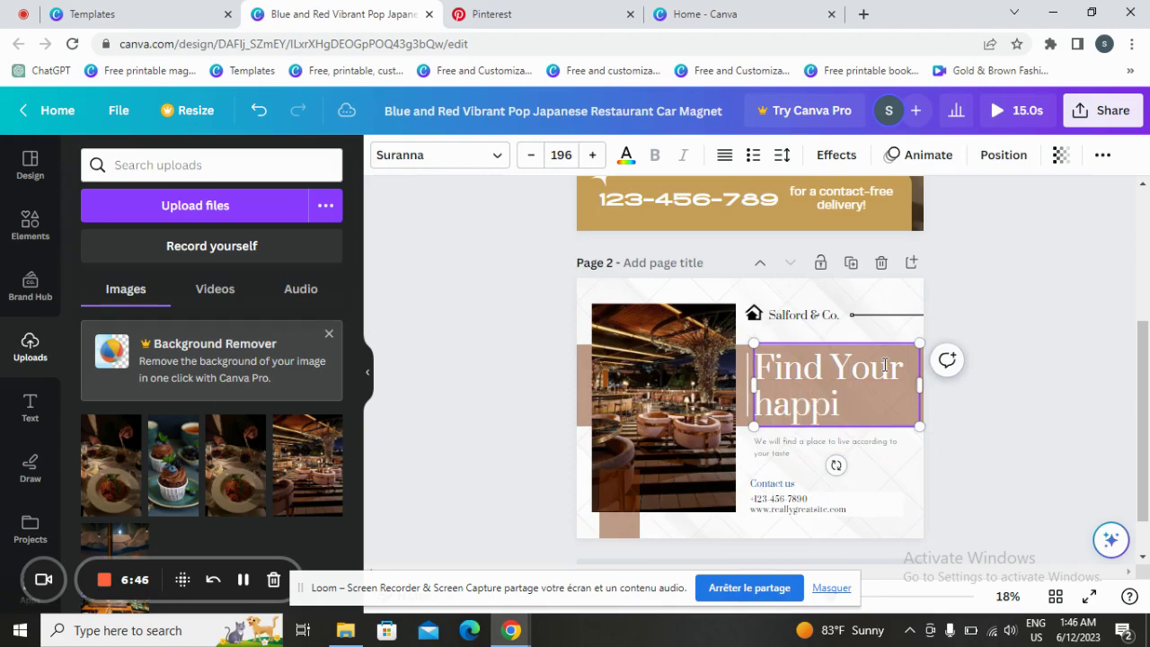
key(BackSpace)
key(BackSpace)
key(BackSpace)
key(BackSpace)
key(BackSpace)
key(BackSpace)
key(BackSpace)
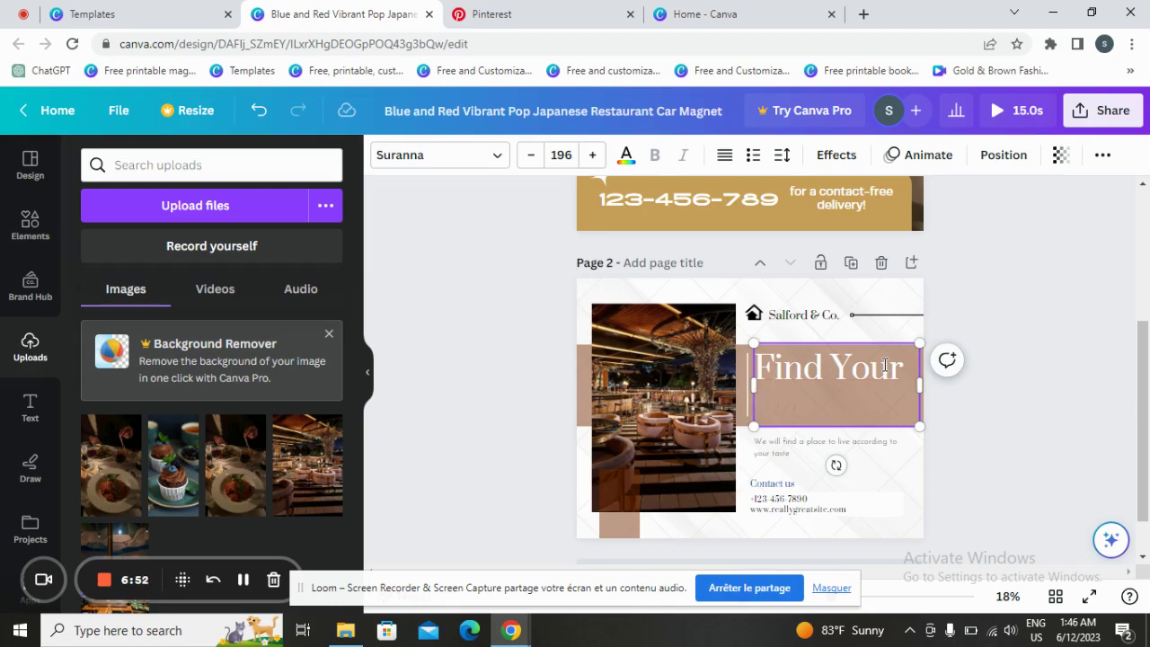
text(self)
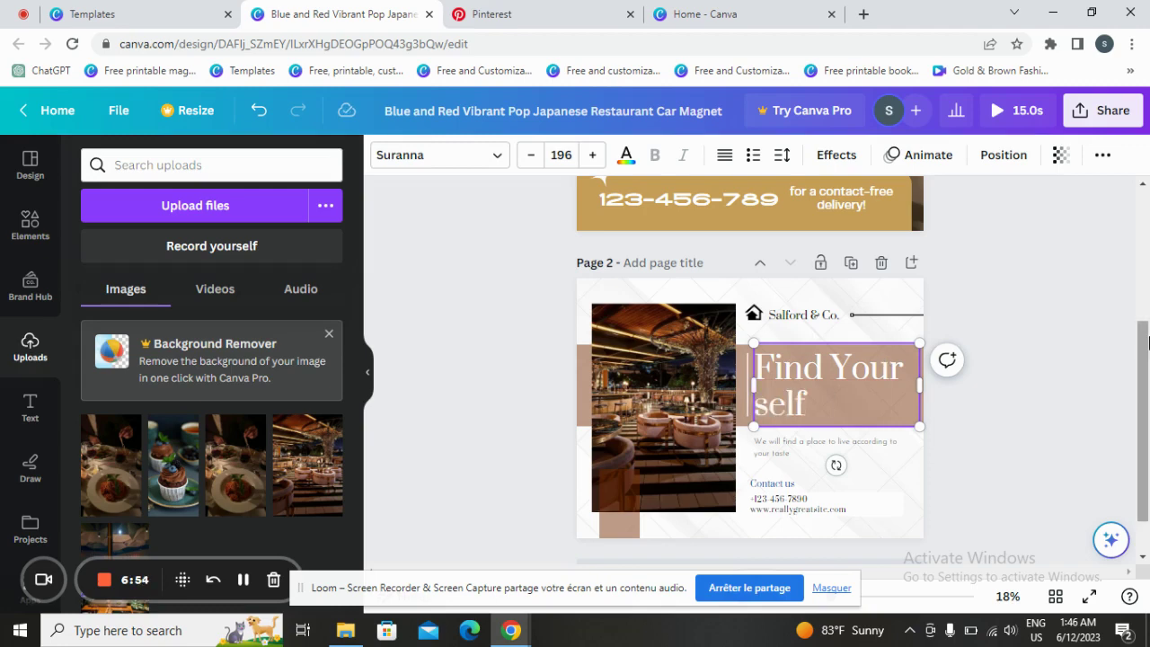
click(1076, 343)
scroll(858, 477, up, 2)
scroll(859, 477, up, 2)
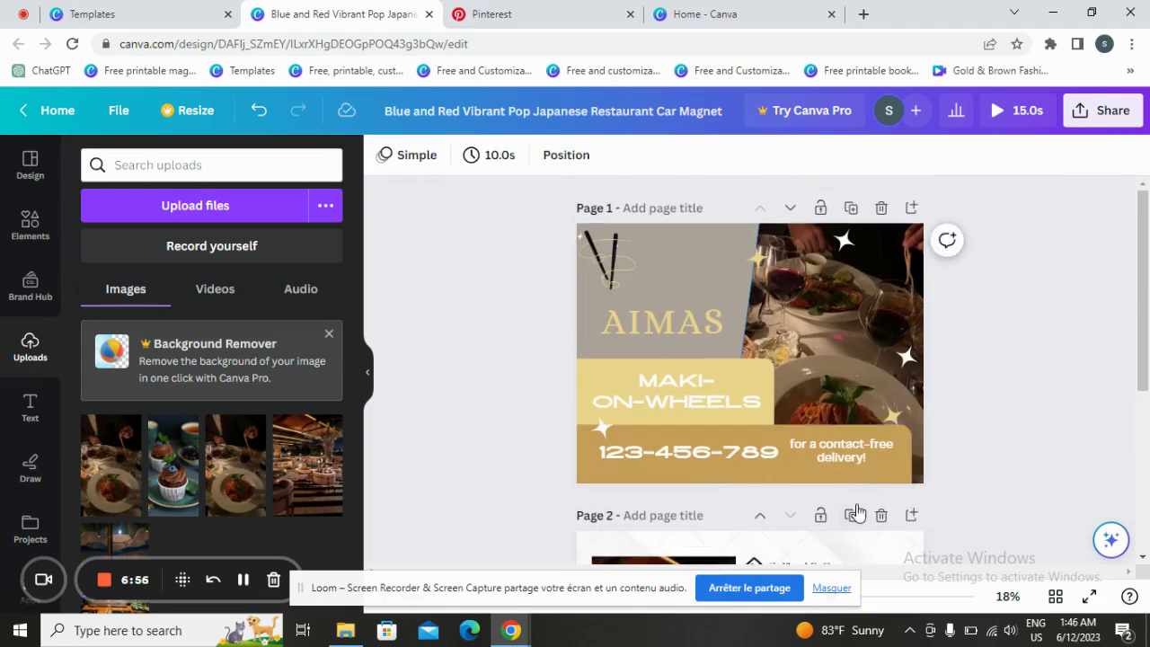
scroll(920, 470, down, 5)
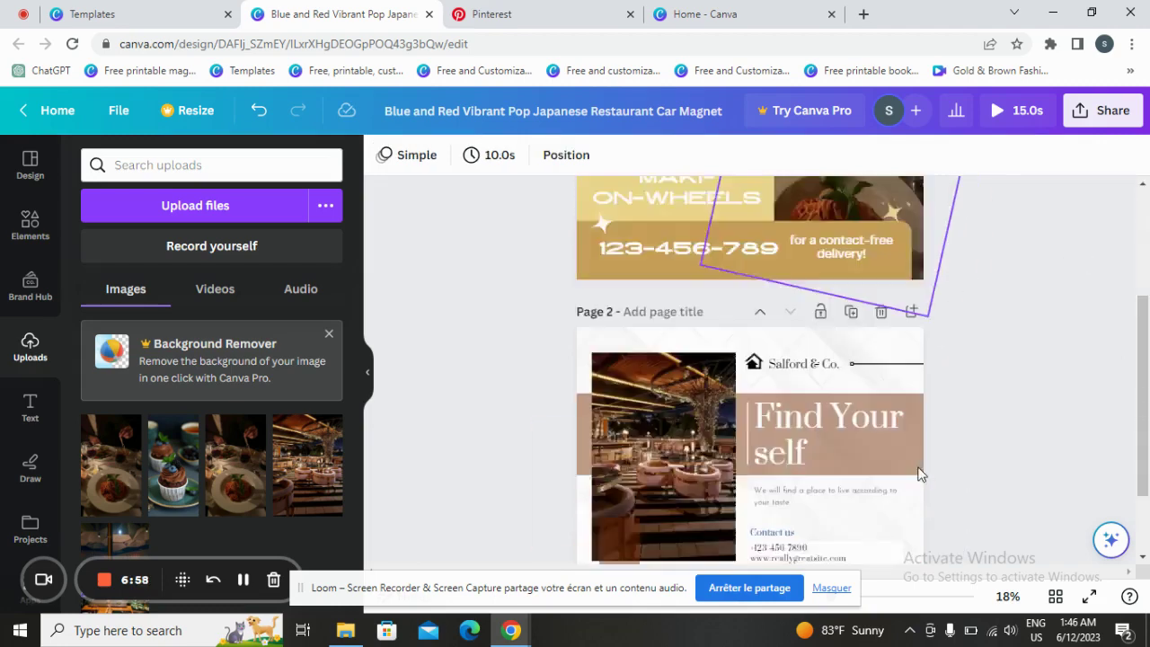
scroll(876, 486, up, 5)
scroll(888, 495, down, 5)
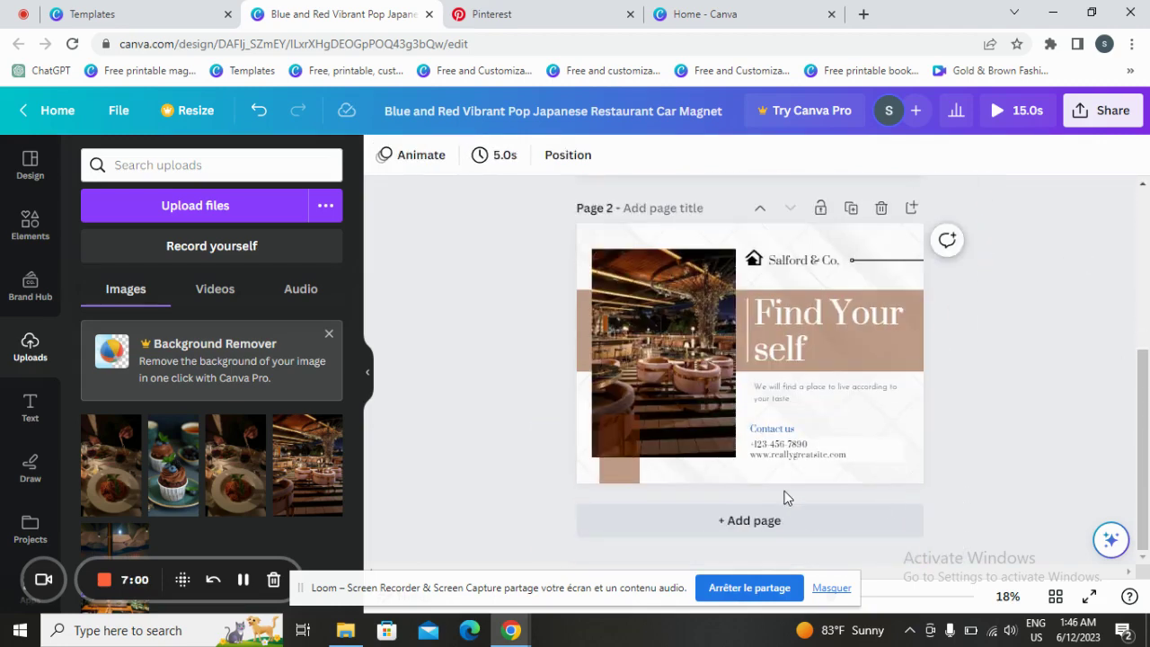
scroll(606, 234, up, 5)
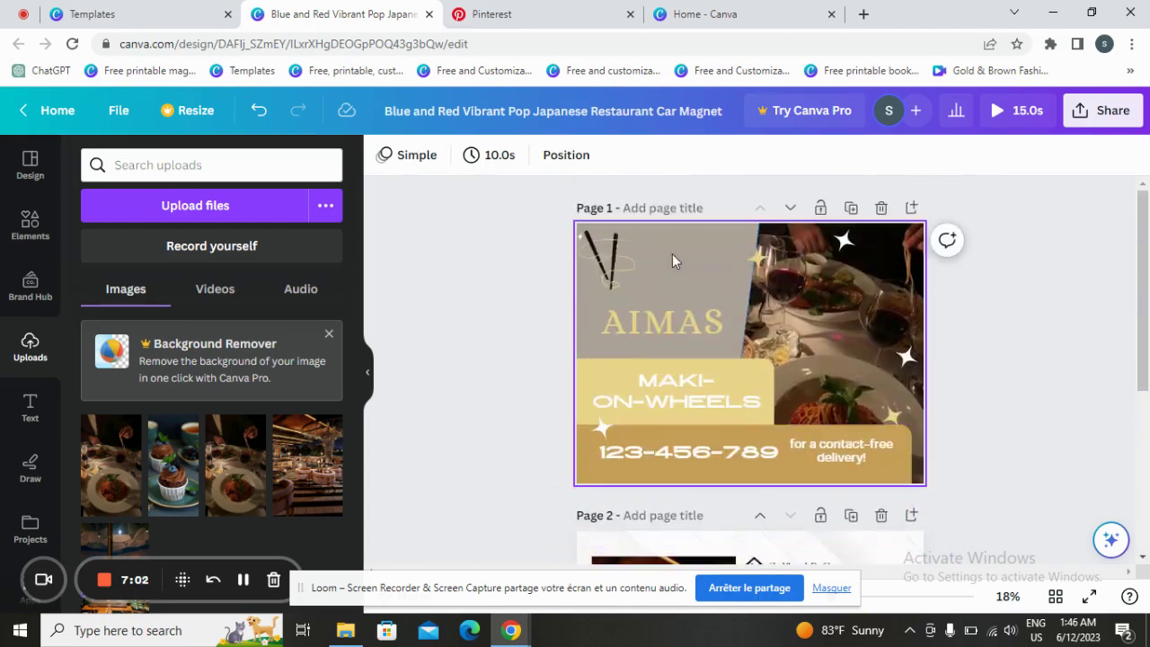
Step: Confirm both pages are selected in the MP4 download settings, then return to the sharing panel
click(1112, 112)
scroll(989, 395, down, 2)
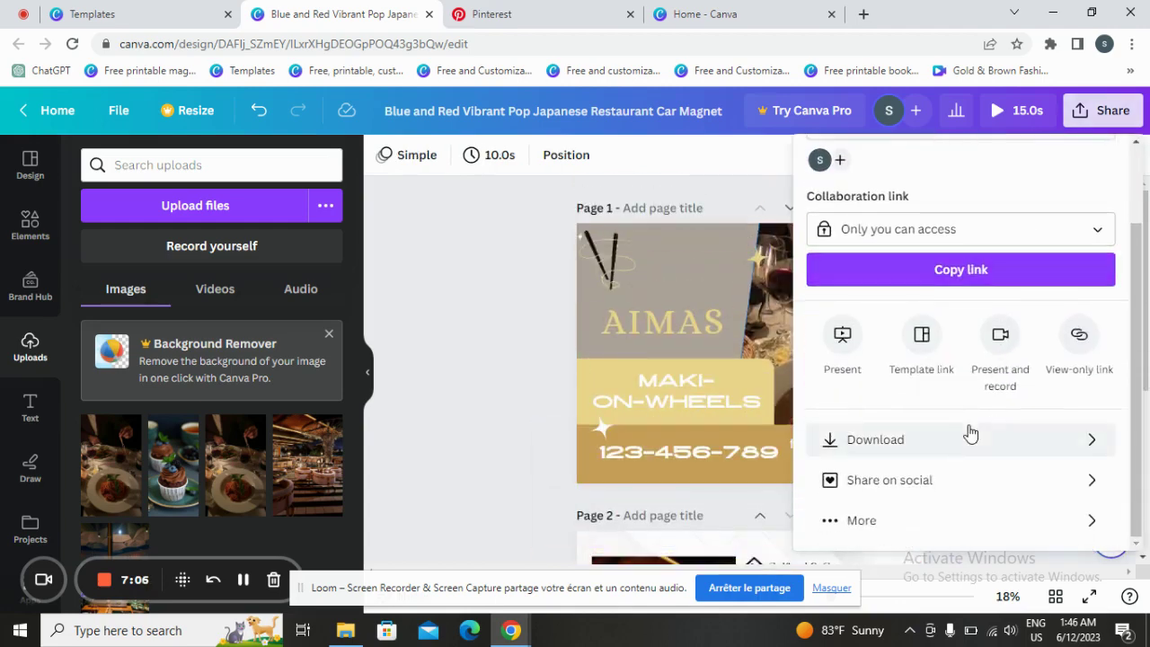
click(967, 439)
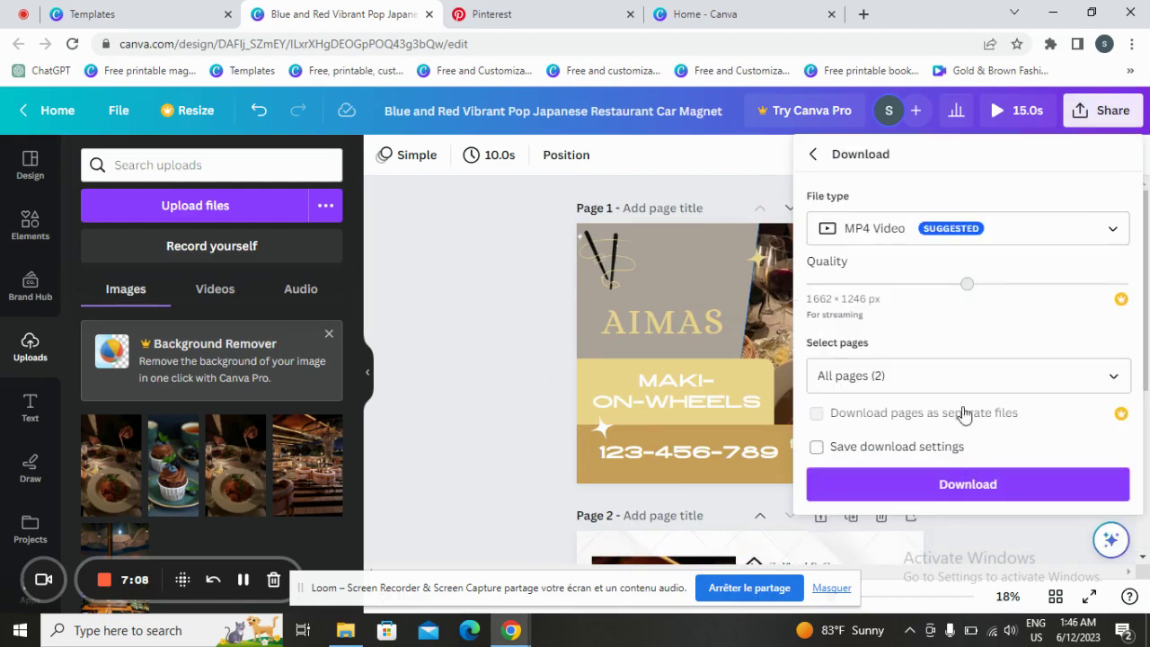
click(1002, 375)
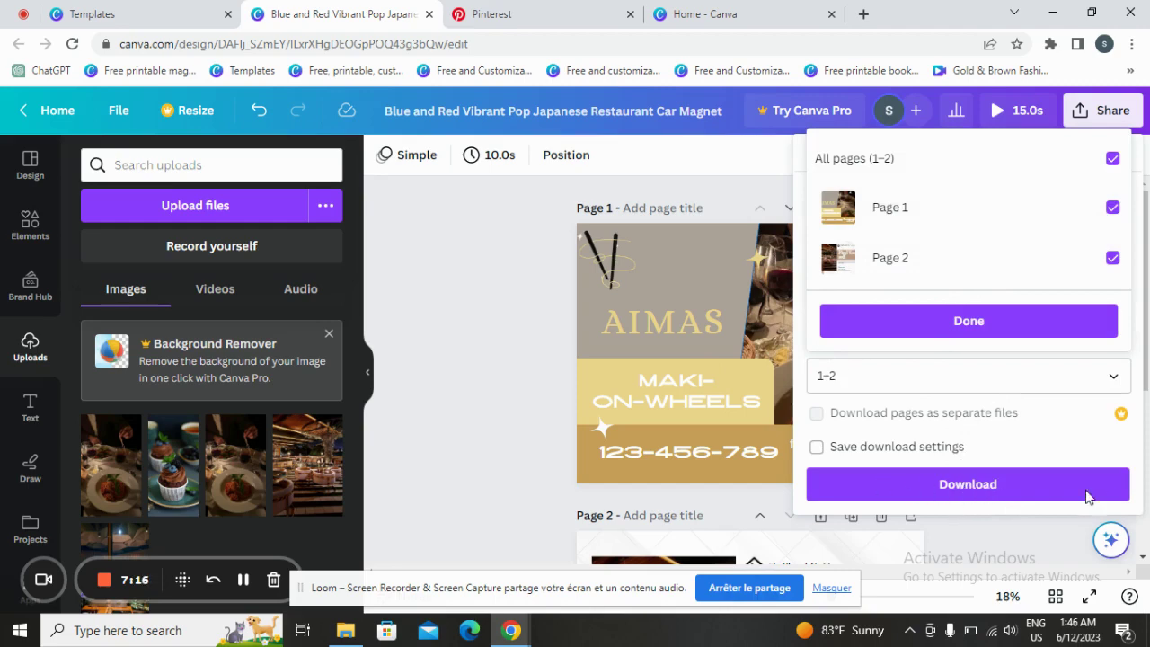
click(401, 327)
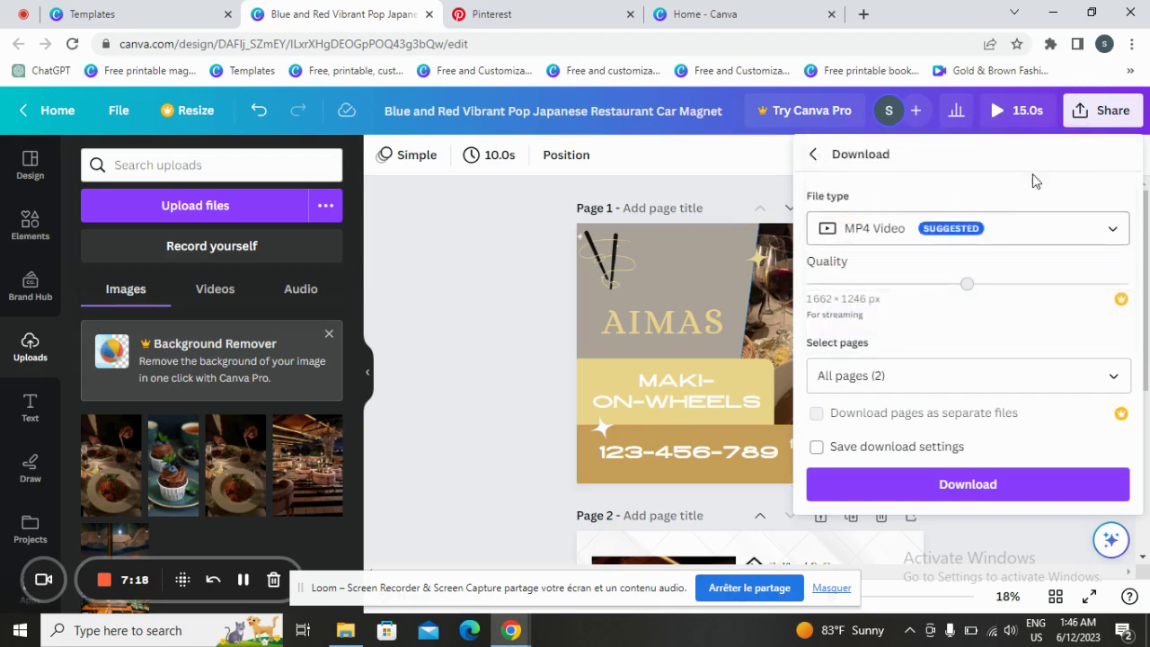
click(1115, 111)
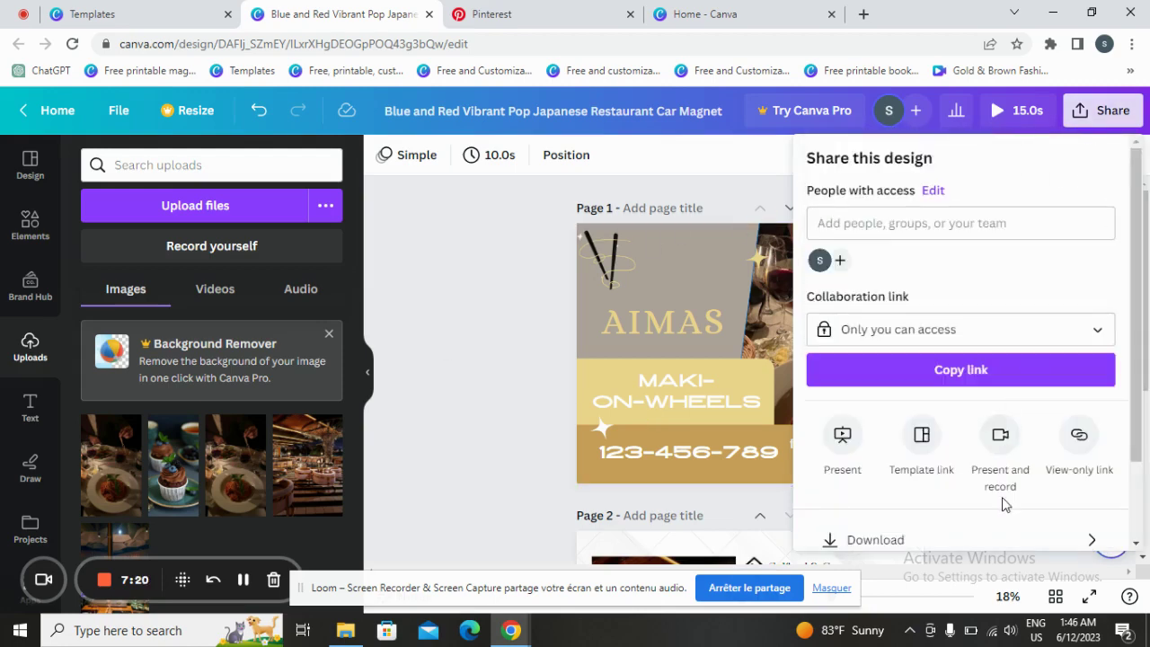
scroll(1003, 499, down, 2)
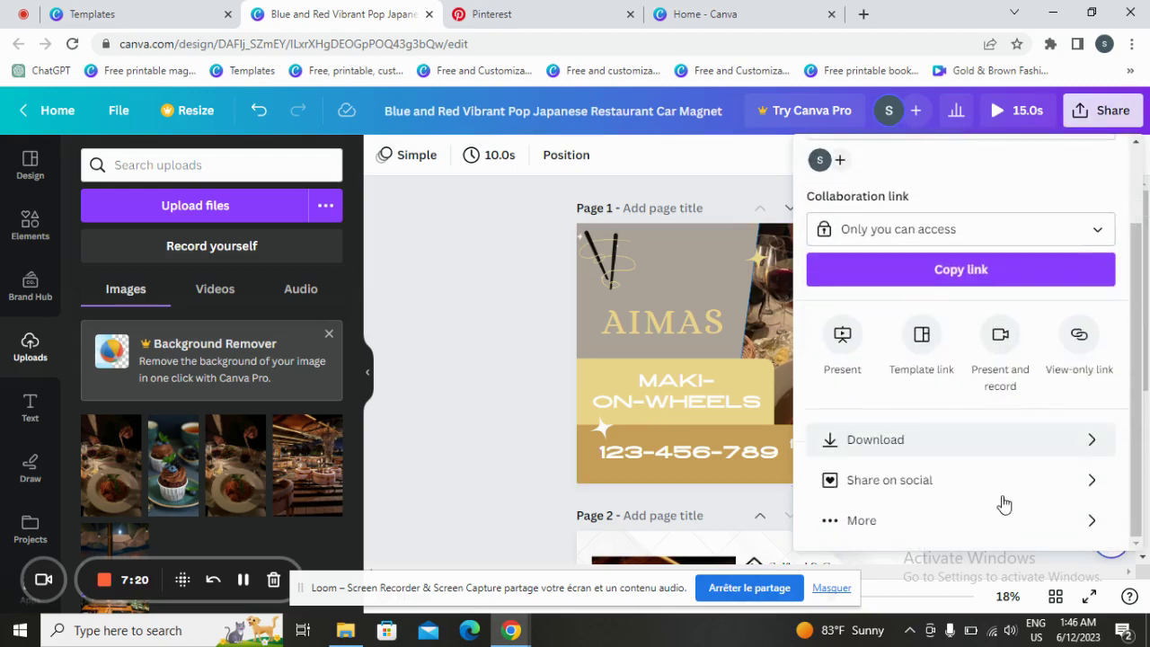
click(915, 481)
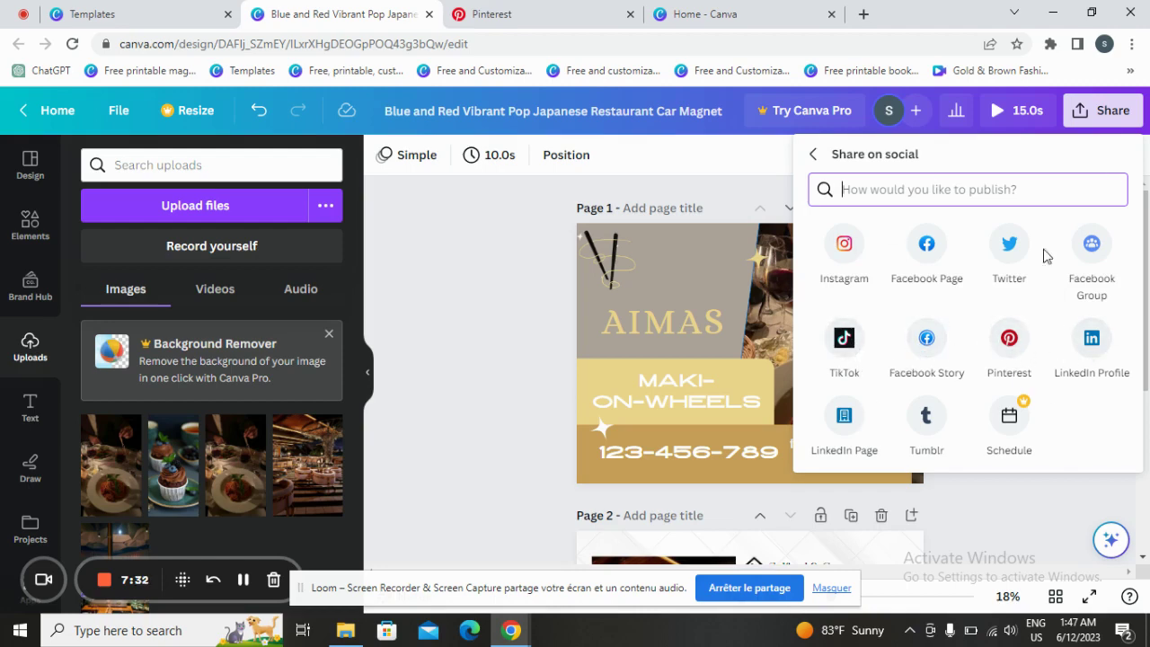
click(814, 153)
scroll(989, 261, down, 1)
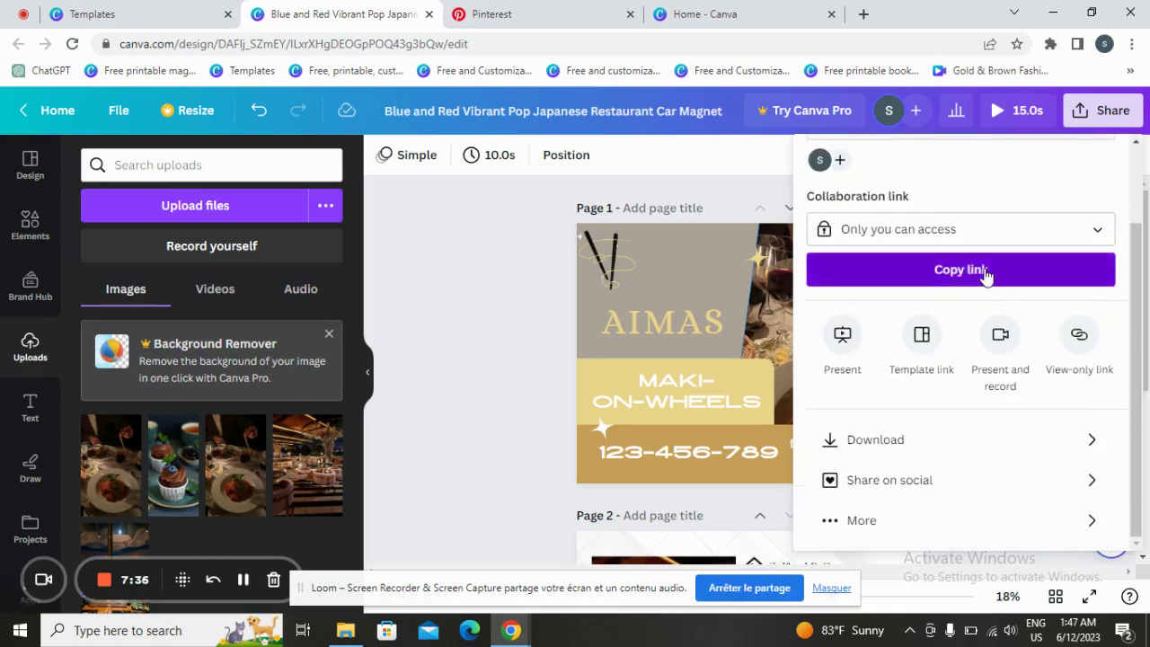